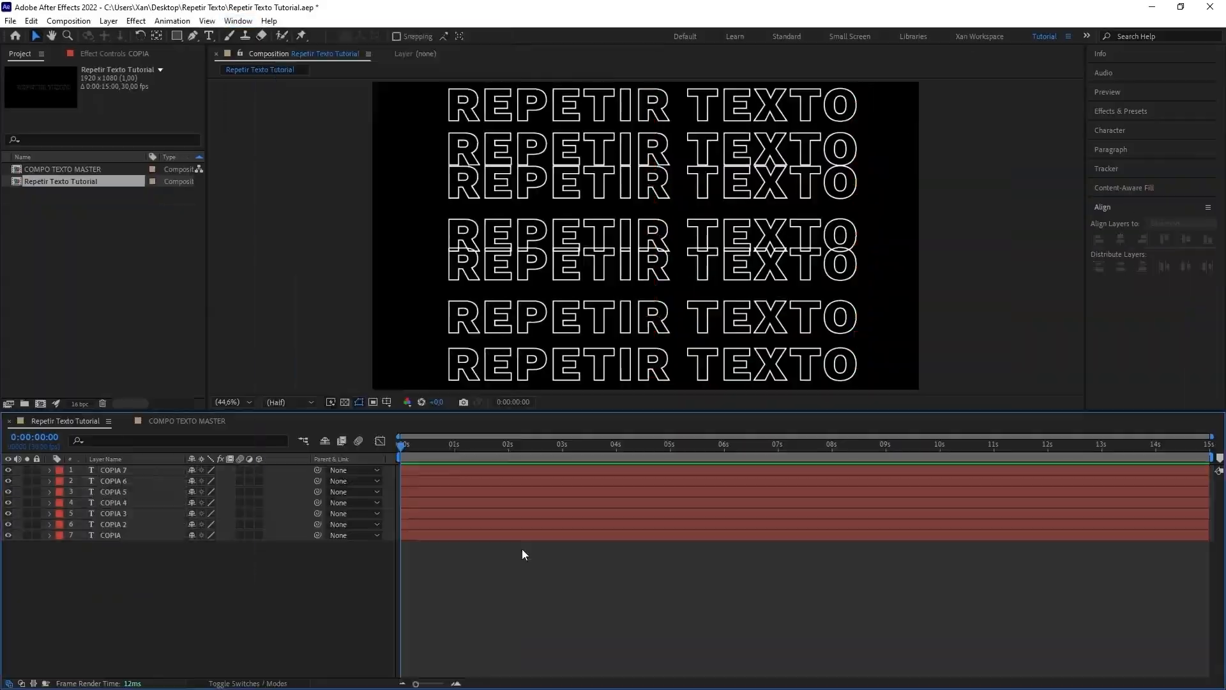
click(737, 540)
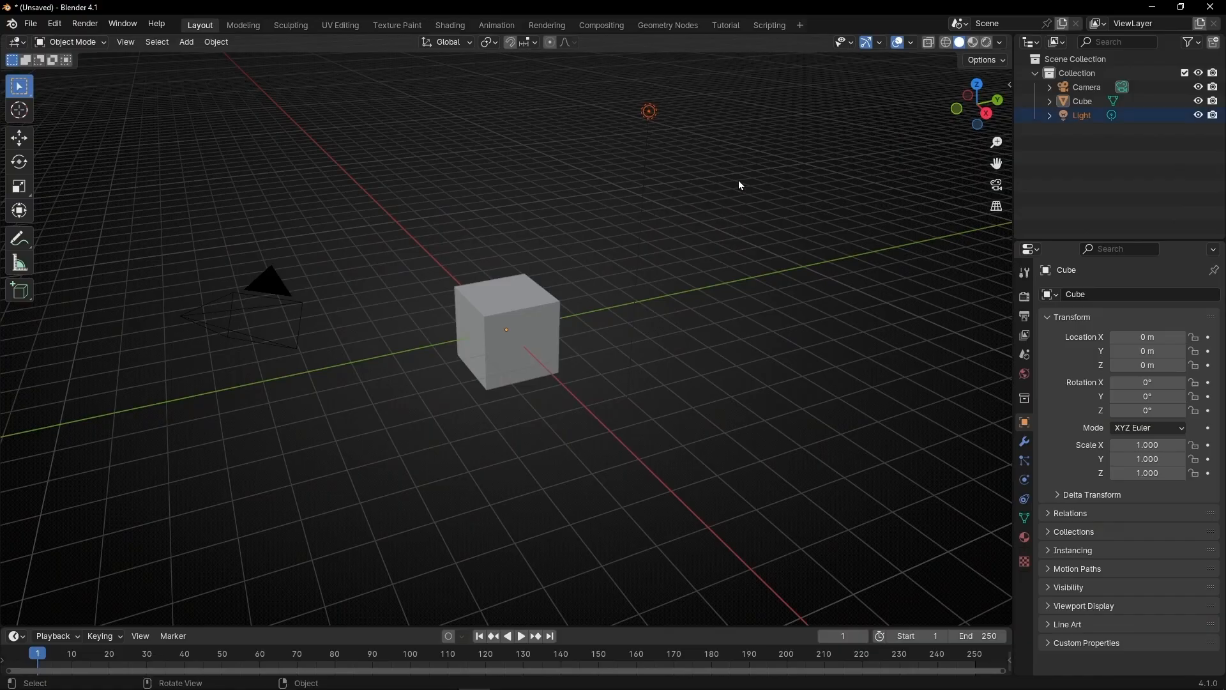
Switch to Blender, delete the light from the scene and open the Tutorial workspace.
key(Delete)
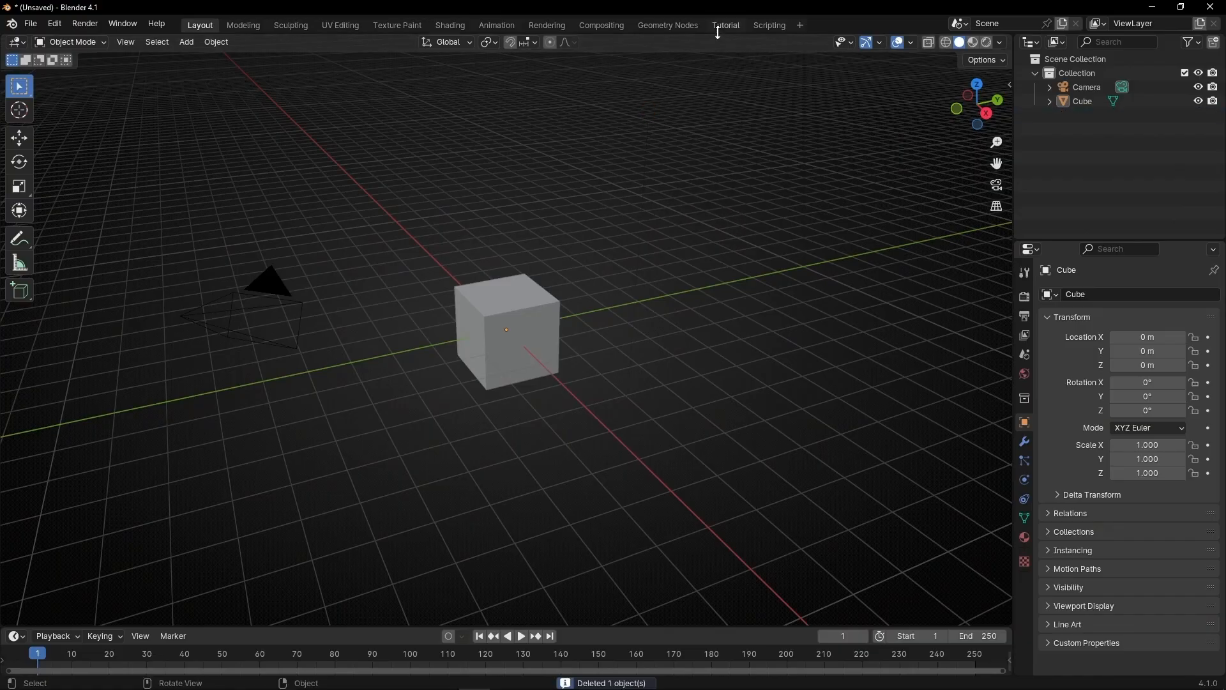
click(719, 25)
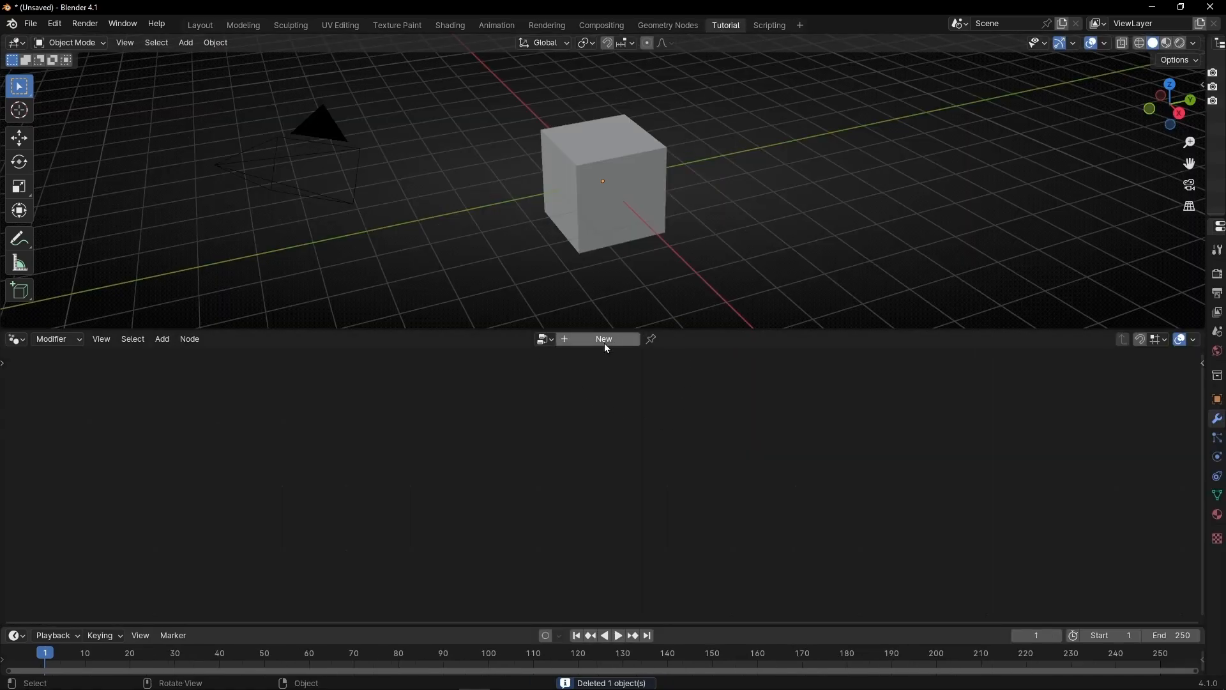
Create a new geometry node tree on the cube and delete its Group Input node.
click(604, 339)
click(444, 503)
key(Delete)
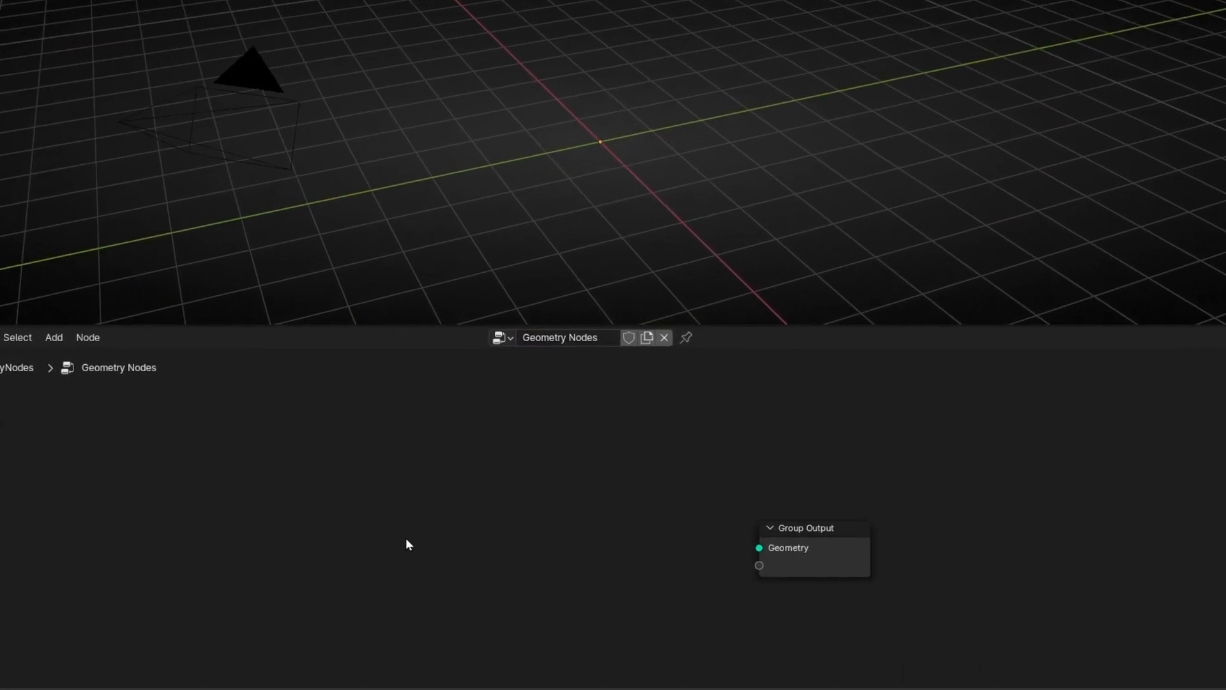
Add a String to Curves node and connect its Curve Instances output to the Group Output's Geometry input.
key(shift+a)
text(st)
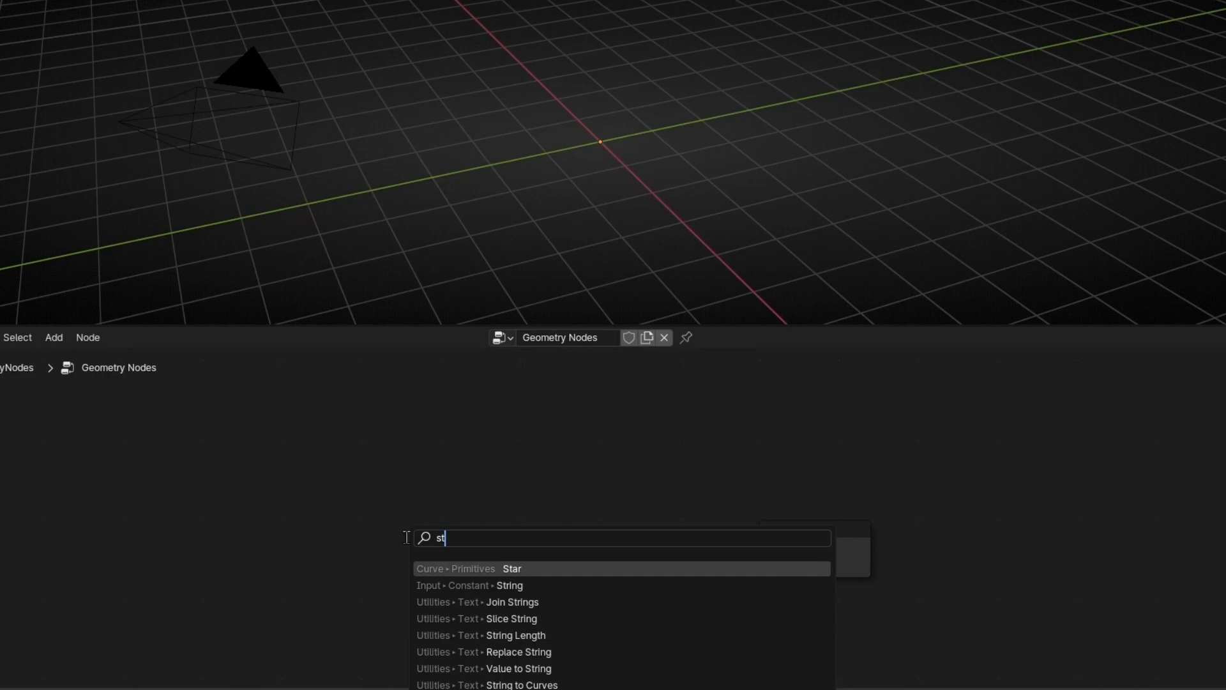
text(ring to)
key(Return)
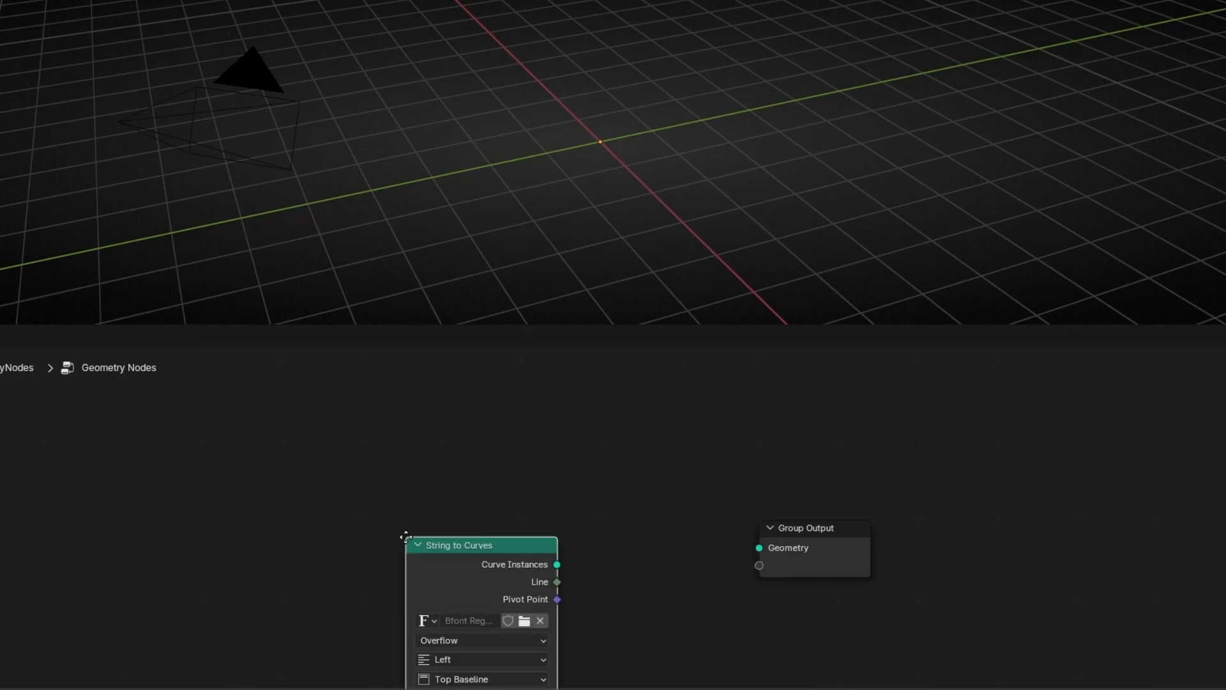
click(329, 395)
drag(479, 421, 758, 547)
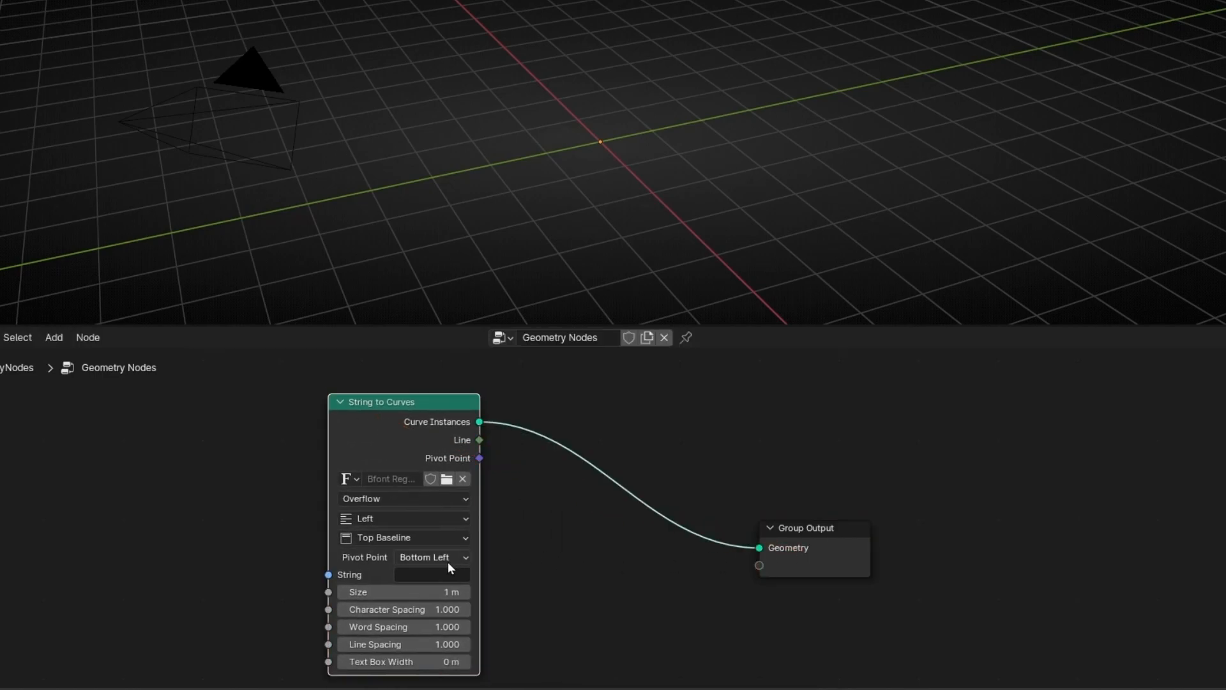
Set the String to Curves node's text to BLENDER.
click(437, 574)
text(BLENDER)
key(Return)
Switch the viewport to the top view and align the camera to that view.
click(719, 227)
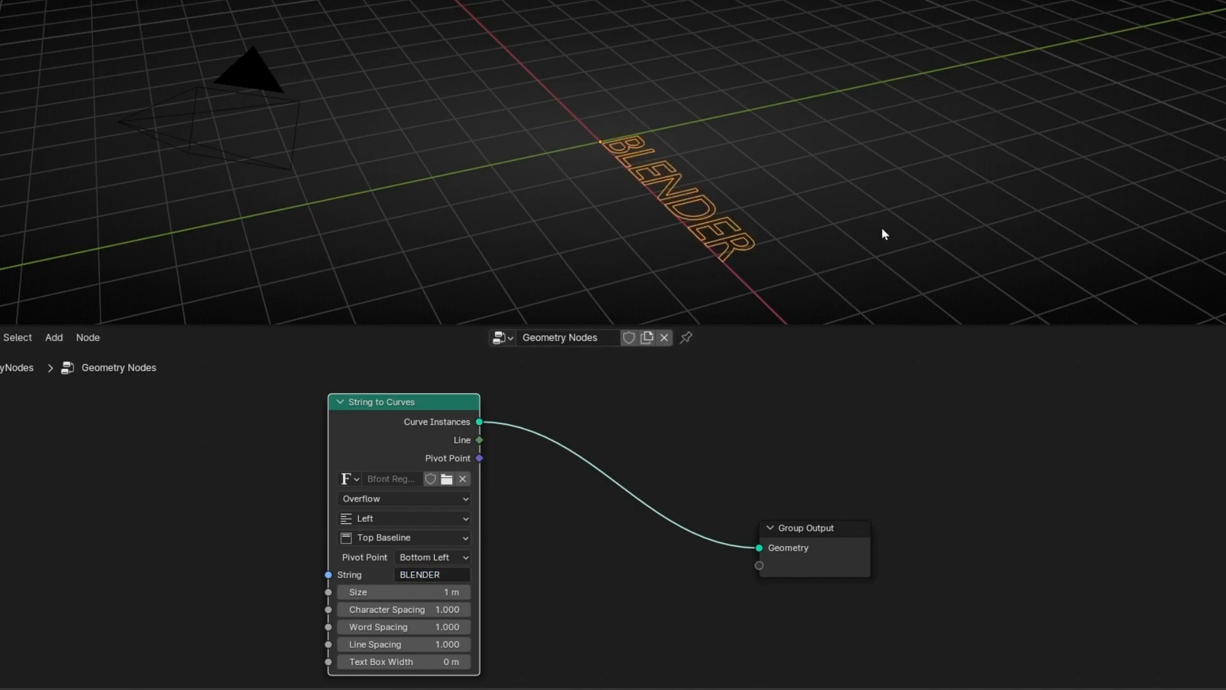
key(KP_7)
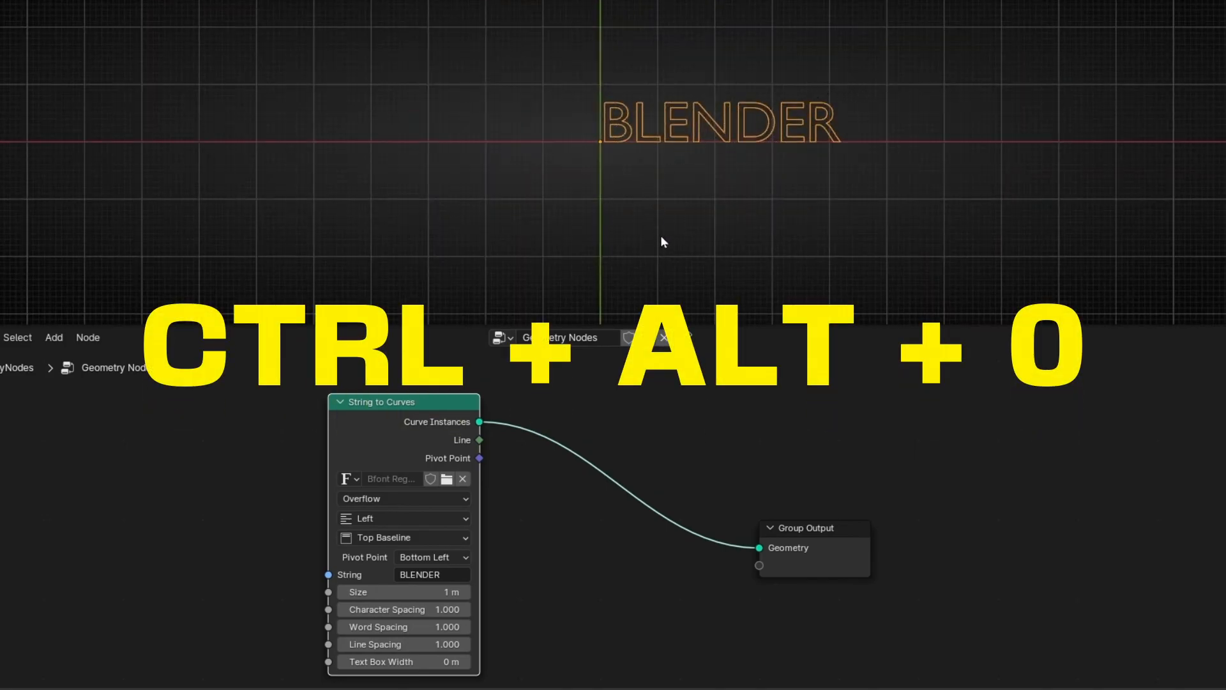
key(ctrl+alt+KP_0)
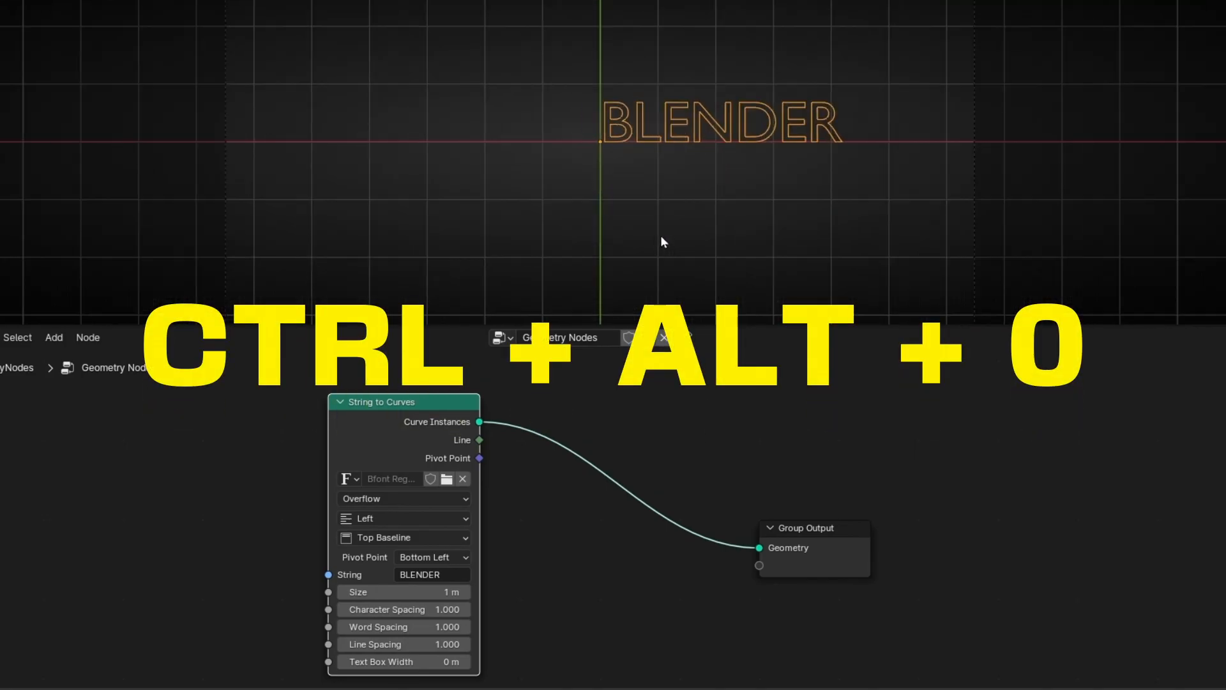
scroll(662, 237, down, 2)
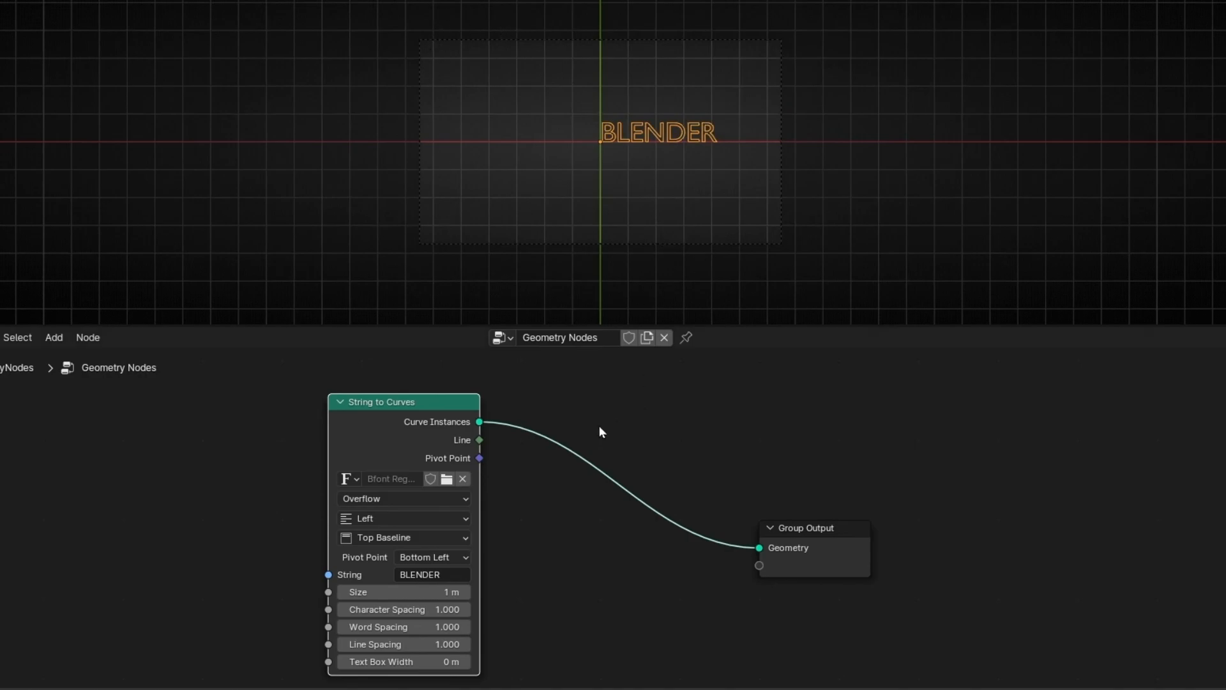
Set the text's horizontal alignment to Center and its vertical alignment to Middle in the String to Curves node.
scroll(524, 560, up, 3)
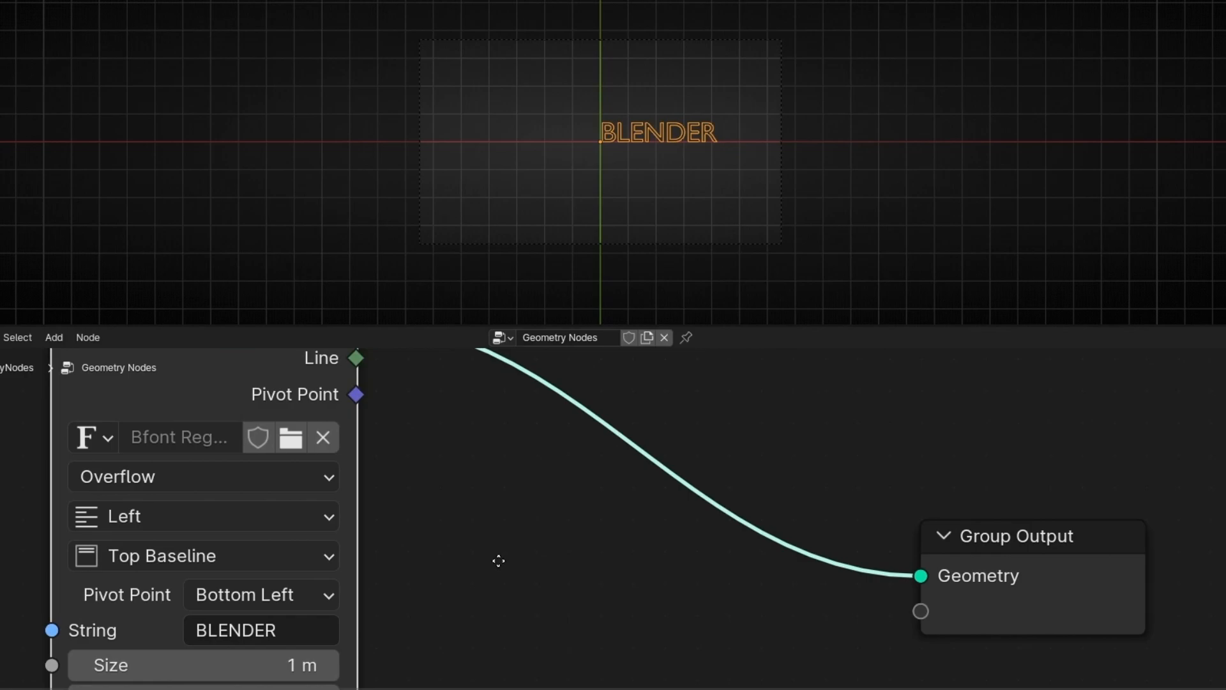
ctrl+scroll(485, 560, left, 5)
click(488, 531)
click(438, 637)
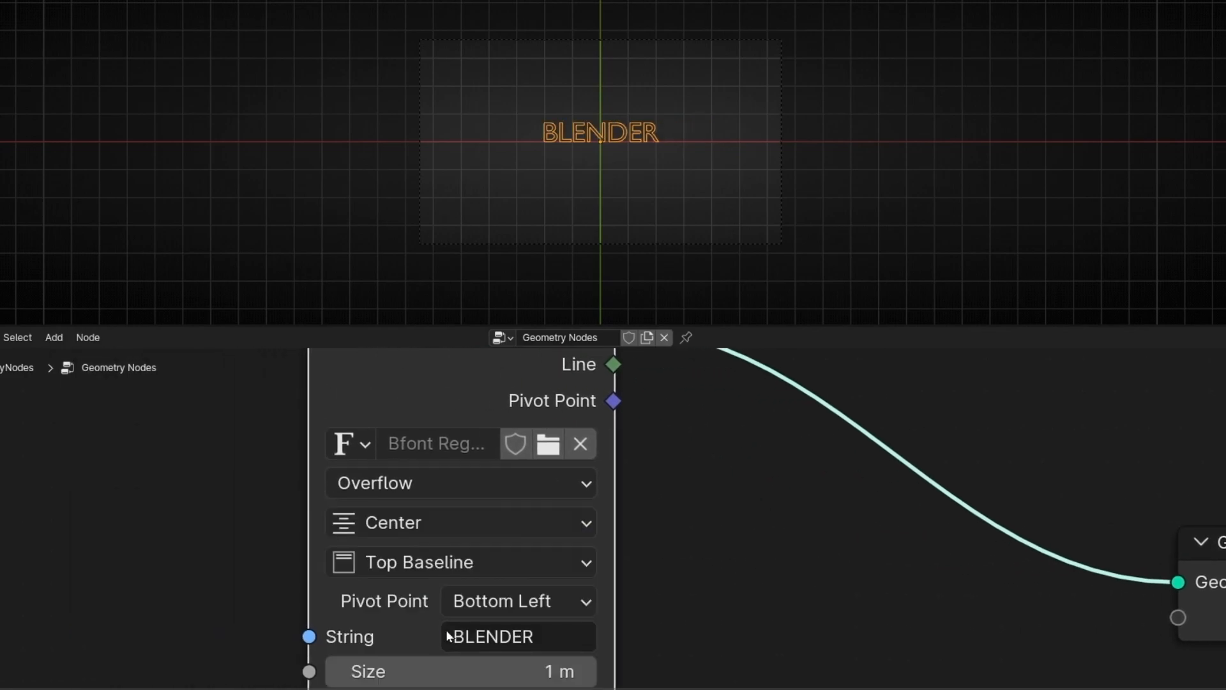
scroll(535, 498, down, 3)
click(527, 491)
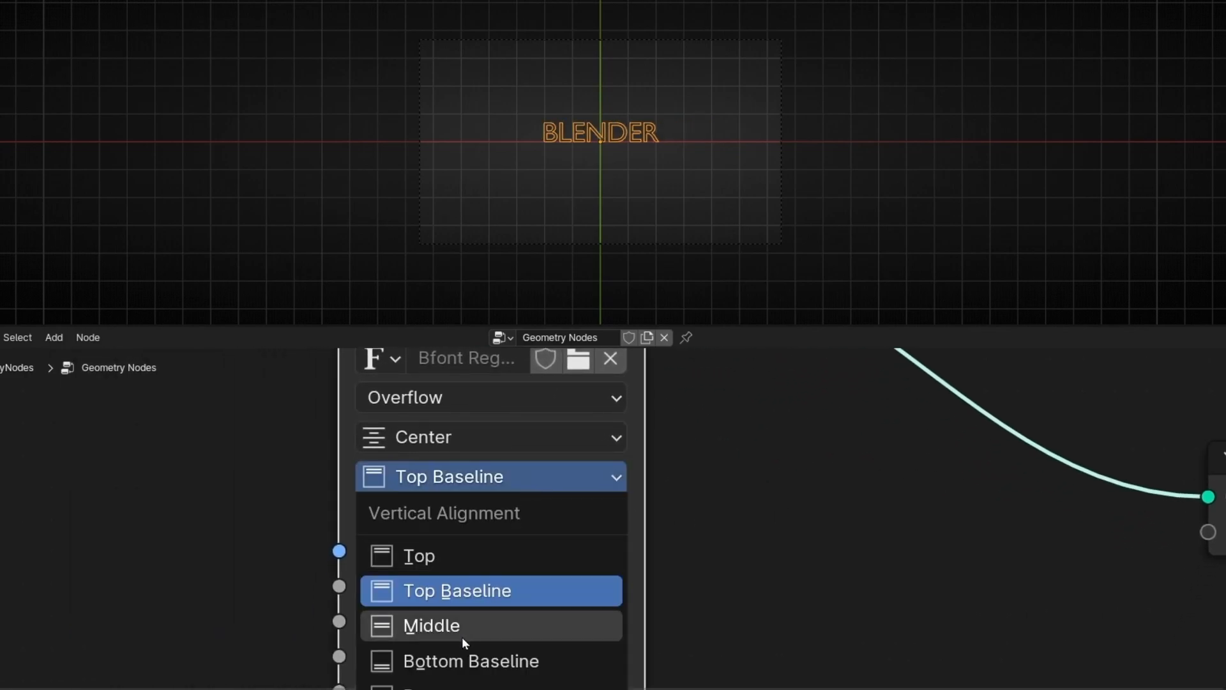
click(433, 625)
Enclose the String to Curves node in a frame and label the frame Text.
scroll(811, 457, down, 4)
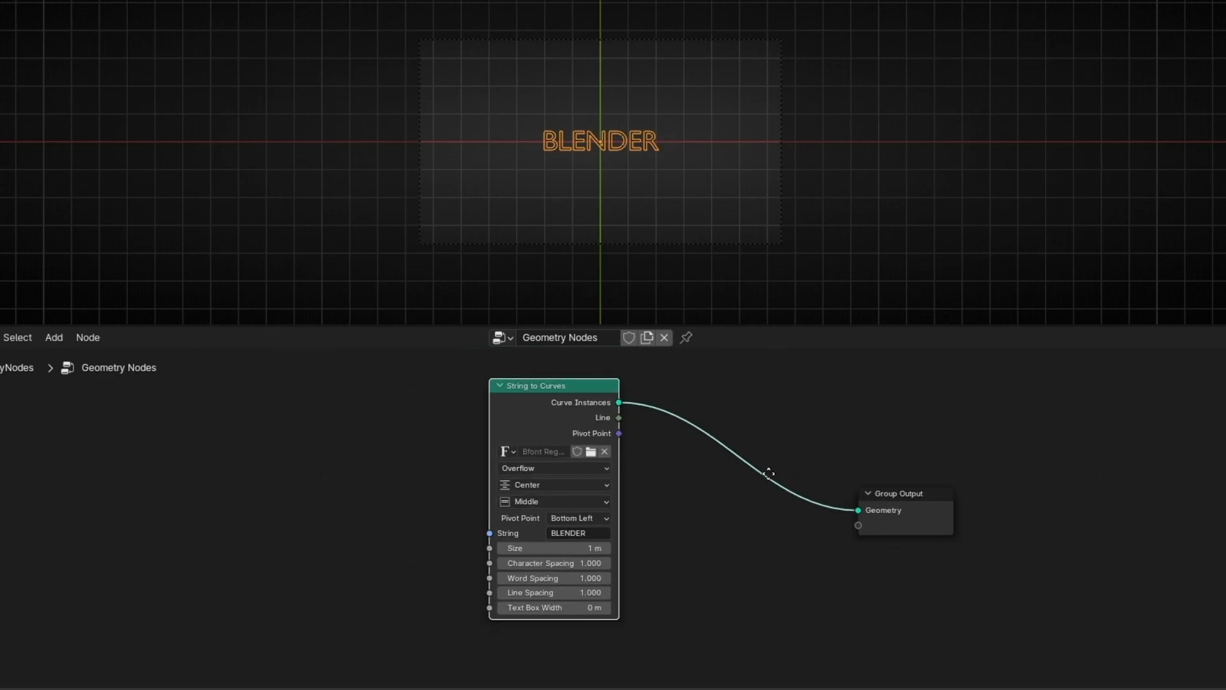
key(ctrl+j)
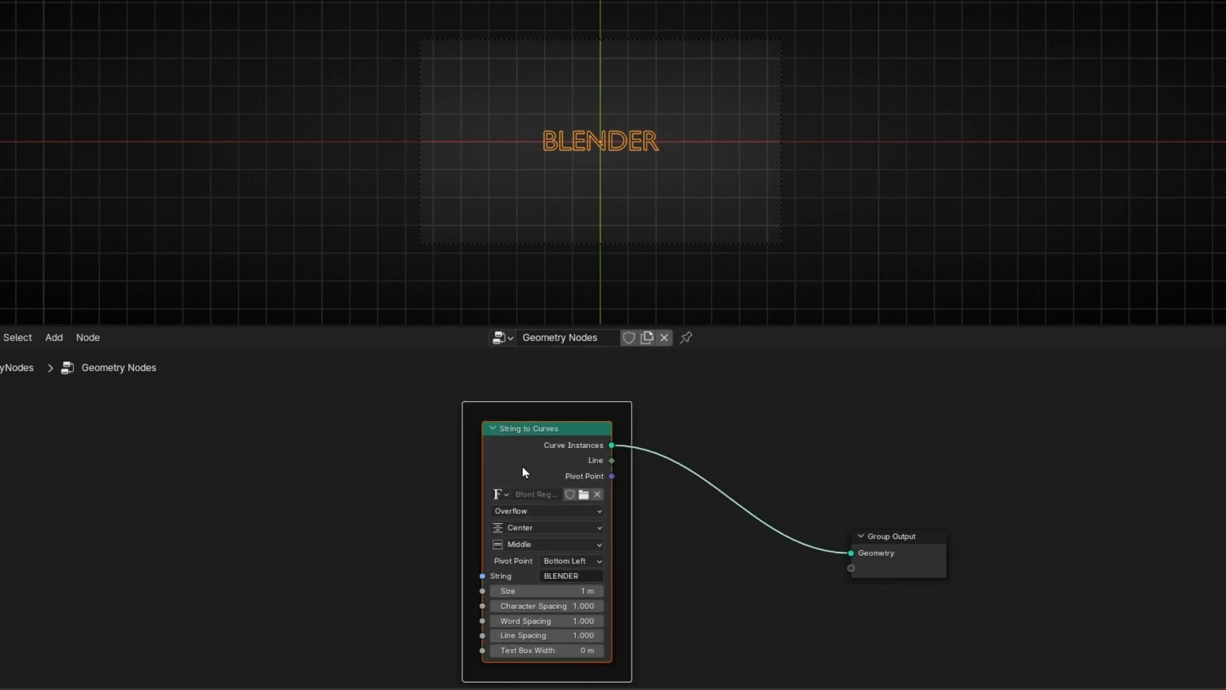
key(F2)
text(Text)
key(Return)
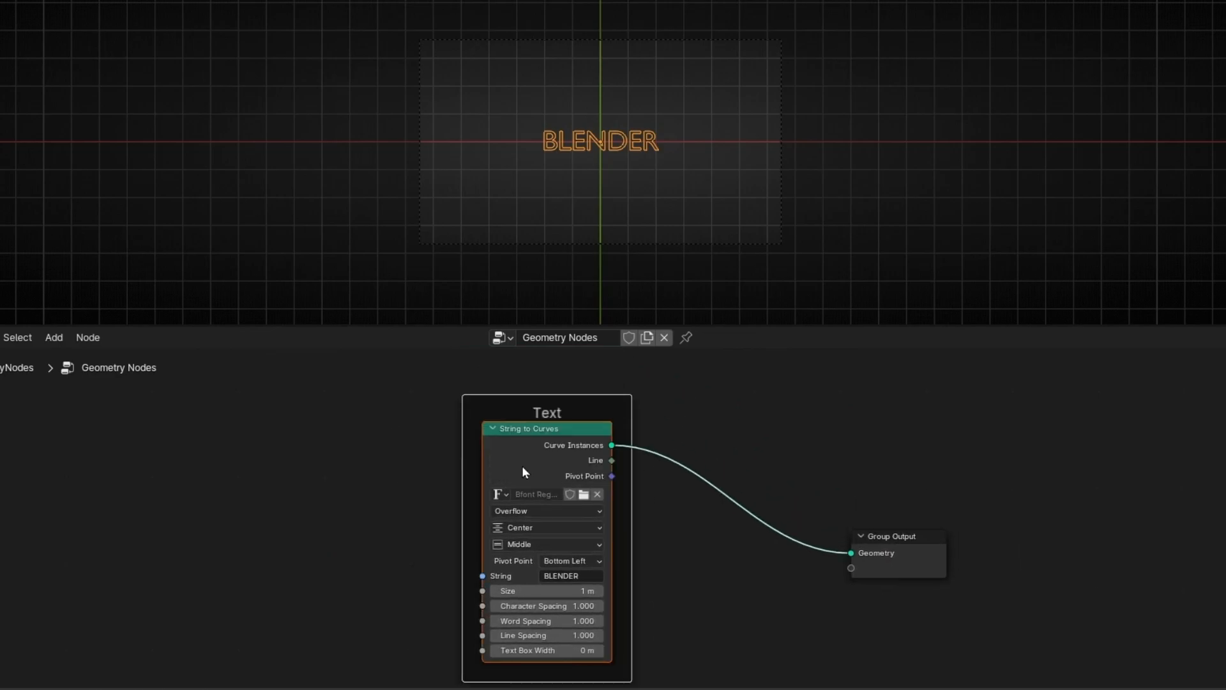
Spread the Text frame and the Group Output apart and insert a Curve to Mesh node on the link between them.
drag(509, 404, 368, 402)
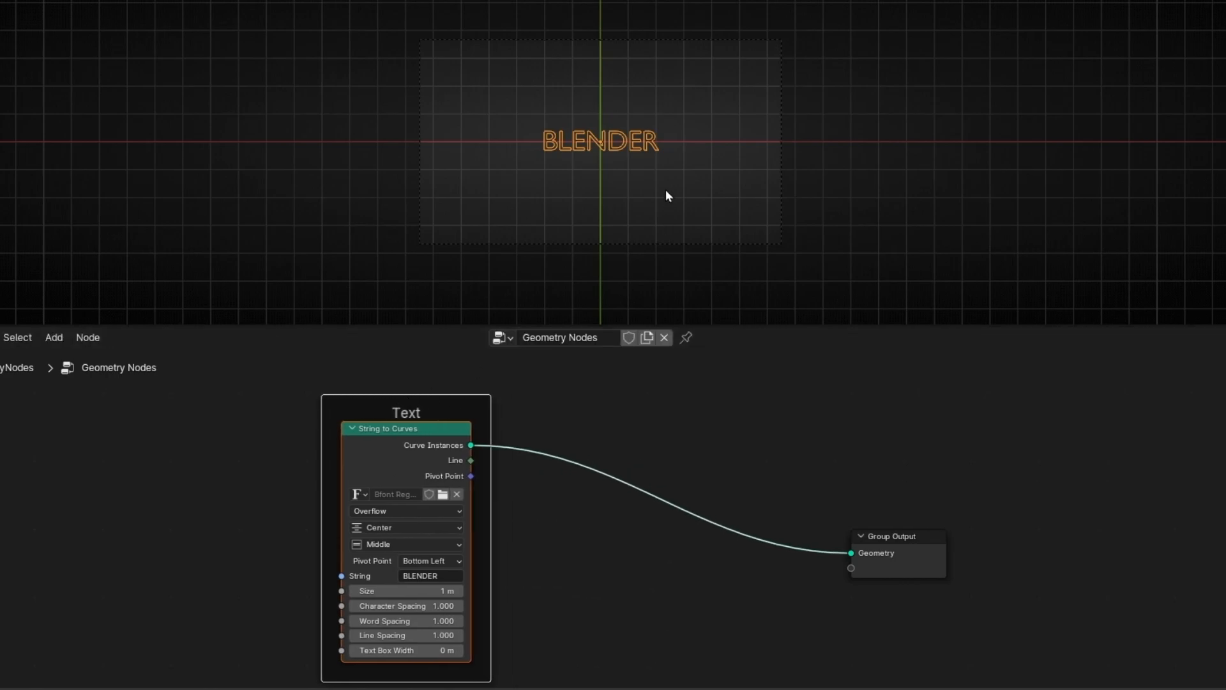
drag(893, 557, 1140, 457)
key(shift+a)
text(curve to mesh)
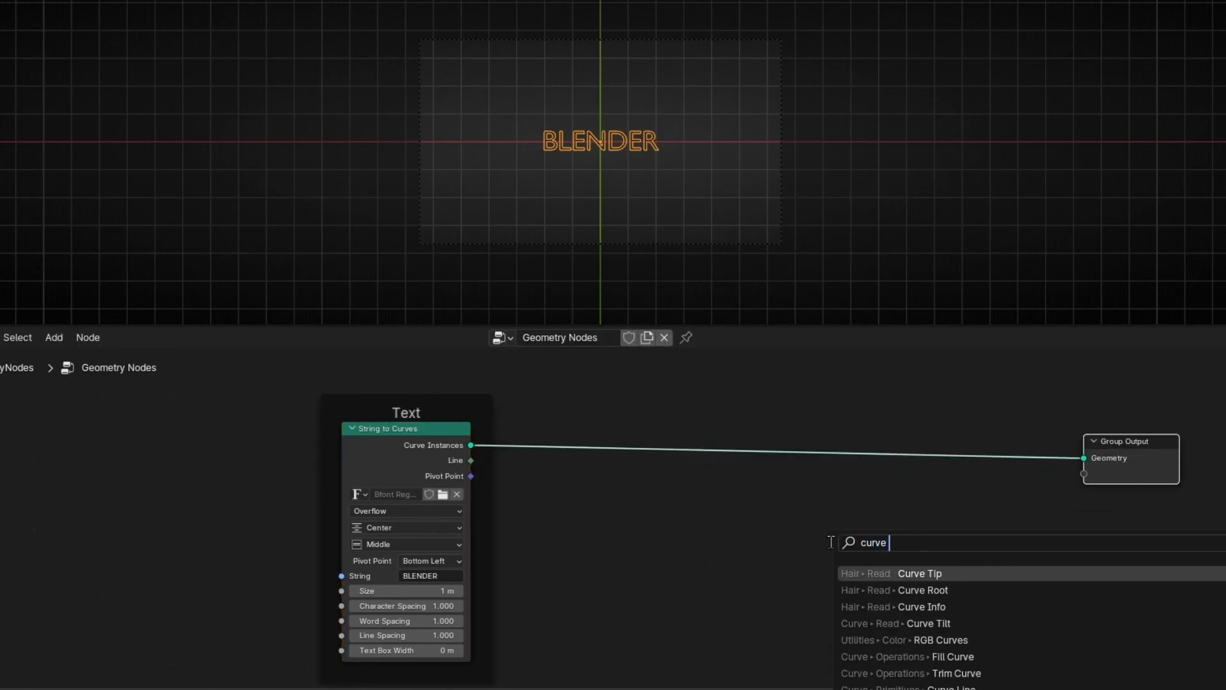
key(Return)
click(744, 410)
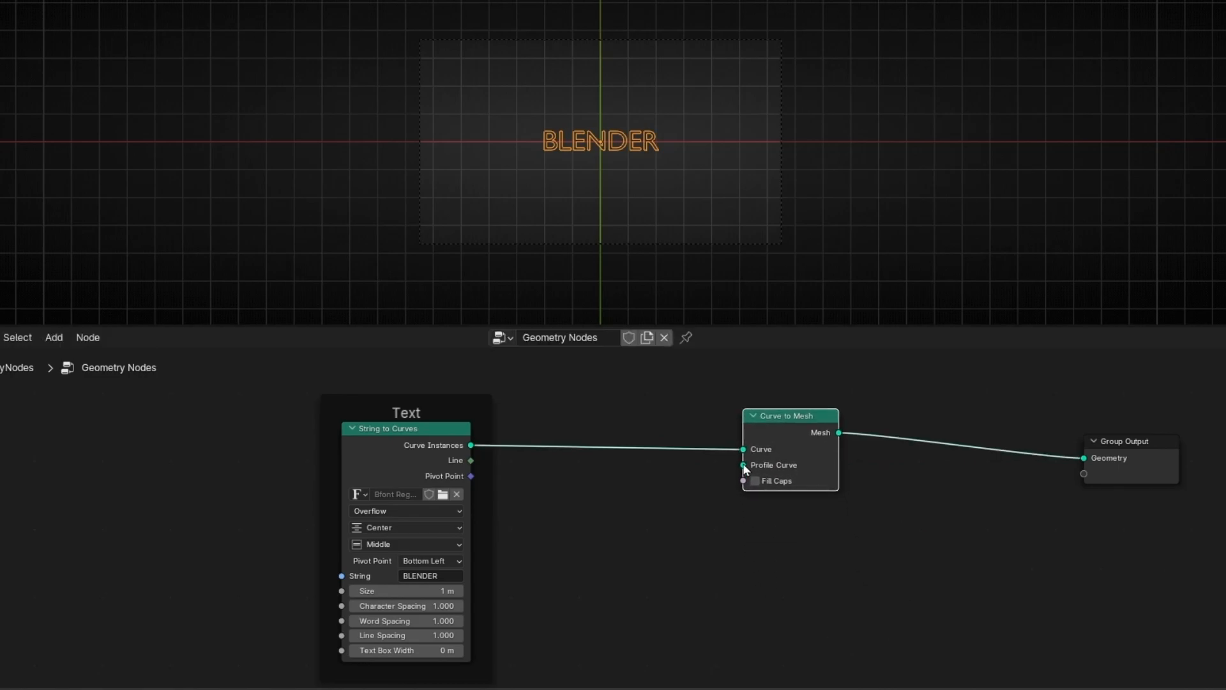
Add a Curve Circle node connected to the Curve to Mesh node's Profile Curve input.
drag(743, 465, 790, 531)
text(curve)
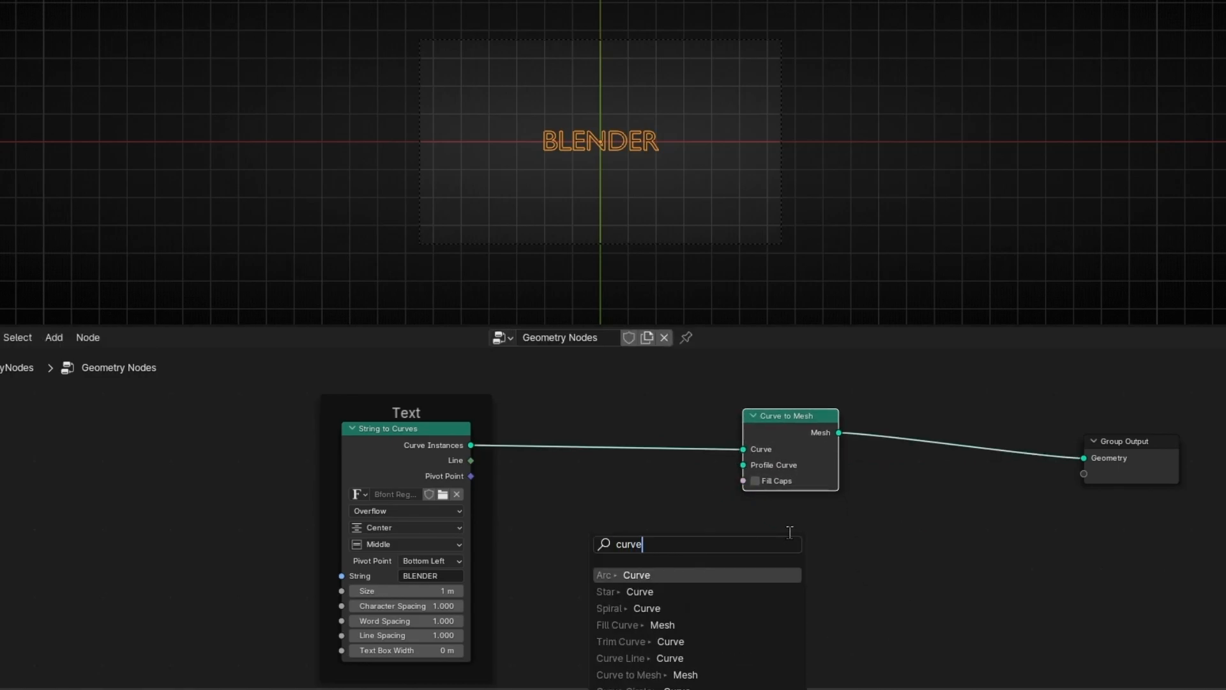
text(ci)
key(Return)
Try Curve Circle radii of 0.07 m and 0.01 m for the thickness of the text outline.
scroll(849, 541, up, 5)
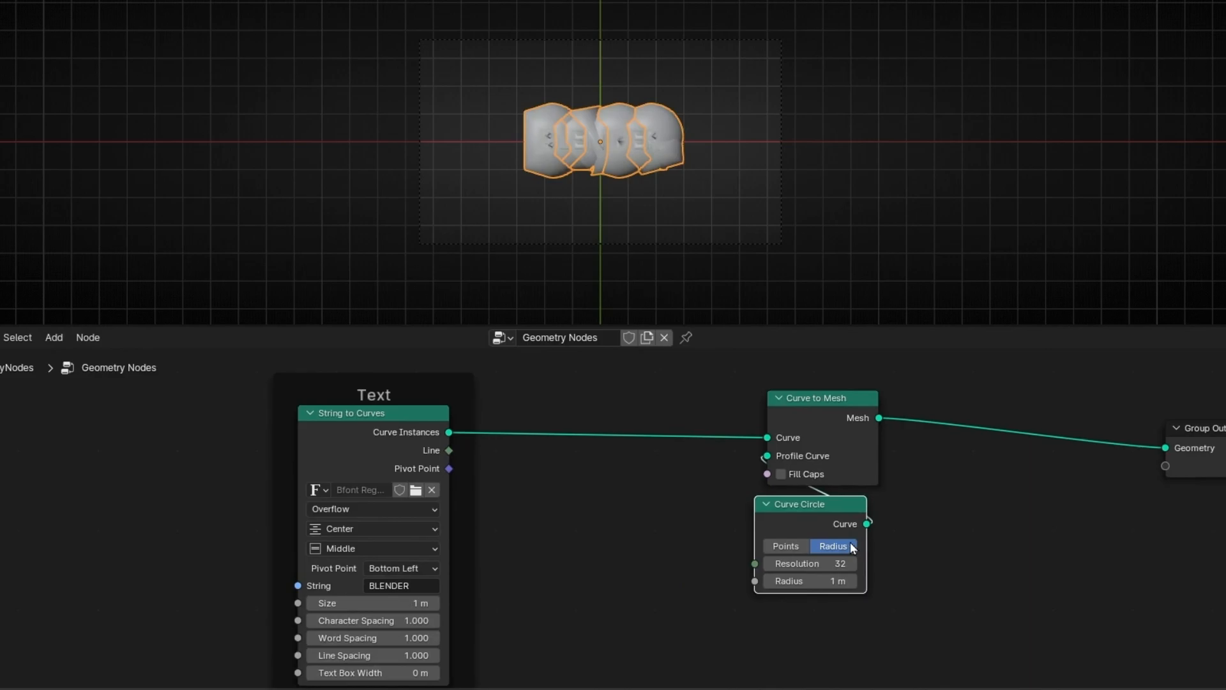
middle_drag(1029, 574, 526, 501)
drag(485, 549, 377, 549)
scroll(628, 190, up, 8)
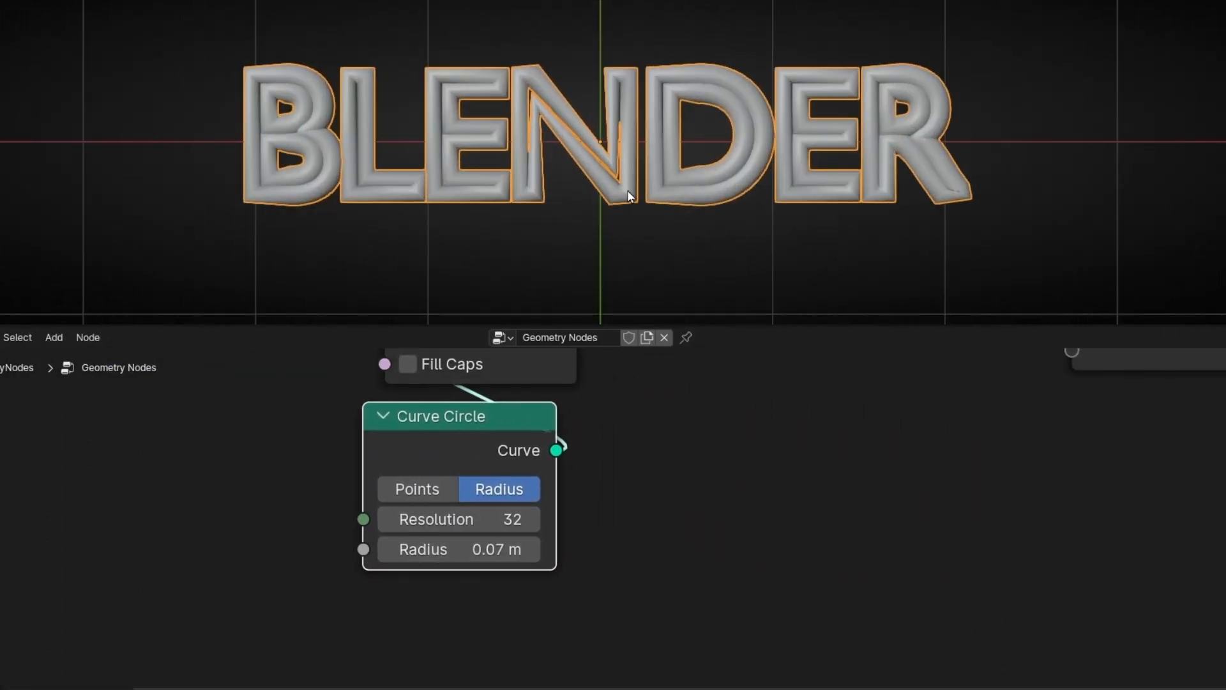
key(BackSpace)
click(459, 549)
text(0.01)
key(Return)
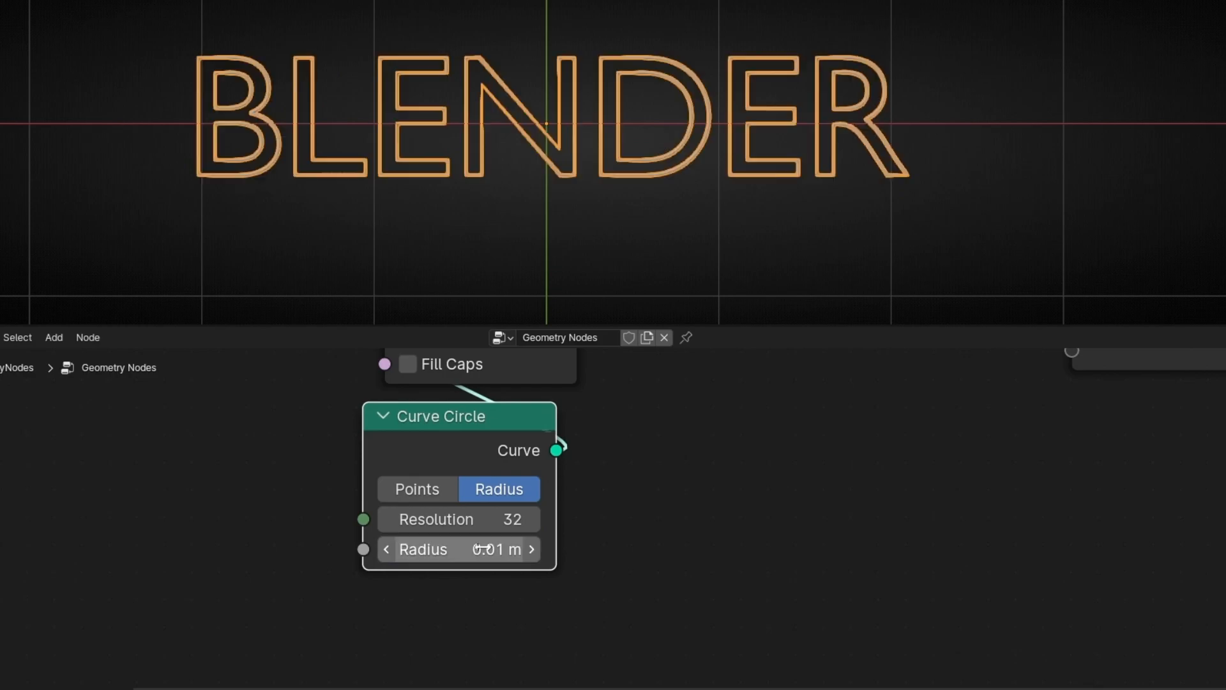
Set the Curve Circle's radius to 0.02 m.
click(479, 550)
text(0.02)
key(Return)
Insert a Set Material node between Curve to Mesh and Group Output and assign the existing Material to it.
scroll(547, 577, down, 5)
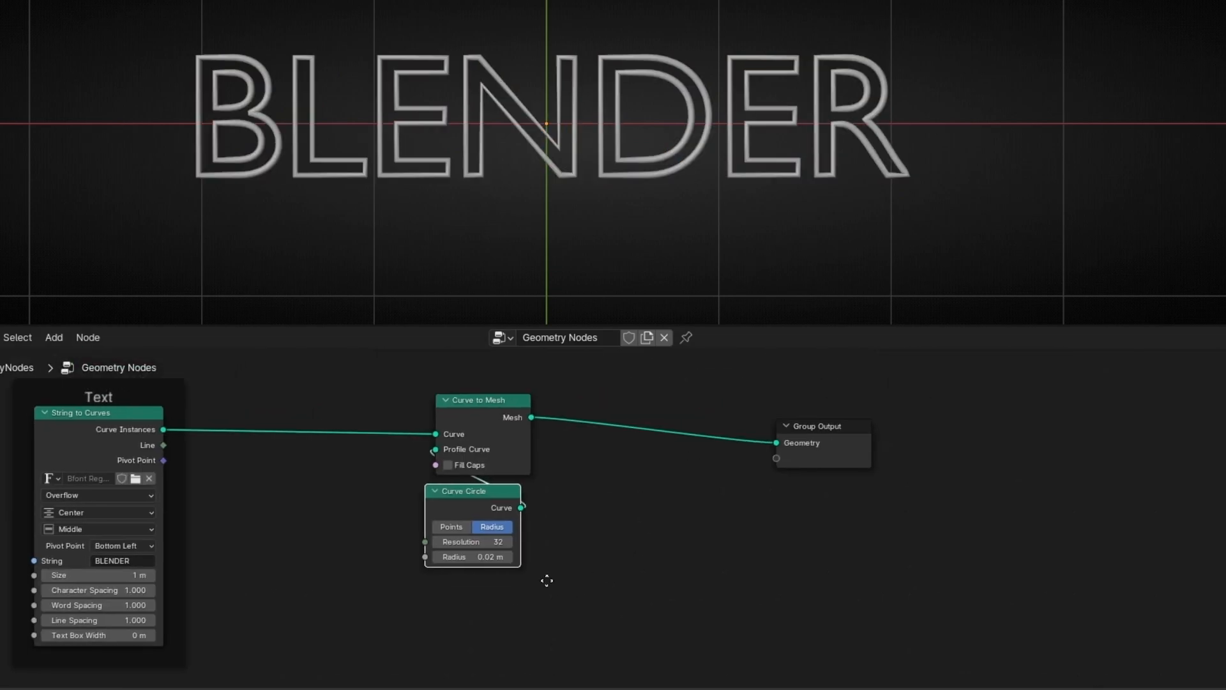
mouse_move(703, 494)
mouse_down()
mouse_move(826, 493)
mouse_move(696, 495)
mouse_up()
text(set)
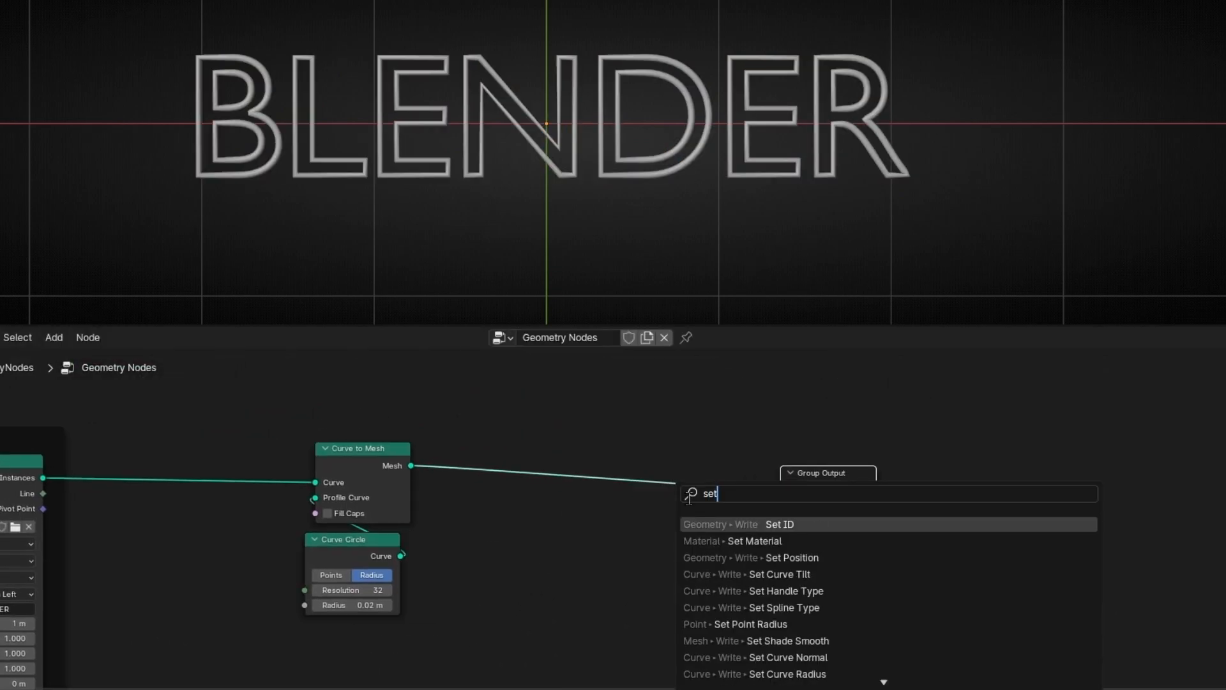
click(729, 541)
click(583, 512)
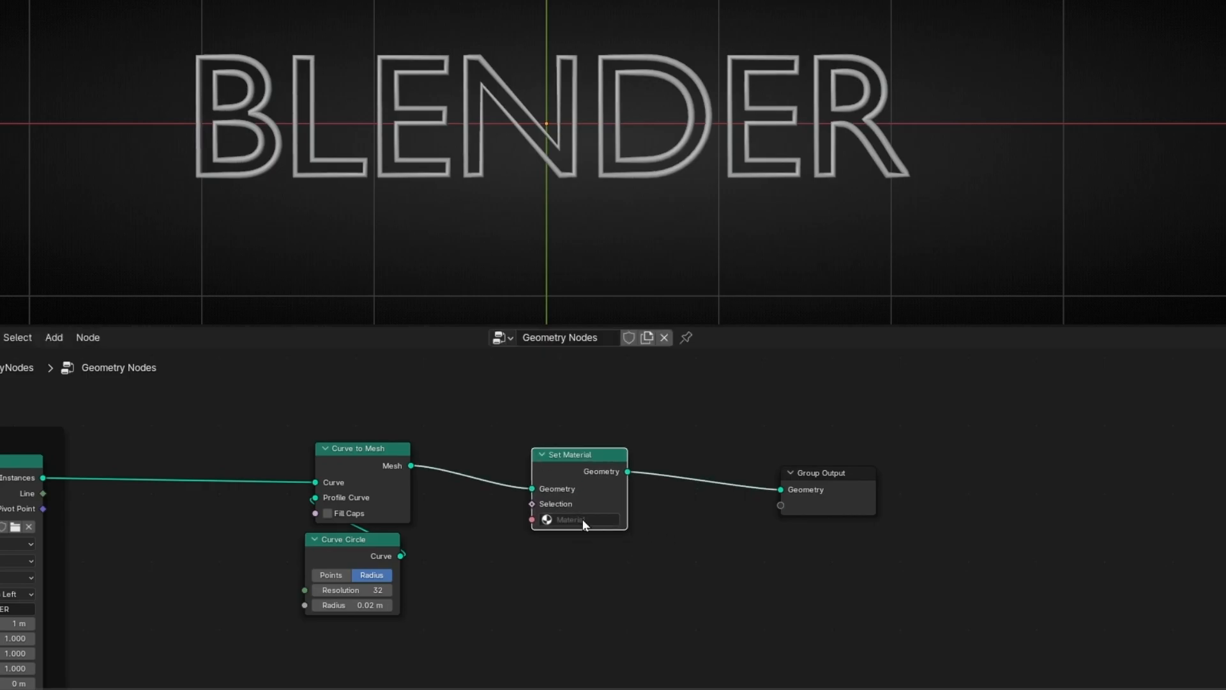
click(583, 519)
click(575, 541)
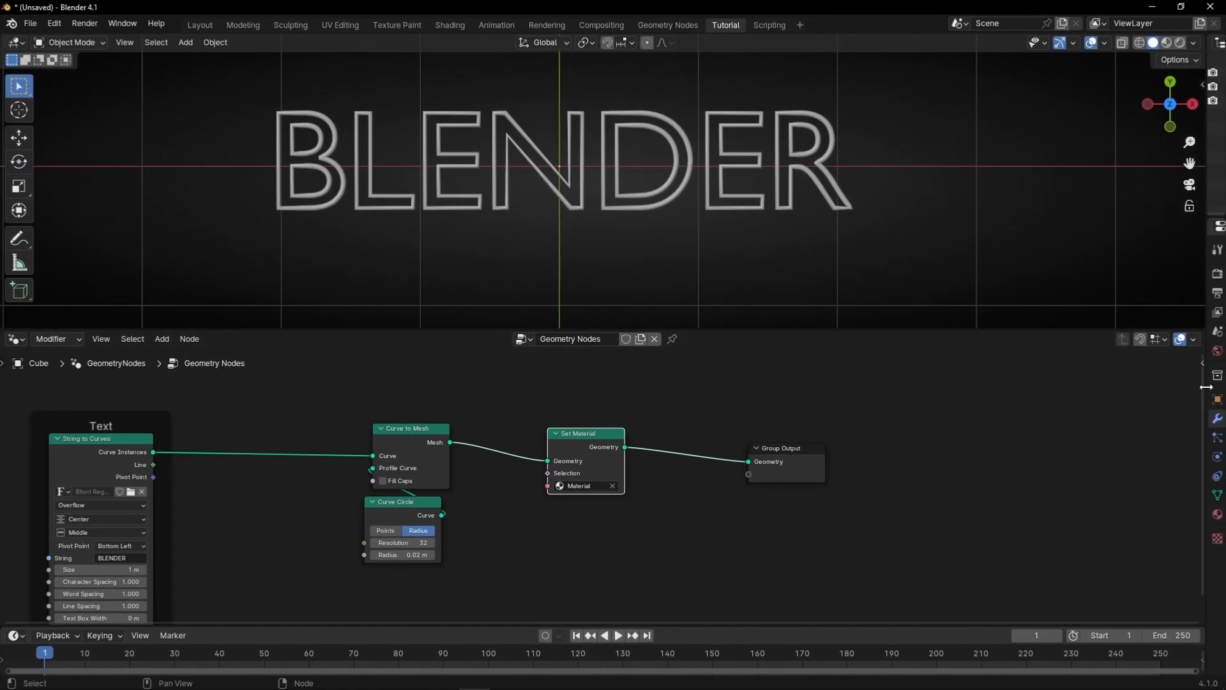
Widen the properties editor and switch the viewport to Material Preview shading.
drag(1117, 387, 1017, 388)
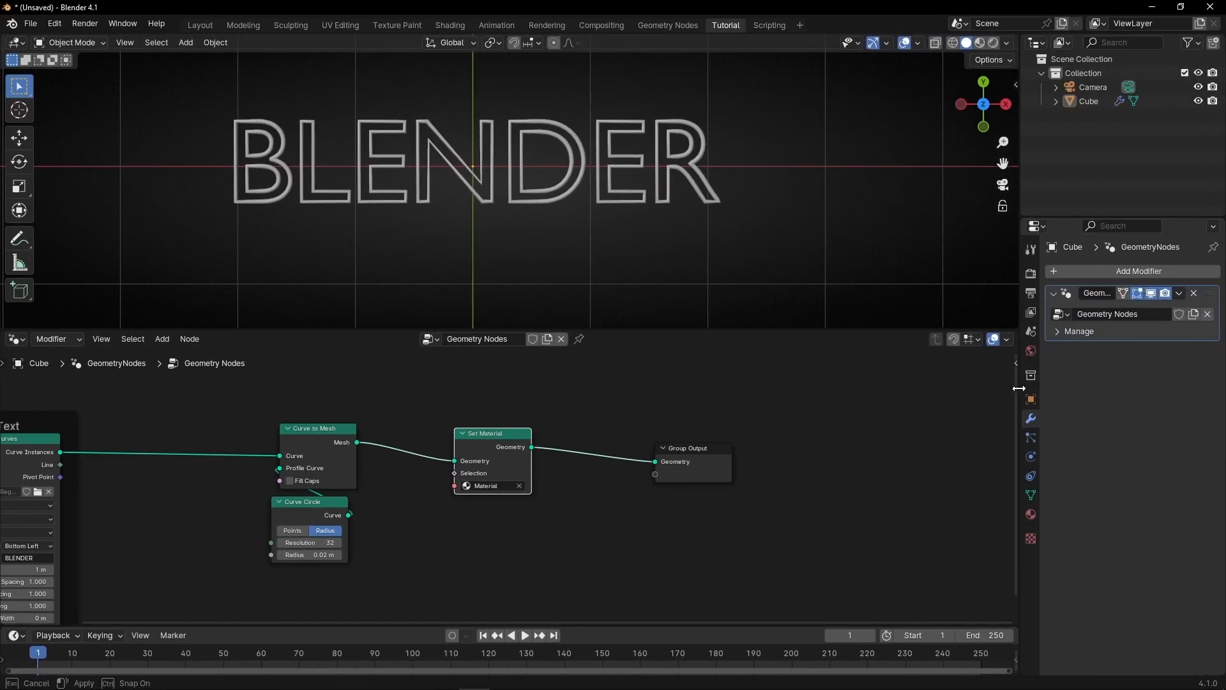
click(976, 44)
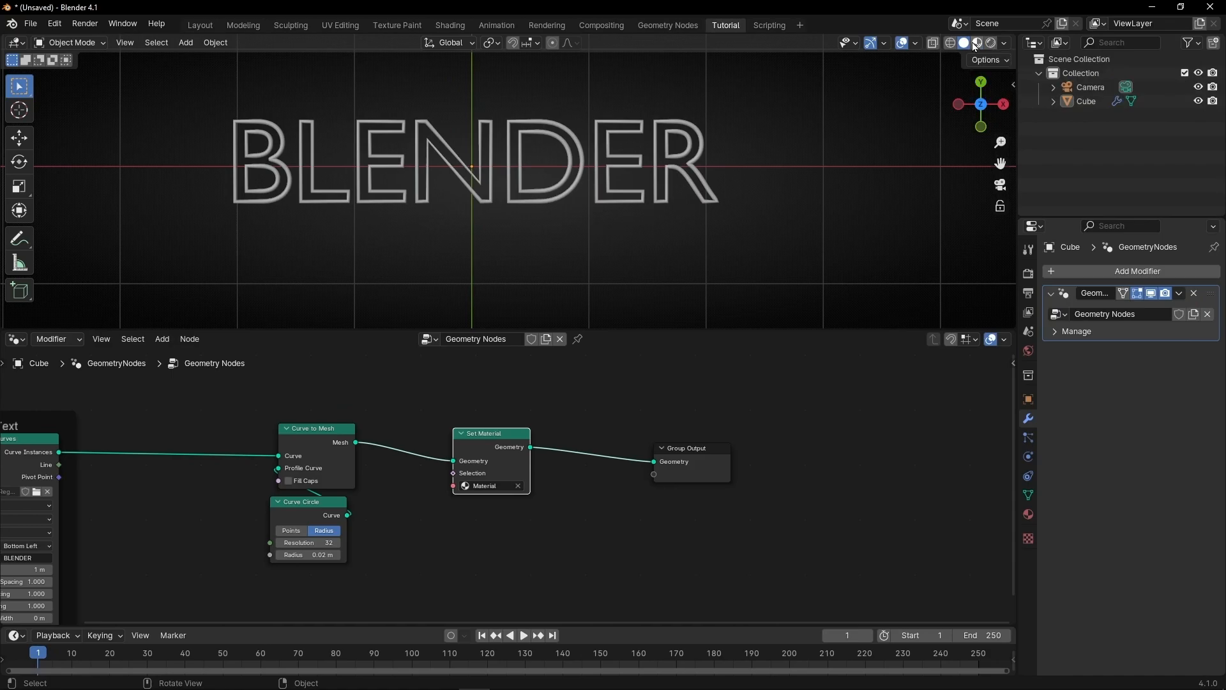
Raise the emission strength of the text's material.
click(1028, 514)
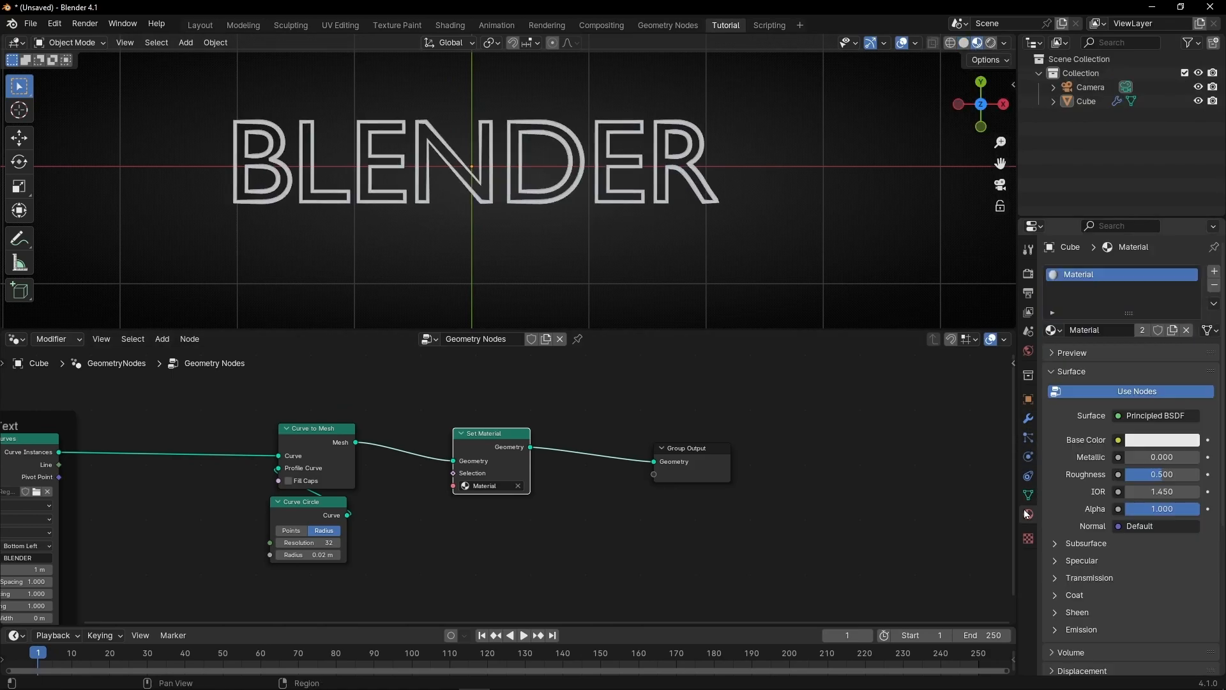
click(1055, 630)
scroll(1055, 630, down, 5)
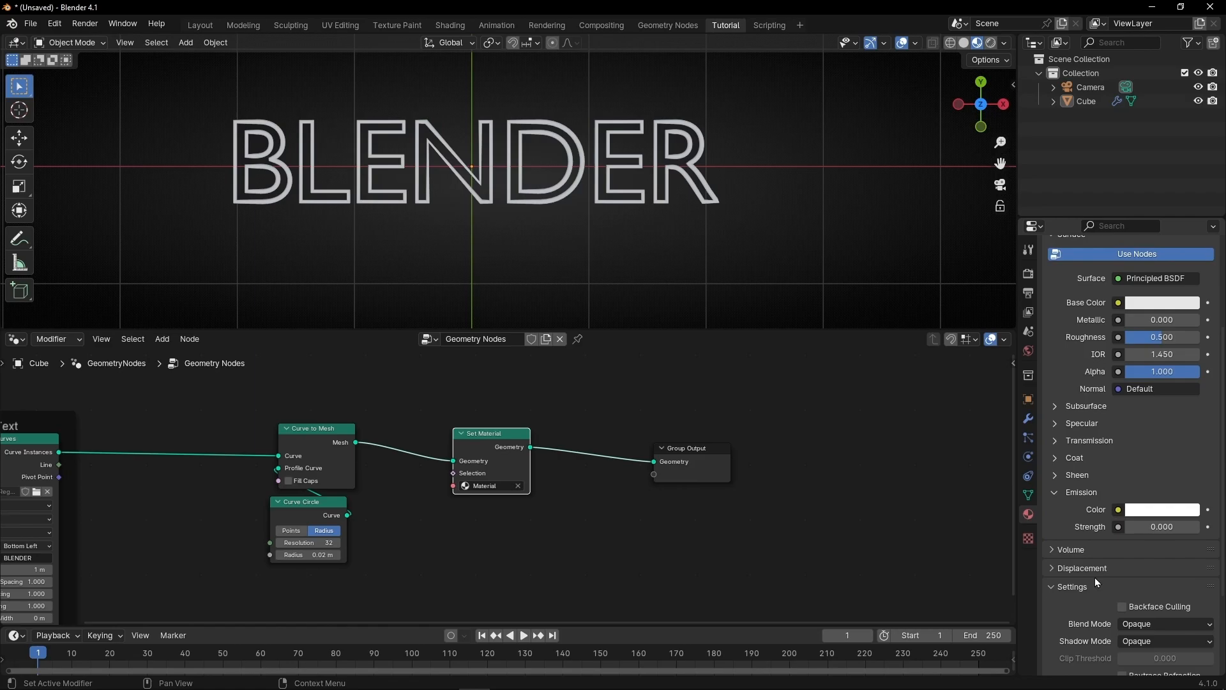
drag(1162, 526, 1220, 526)
Enable Bloom in the EEVEE render settings.
click(1032, 281)
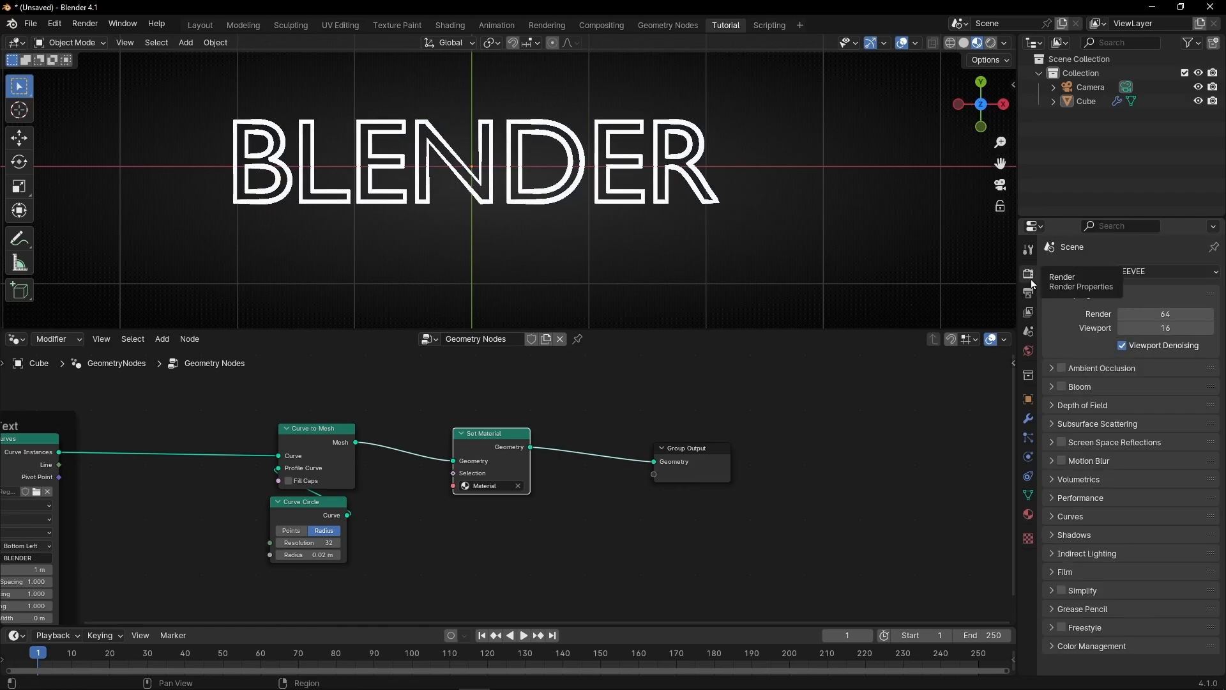
click(1061, 386)
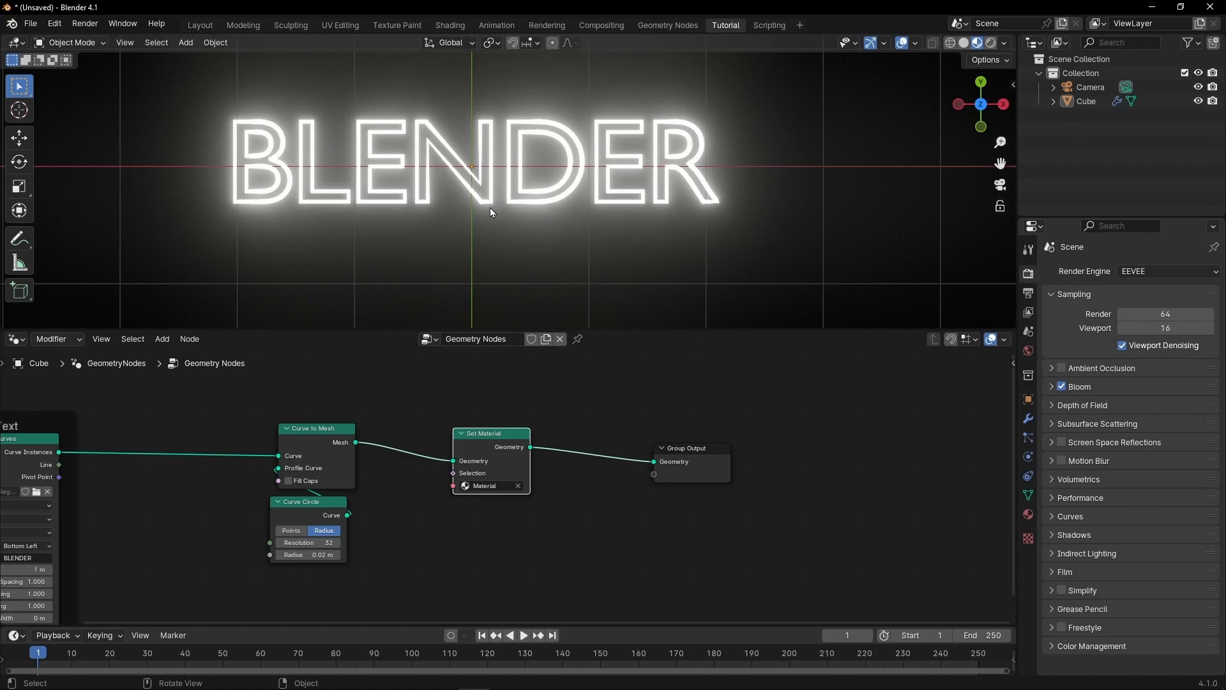
scroll(457, 417, down, 1)
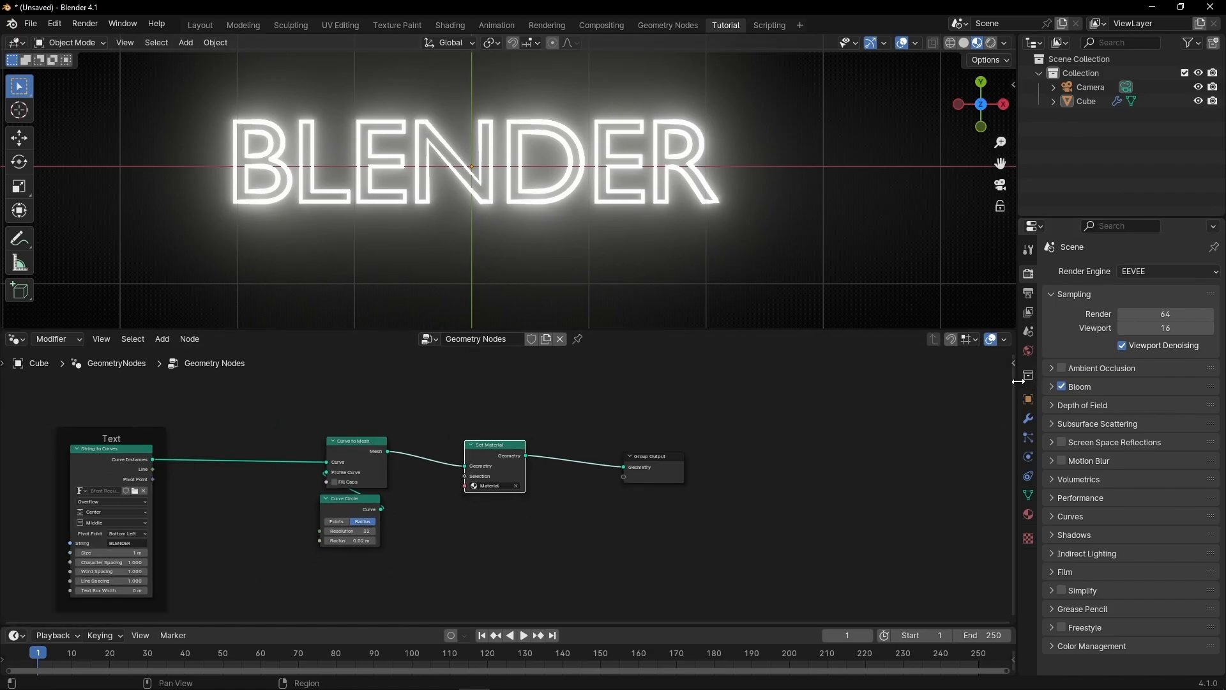
Narrow the properties editor to give the viewport and node editor more room, and bring the text and nodes into closer view.
drag(1018, 381, 1124, 382)
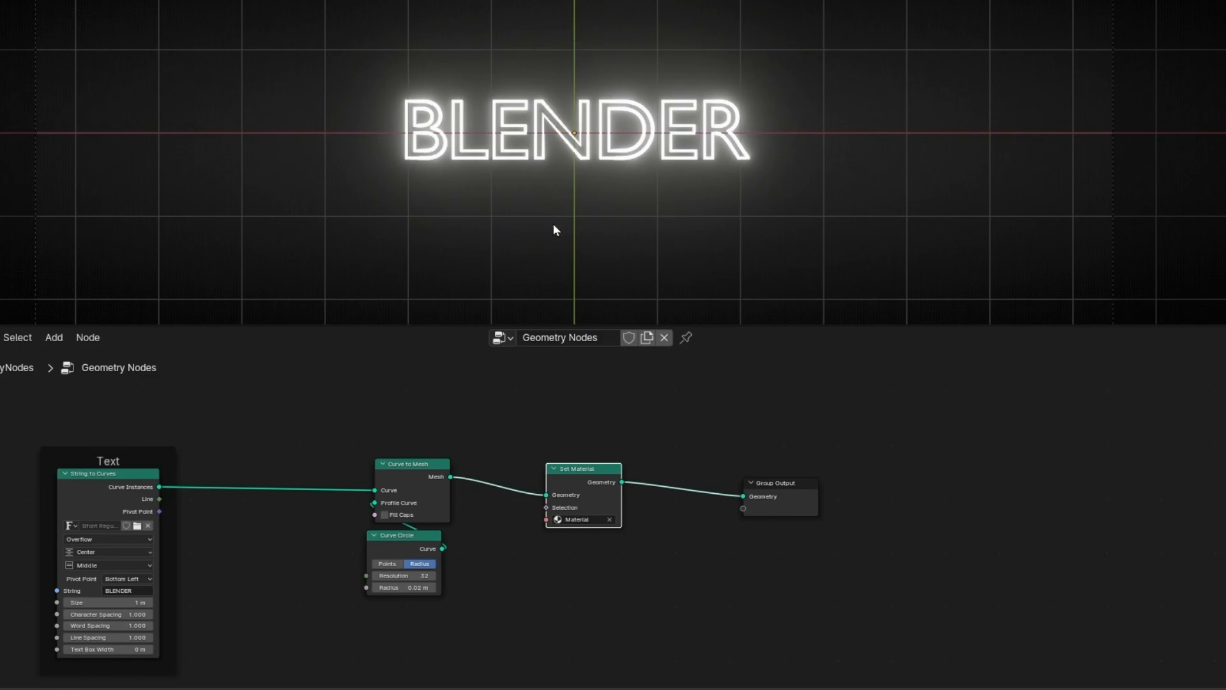
key(Home)
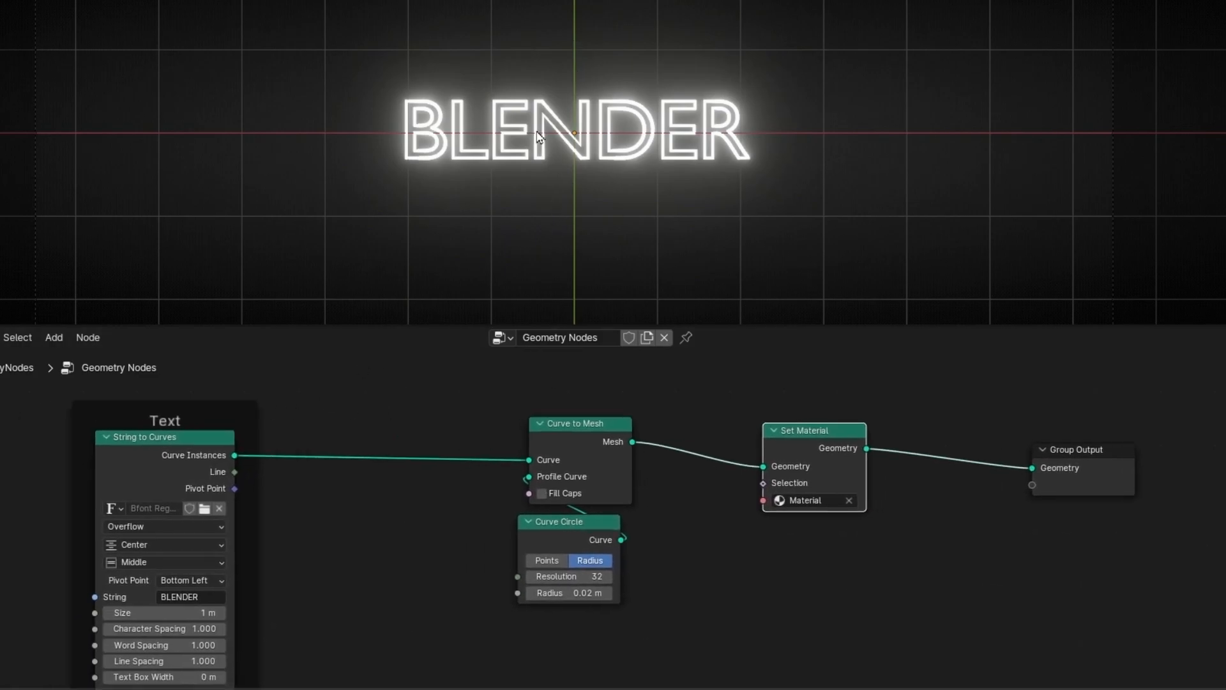
scroll(536, 136, up, 3)
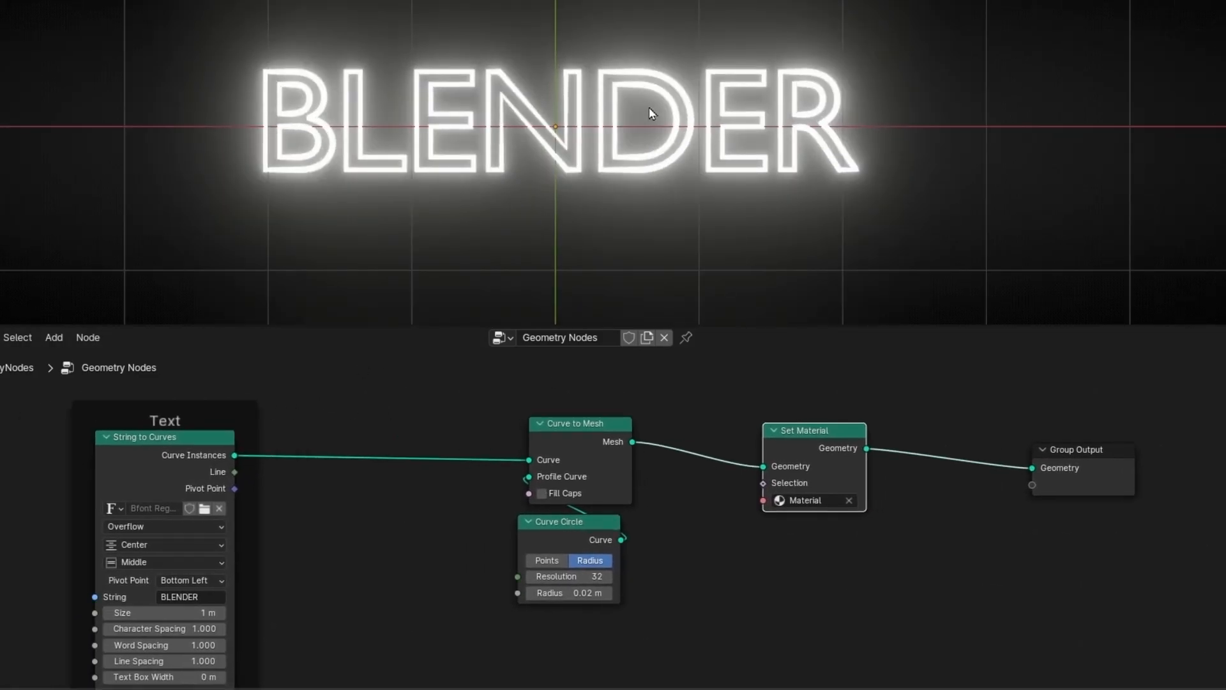
scroll(649, 108, up, 3)
Group the Curve to Mesh and Curve Circle nodes in a frame labelled "Stroke Text".
drag(496, 391, 615, 638)
key(ctrl+j)
key(F2)
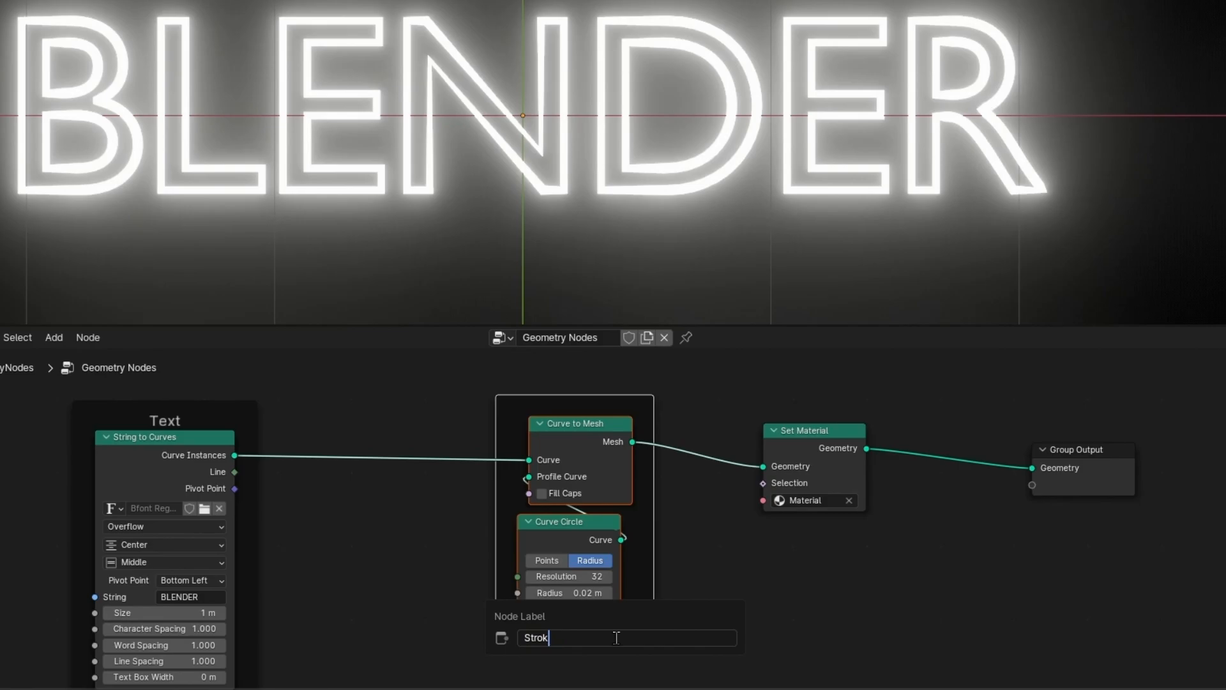
text(Stroke Text)
key(Return)
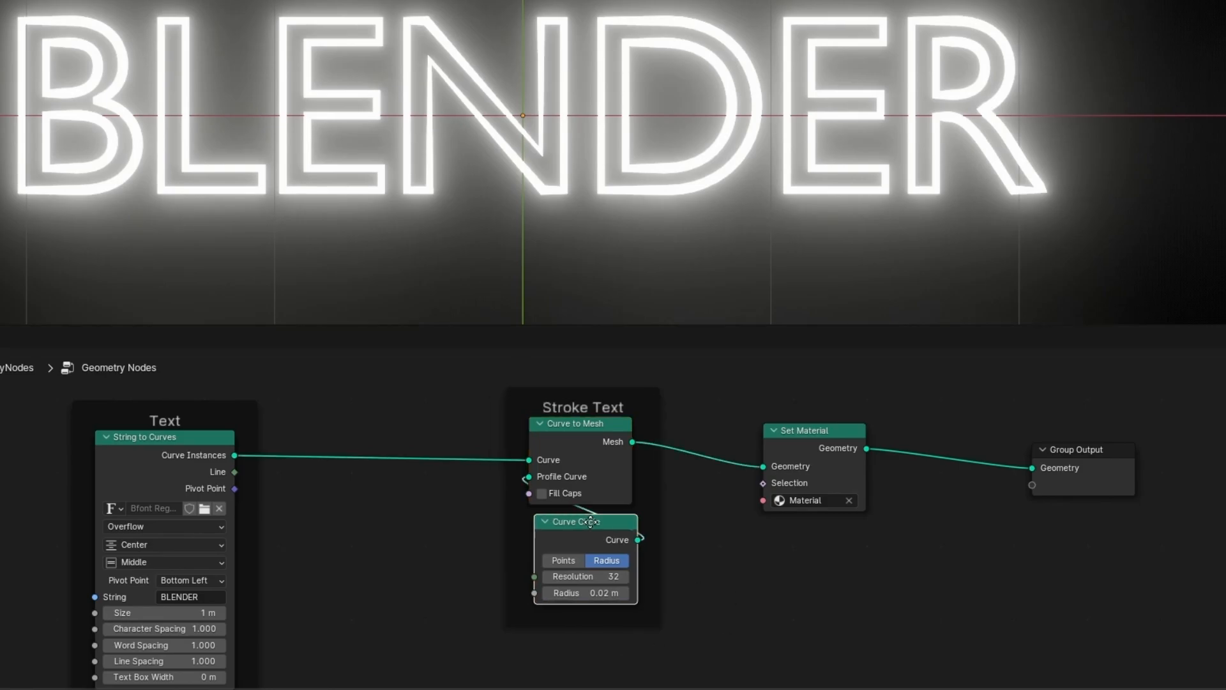
Add a Curve Line node in the empty area above the existing node chain.
scroll(473, 553, down, 3)
scroll(535, 240, down, 5)
middle_drag(537, 159, 466, 126)
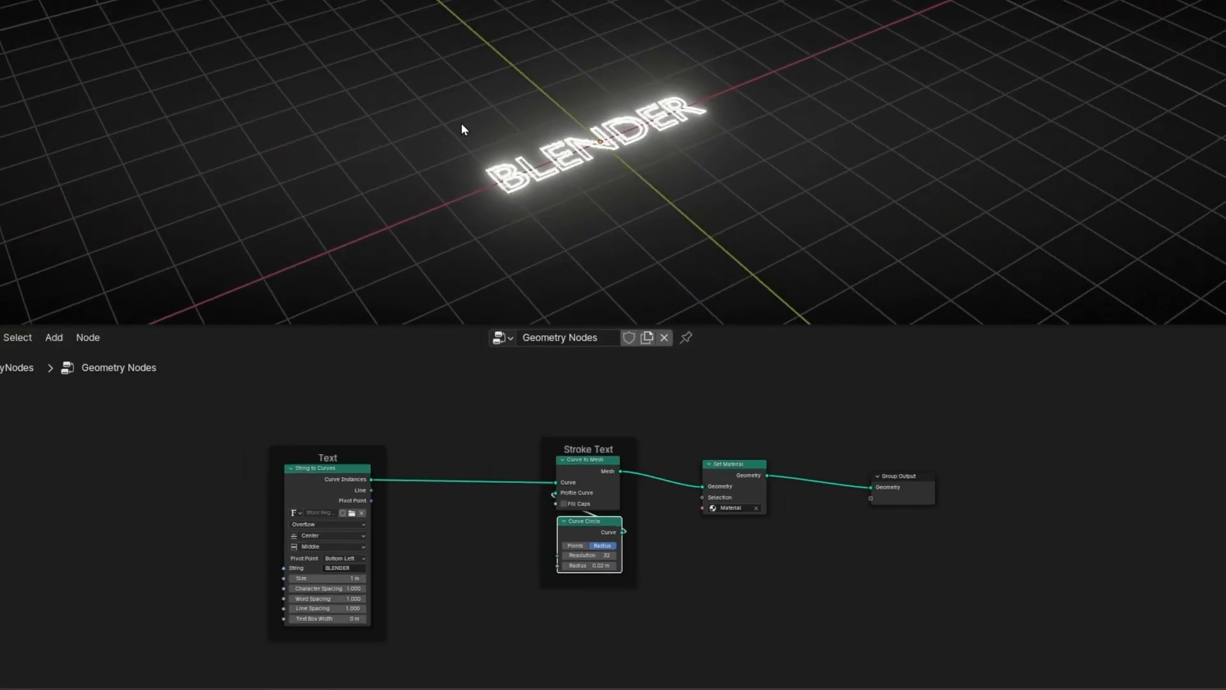
middle_drag(732, 228, 512, 221)
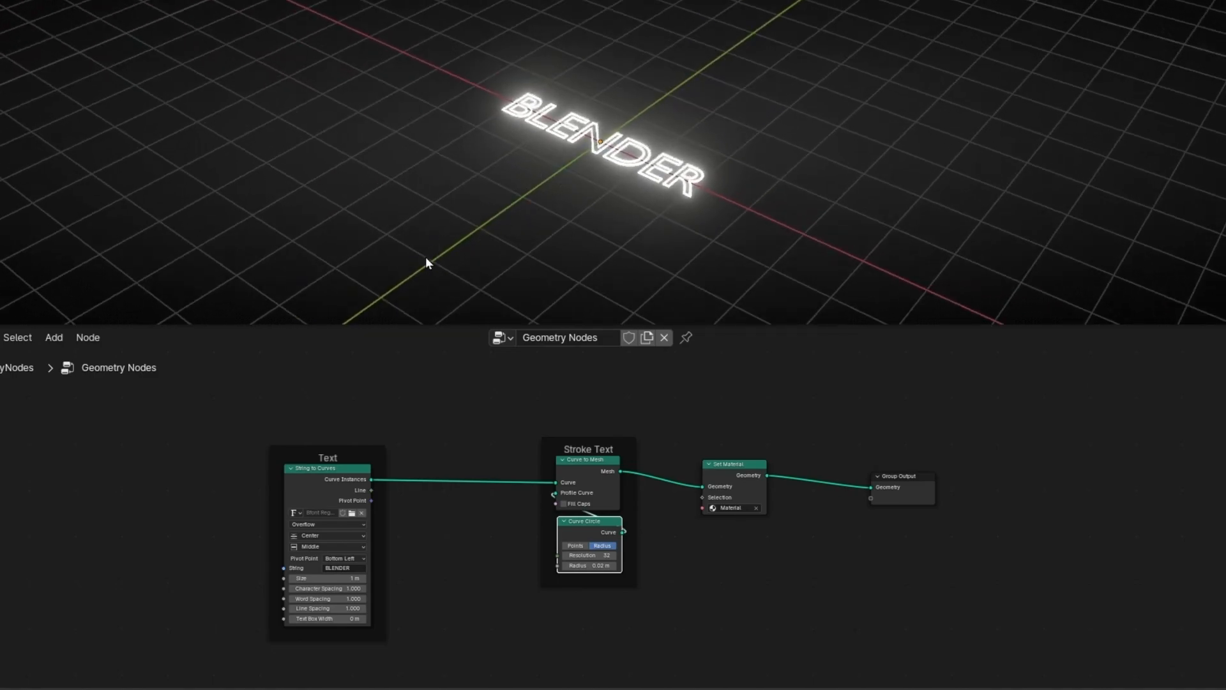
middle_drag(517, 379, 569, 526)
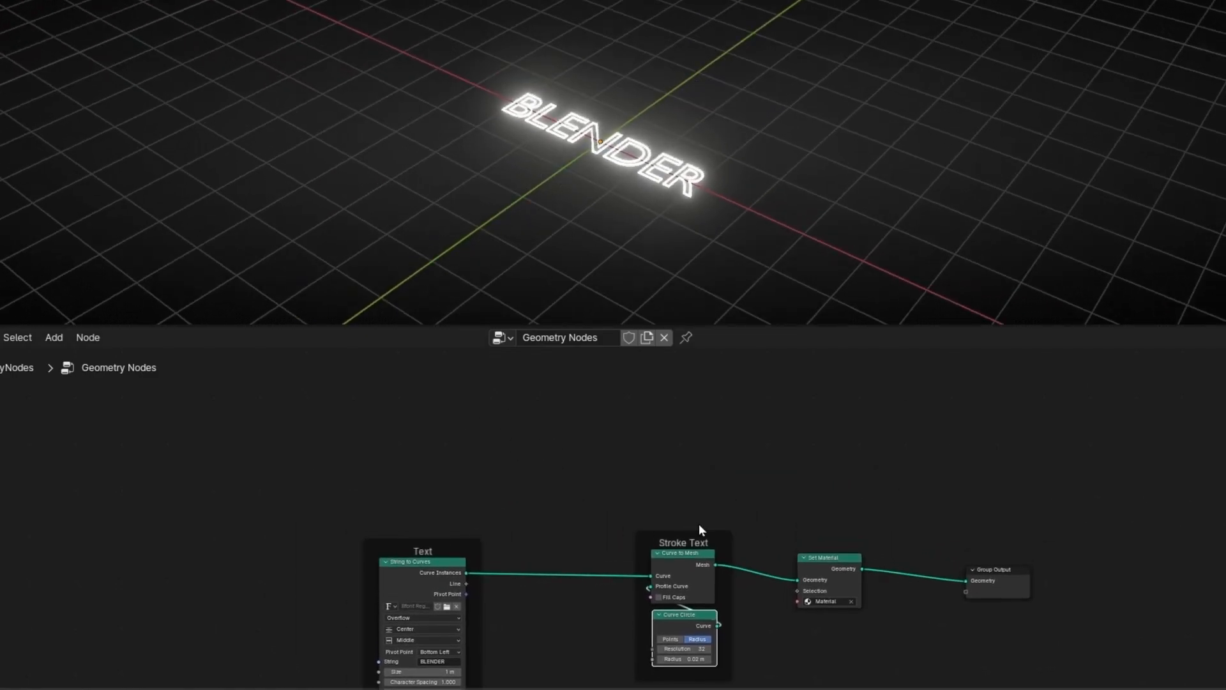
middle_drag(701, 457, 580, 577)
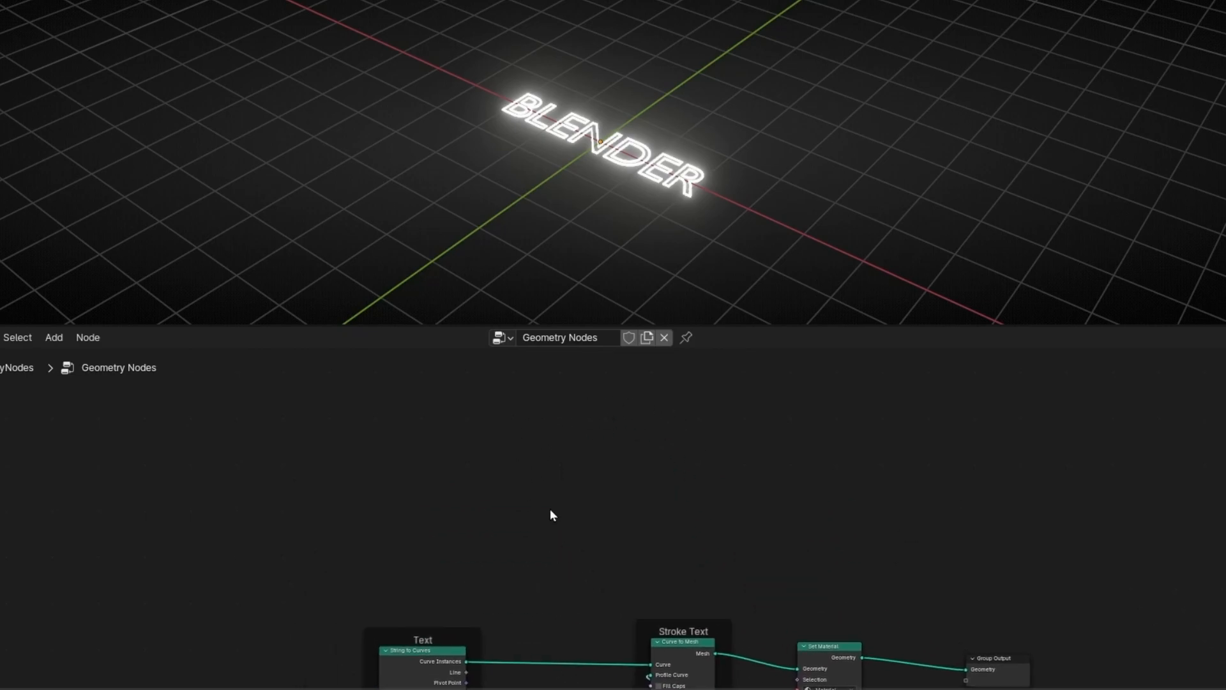
key(shift+a)
mouse_move(529, 474)
text(curve line)
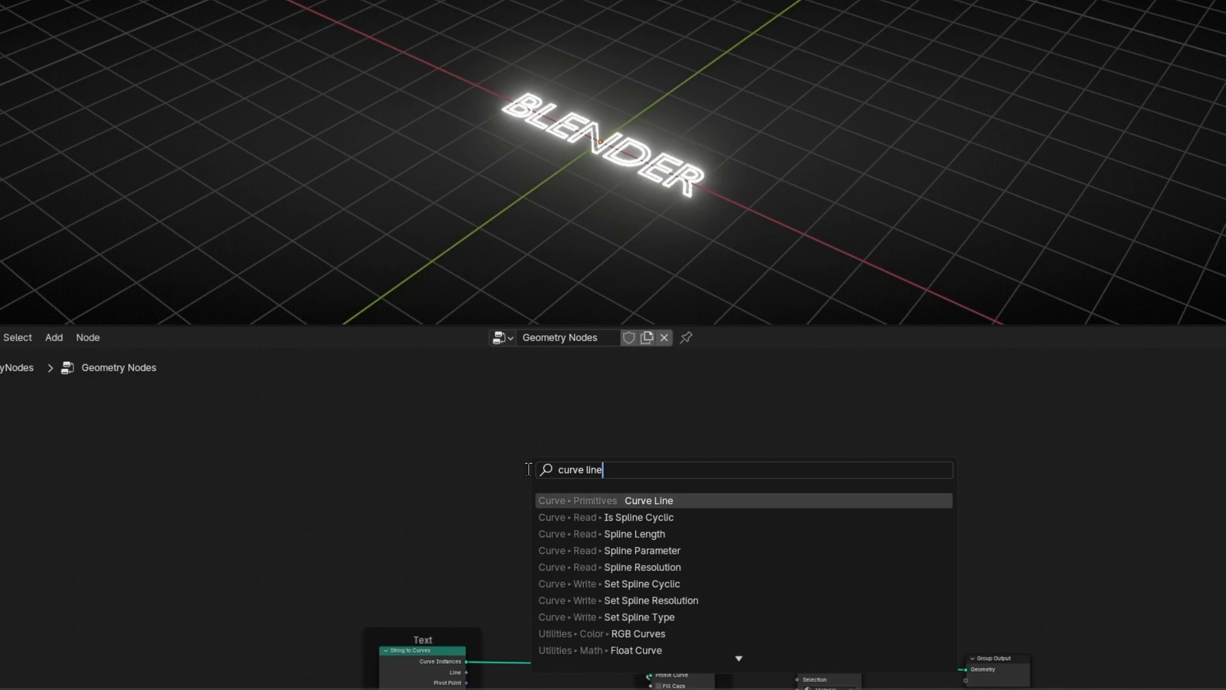
key(Return)
click(527, 470)
Cut the link from Curve to Mesh to Set Material and feed the Curve Line's output into Set Material instead.
middle_drag(894, 506, 661, 454)
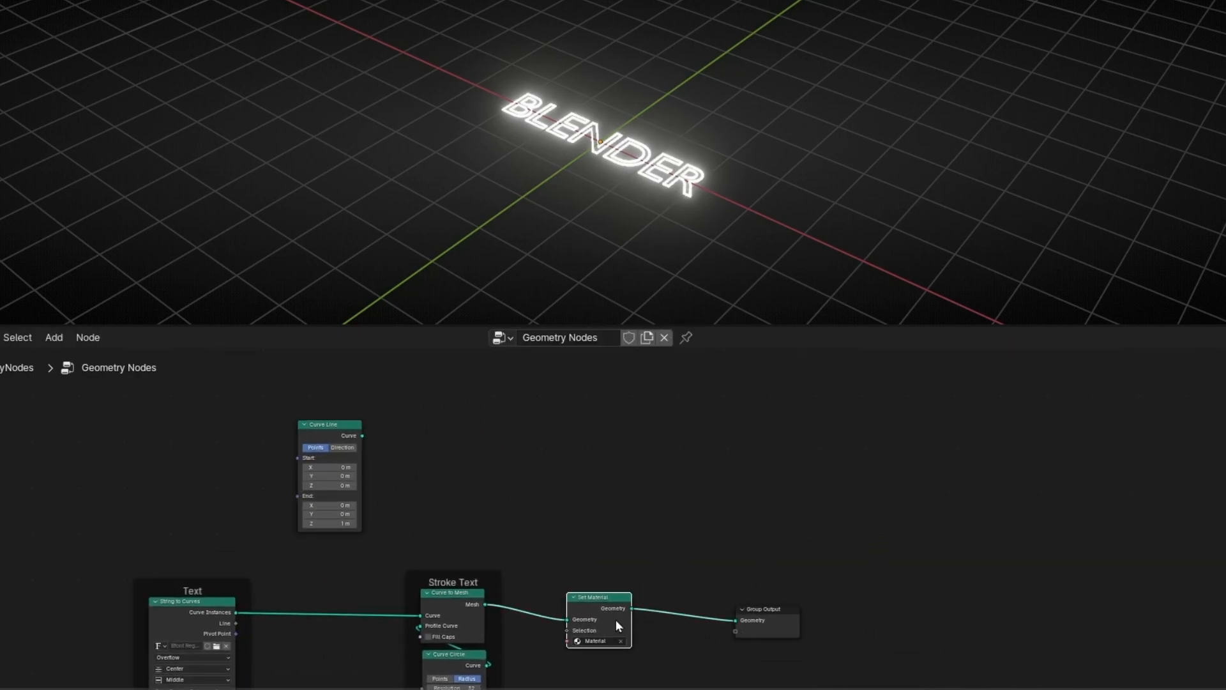
drag(616, 619, 691, 620)
ctrl+right_drag(602, 564, 577, 637)
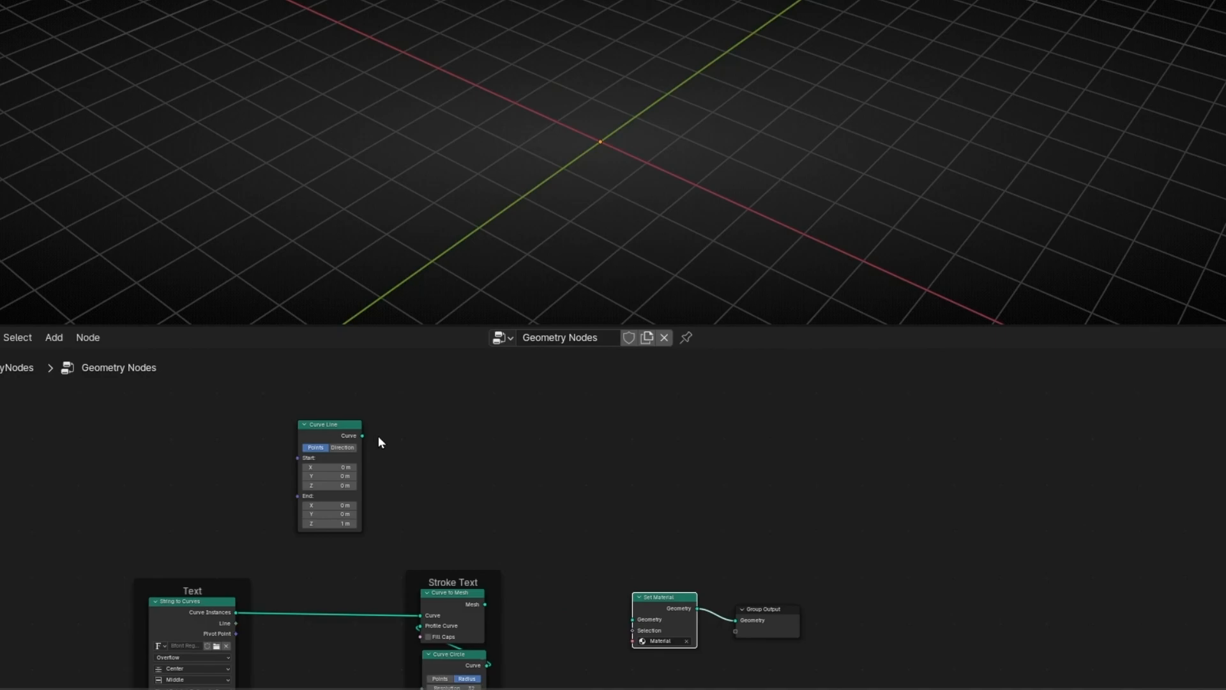
alt+right_drag(379, 437, 652, 618)
Inspect the curve line in the viewport from different angles and from straight above.
scroll(622, 161, up, 3)
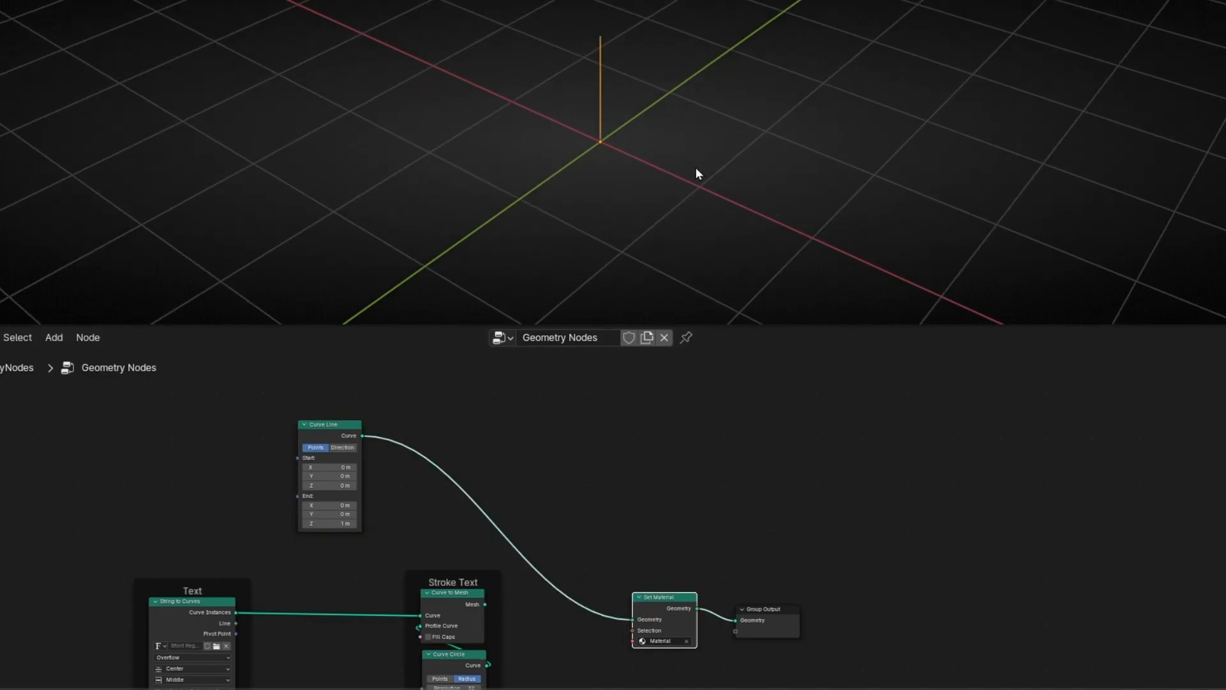
middle_drag(696, 167, 503, 178)
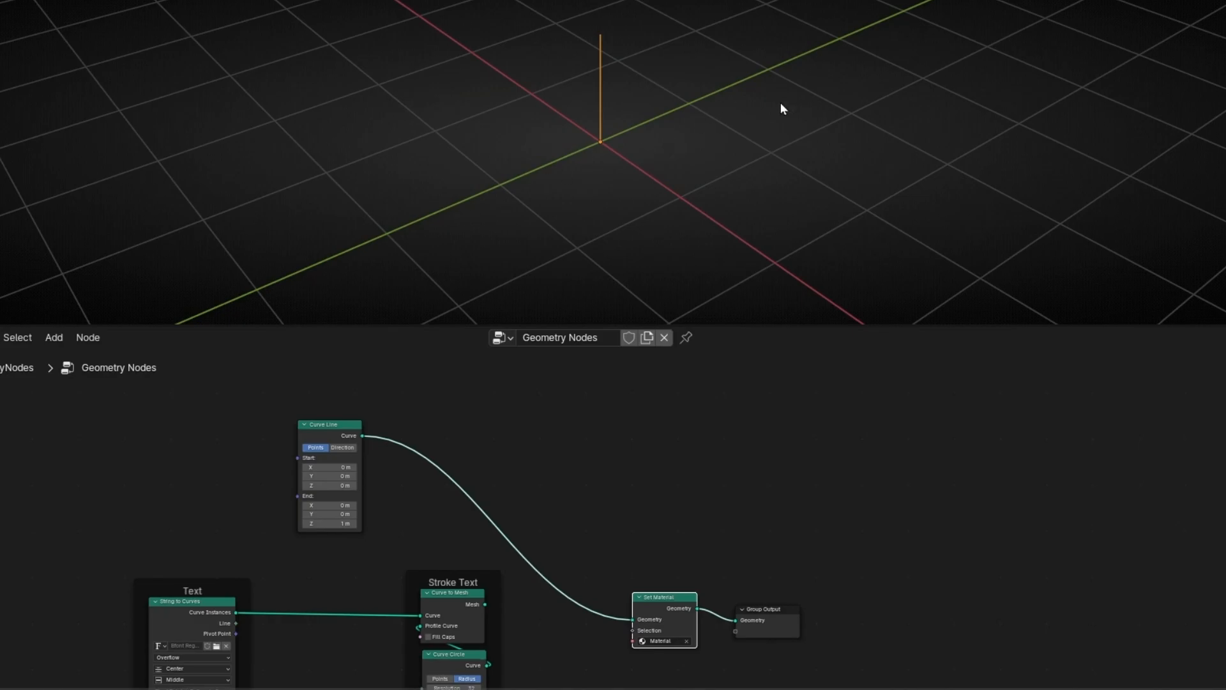
middle_drag(781, 104, 646, 175)
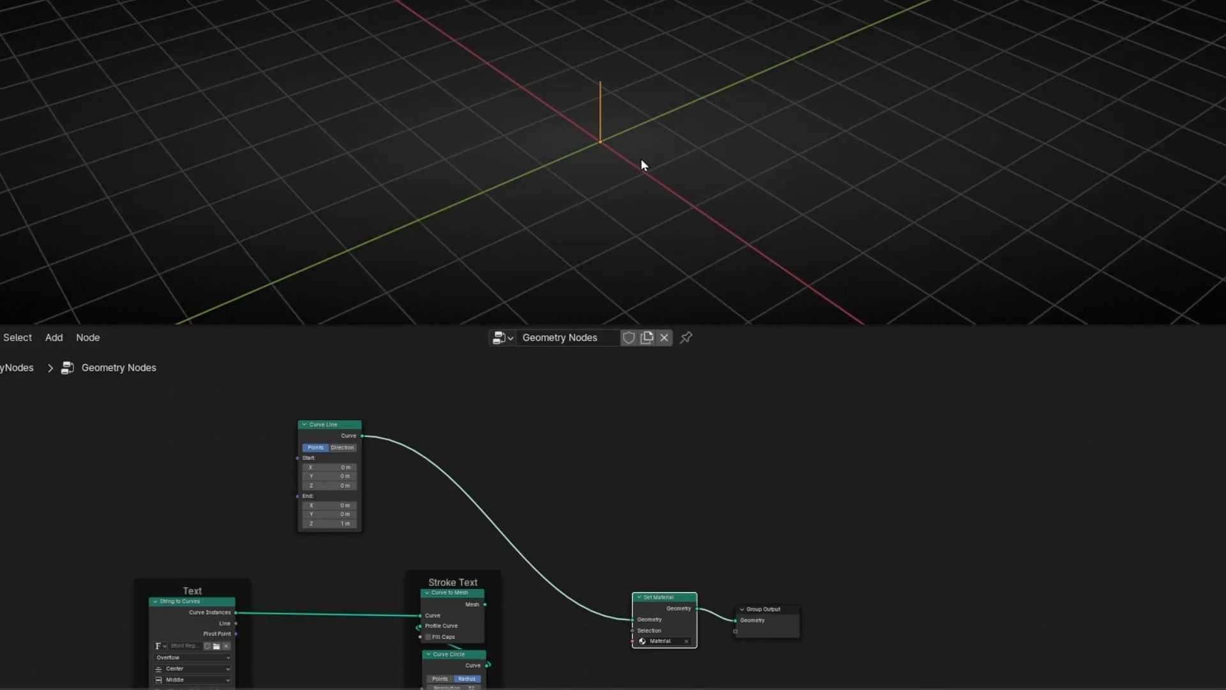
key(KP_7)
key(KP_0)
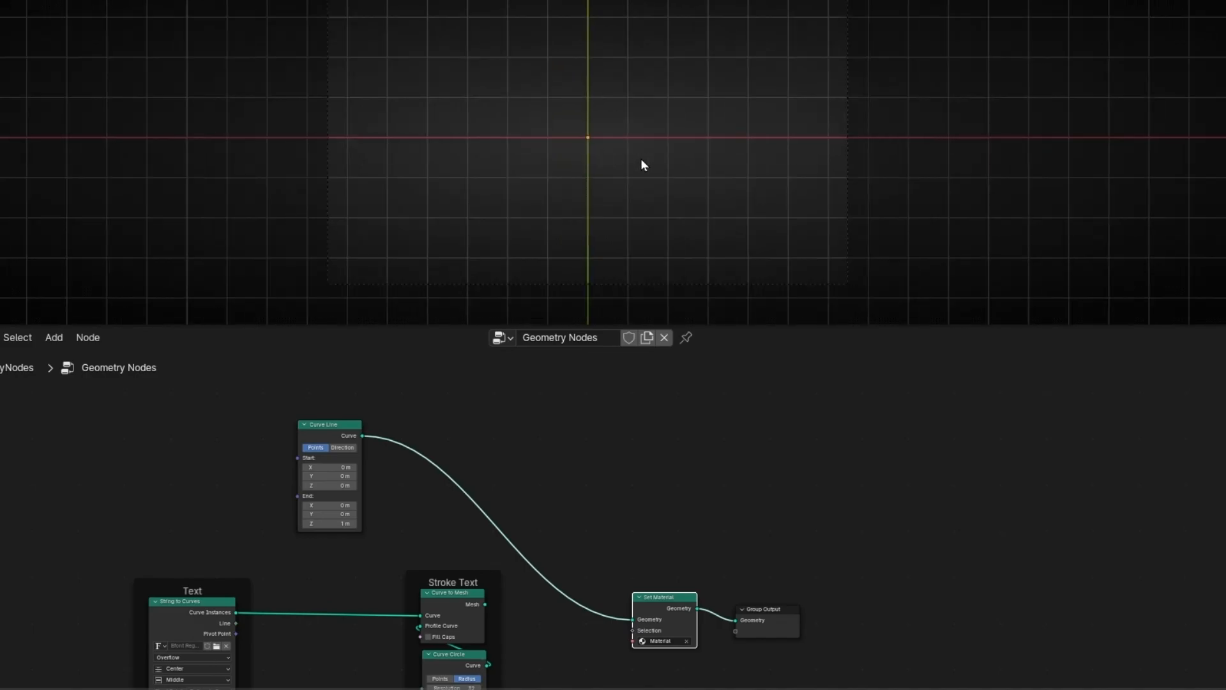
scroll(519, 132, down, 1)
key(shift+space)
key(d)
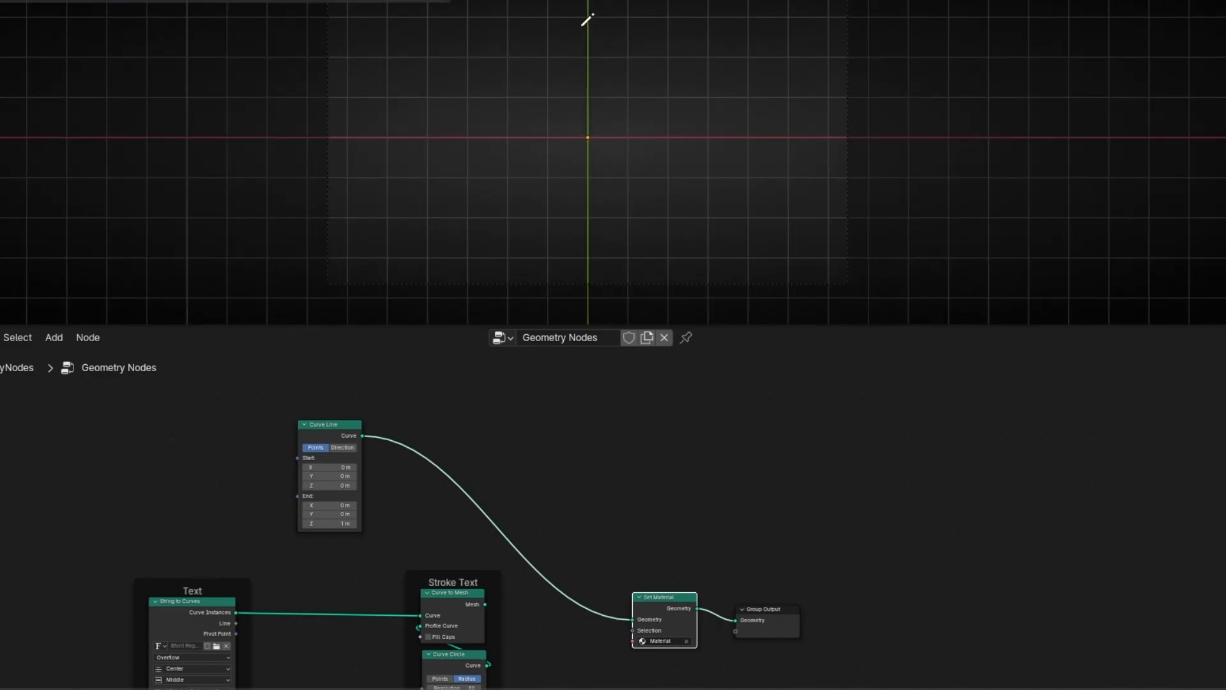
drag(587, 19, 580, 262)
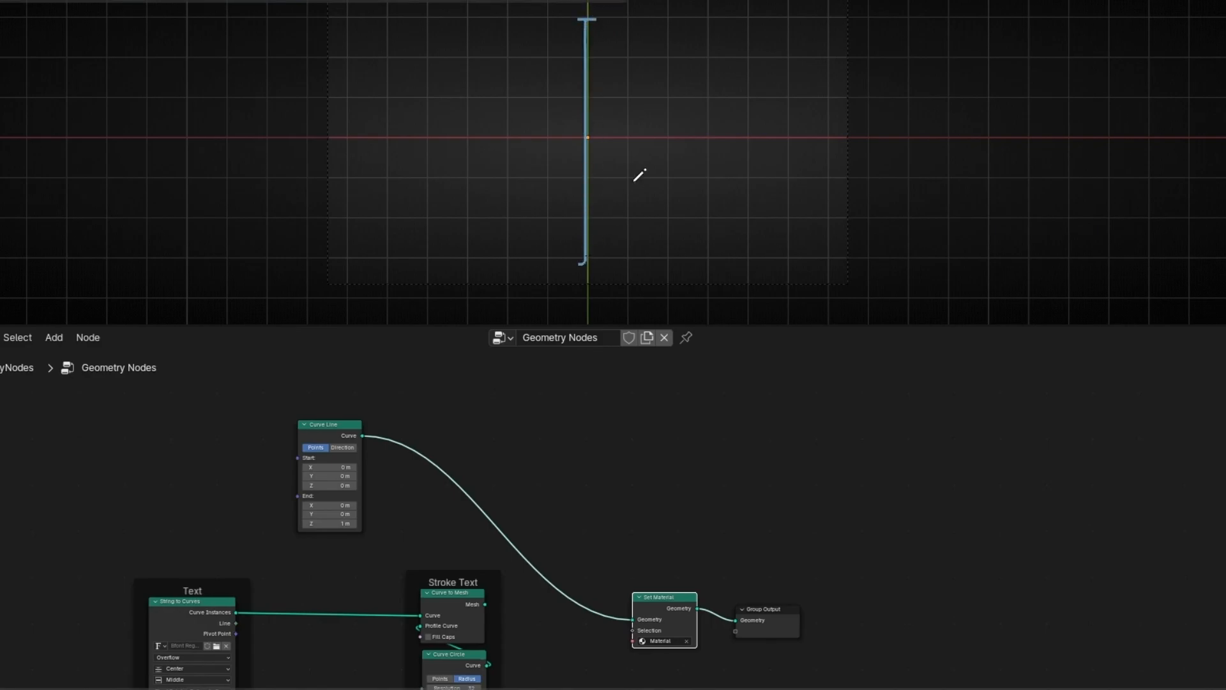
mouse_move(626, 181)
mouse_down()
mouse_move(641, 193)
mouse_move(629, 214)
mouse_up()
click(607, 229)
click(599, 37)
mouse_move(655, 121)
ctrl+mouse_down()
mouse_move(497, 208)
mouse_move(546, 185)
ctrl+mouse_up()
Set the Y coordinate of the Curve Line's start point to 3 m.
scroll(330, 532, up, 5)
scroll(329, 531, up, 2)
middle_drag(366, 527, 660, 528)
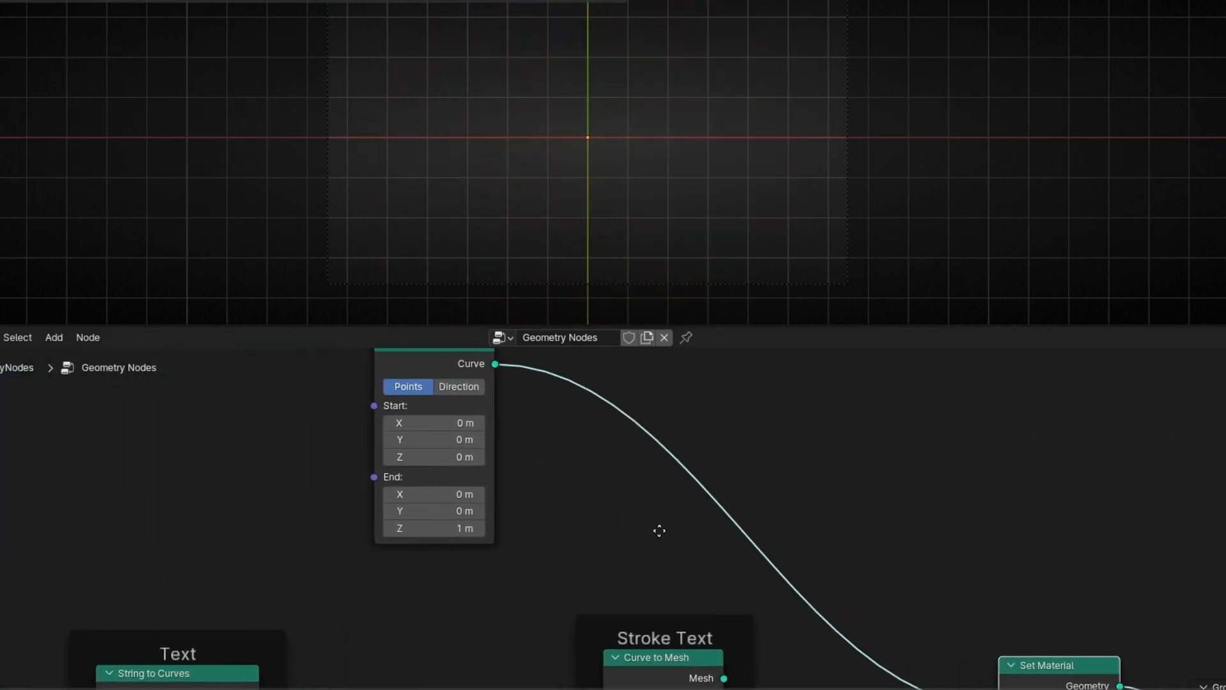
scroll(606, 510, up, 3)
middle_drag(509, 460, 551, 522)
click(453, 479)
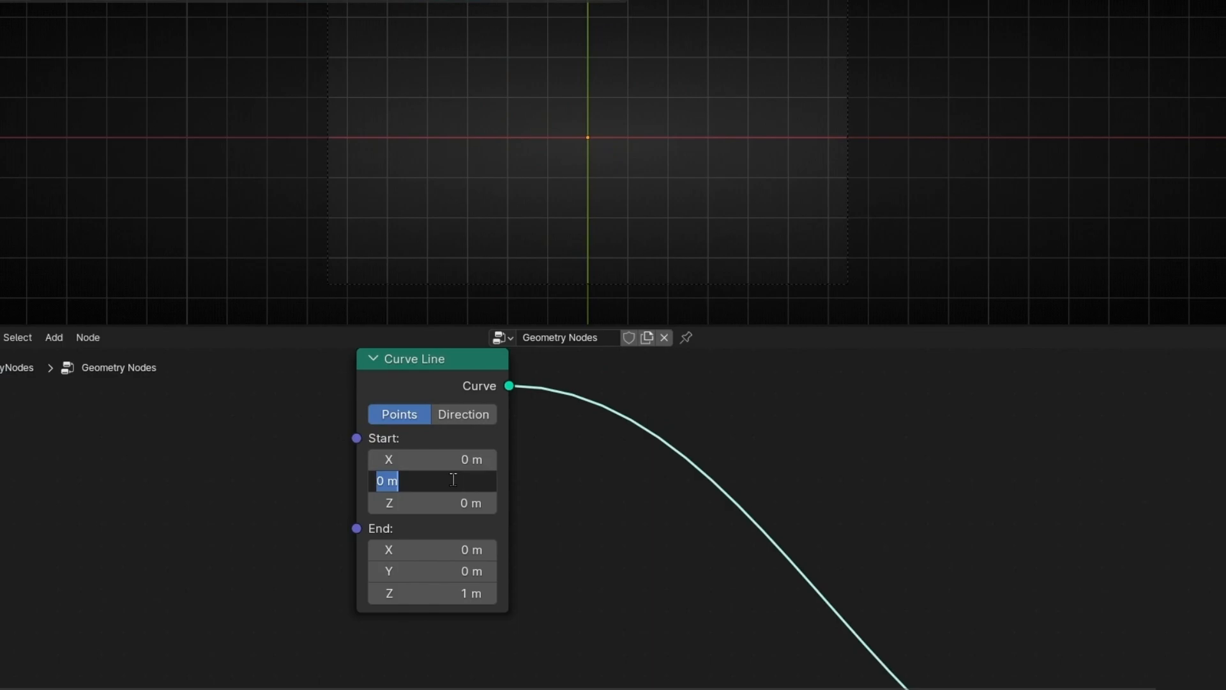
text(3)
key(Return)
Set the Curve Line's end point to Y -3 m and Z 0 m.
click(438, 569)
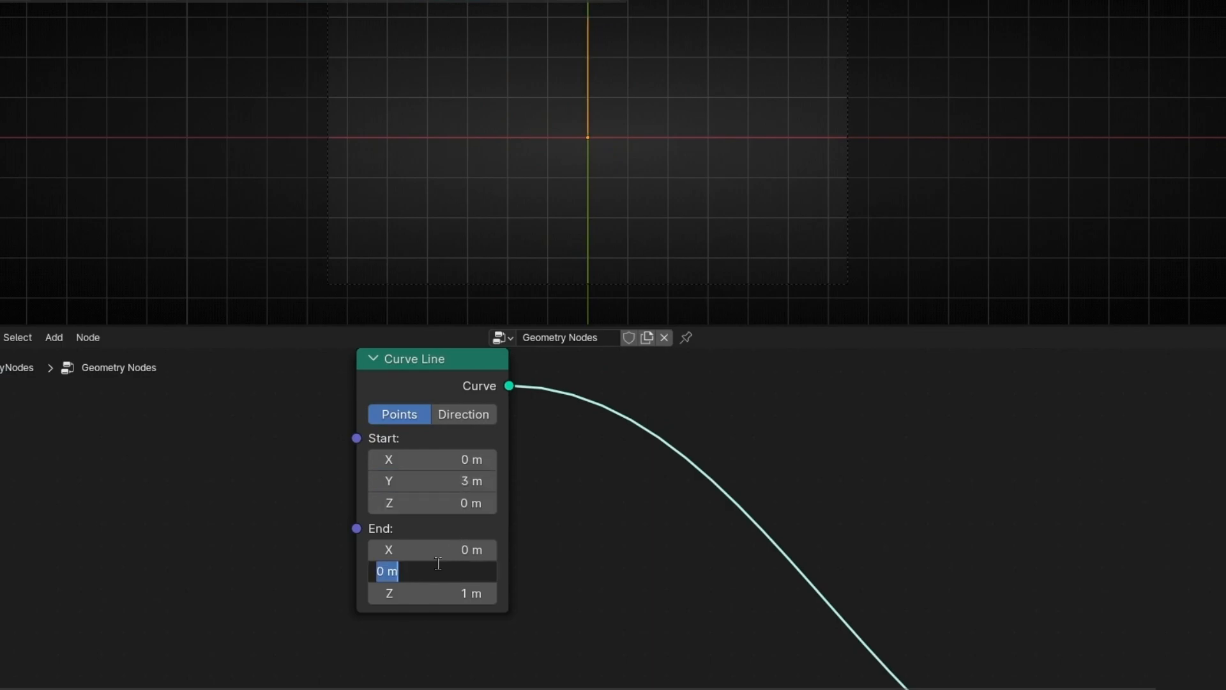
text(-3)
key(Return)
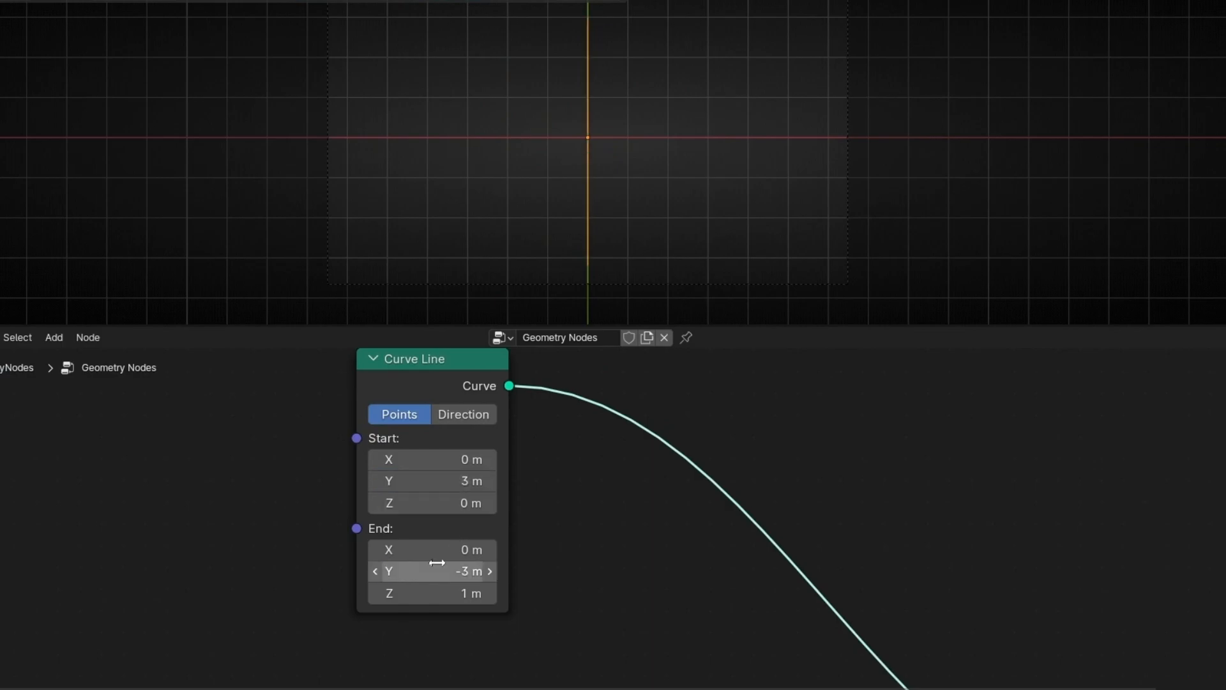
click(418, 592)
text(0)
key(Return)
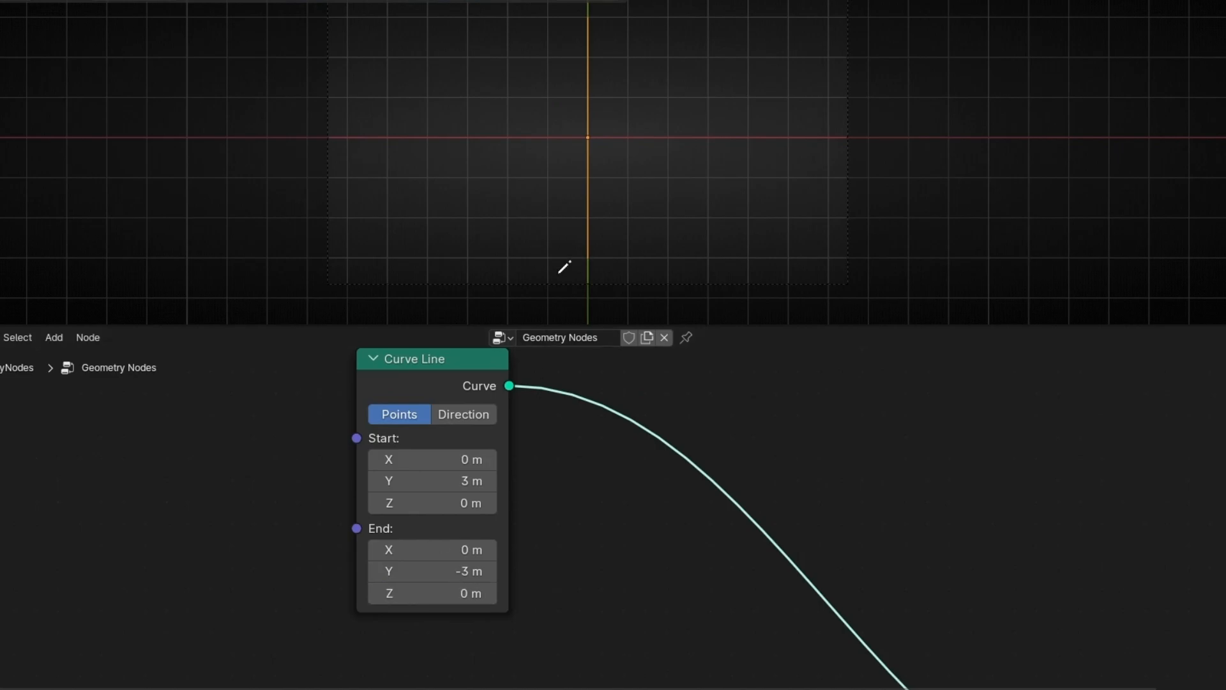
scroll(609, 189, down, 2)
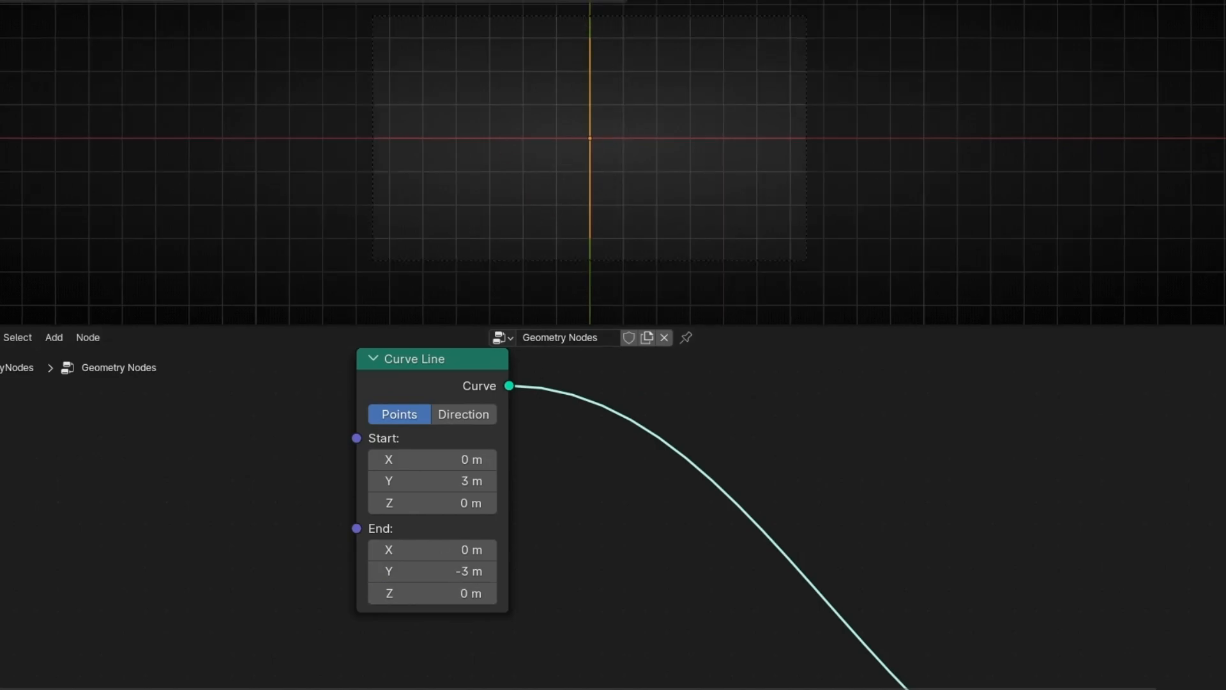
Insert an Instance on Points node between Curve Line and Set Material, using the Curve to Mesh output as its instance.
middle_drag(648, 550, 529, 546)
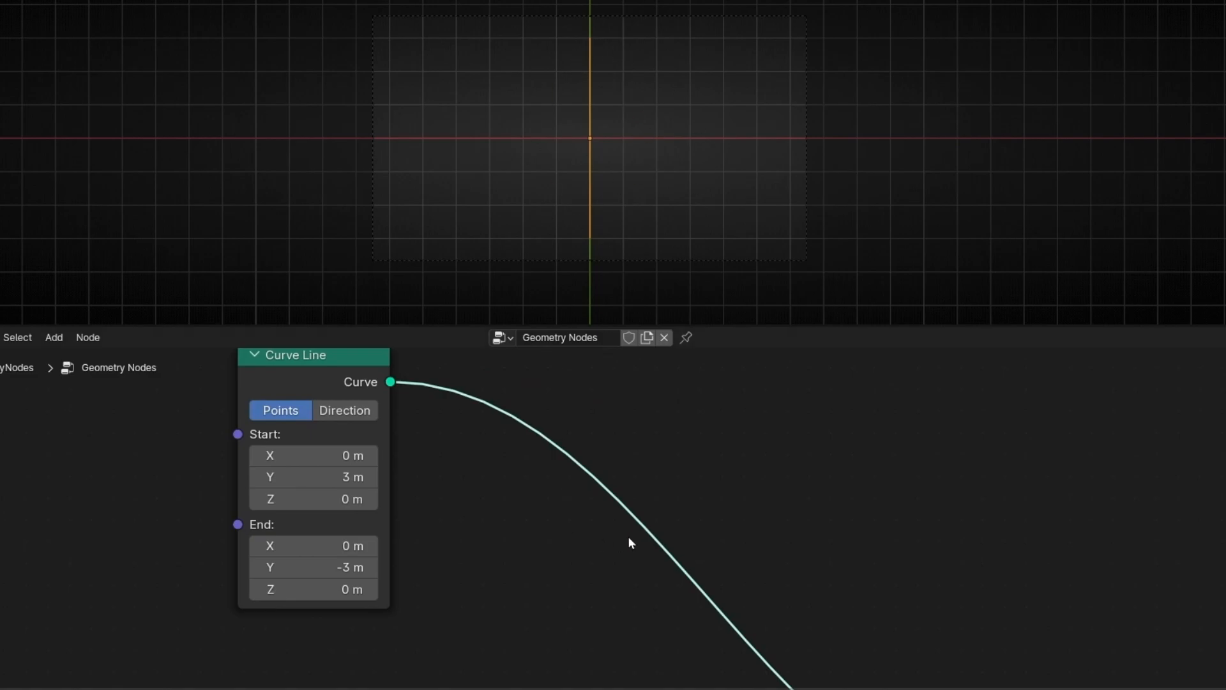
scroll(631, 542, down, 3)
middle_drag(632, 509, 632, 467)
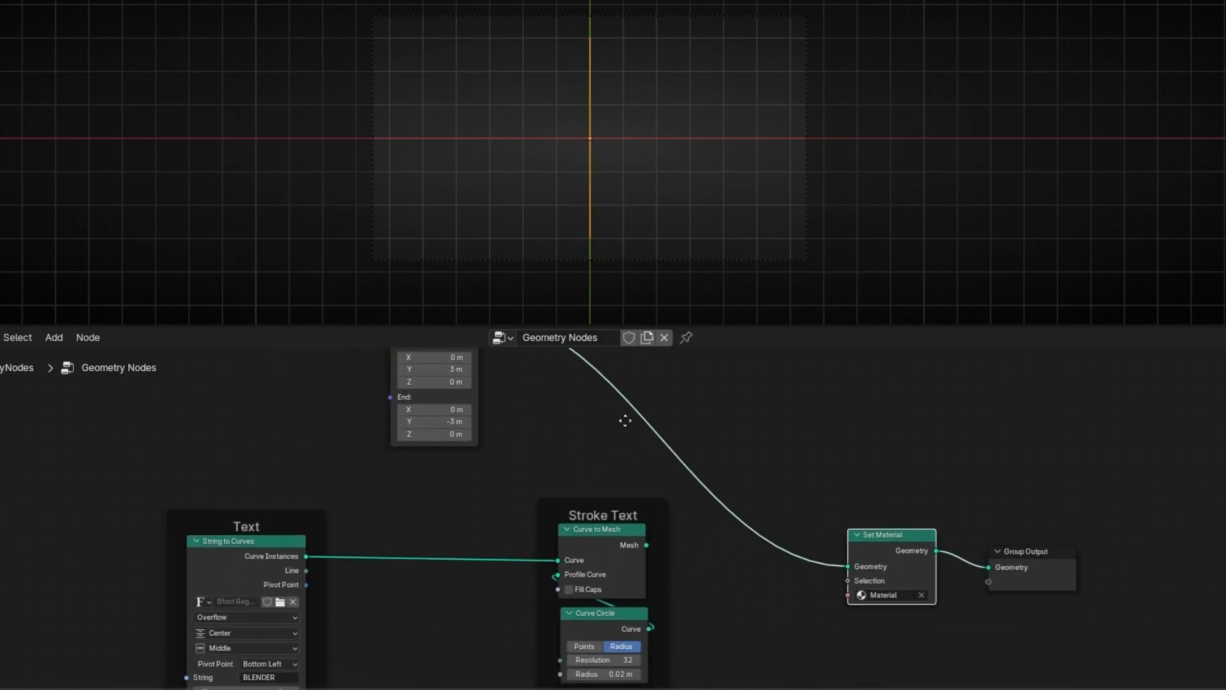
middle_drag(625, 420, 549, 472)
key(shift+a)
text(ins)
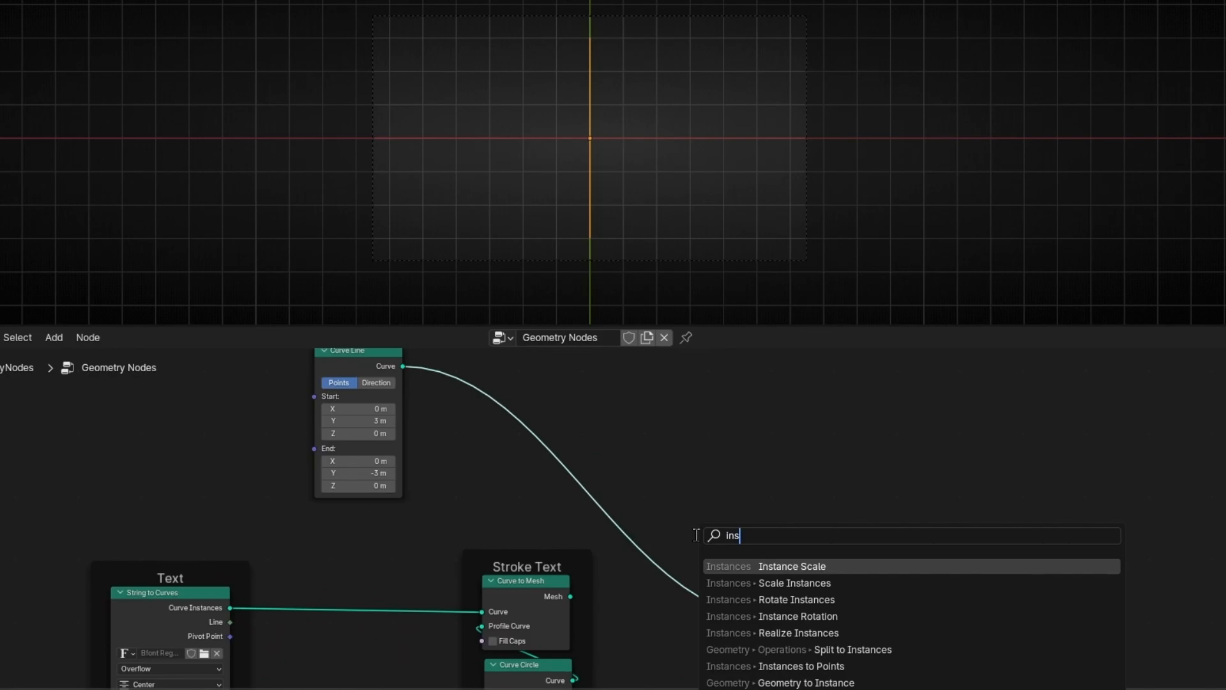
text(tance o)
key(Return)
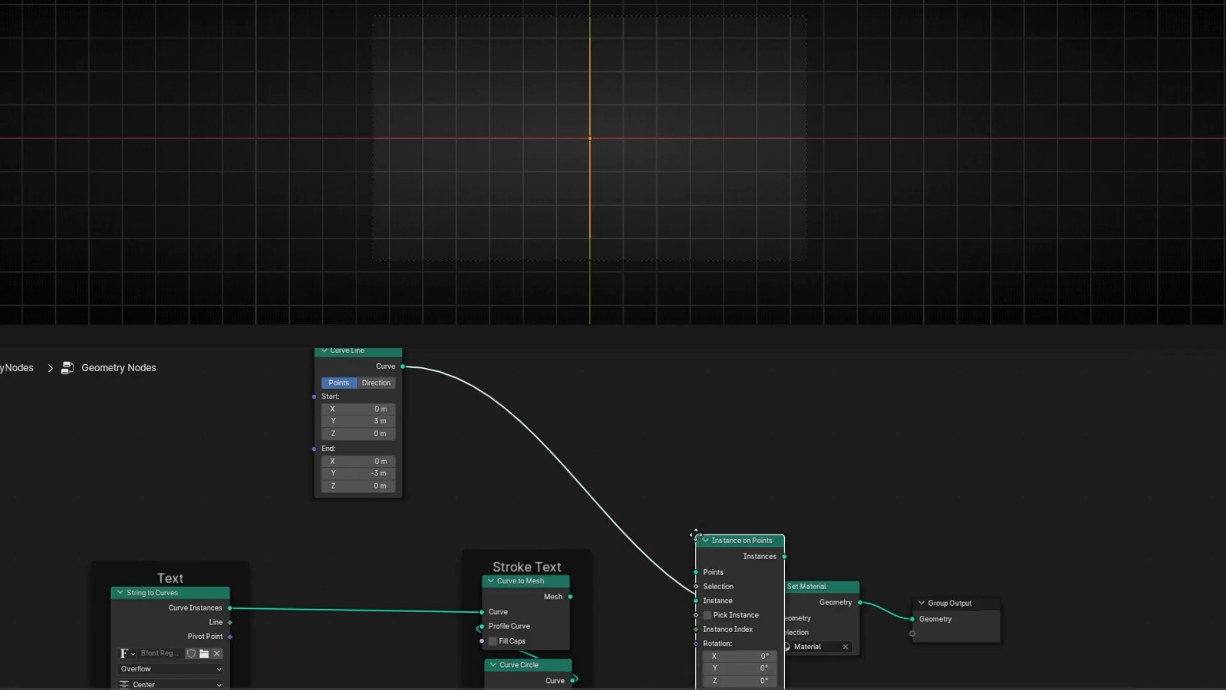
click(634, 451)
drag(703, 504, 715, 439)
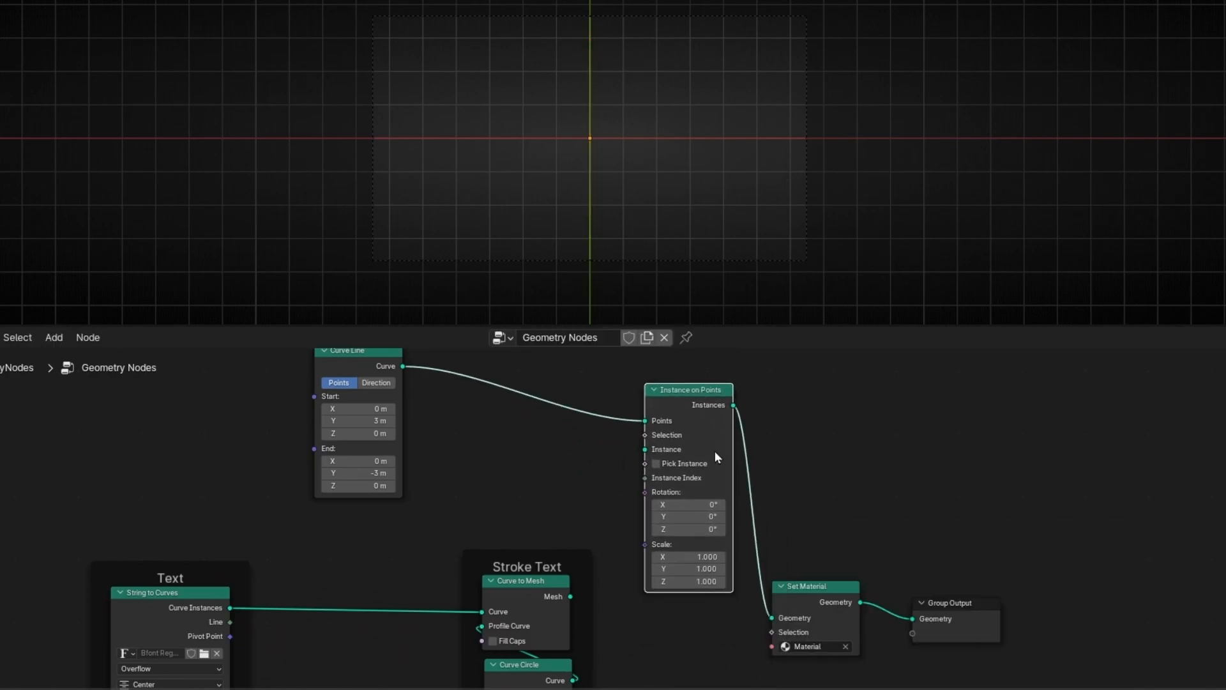
scroll(641, 488, up, 3)
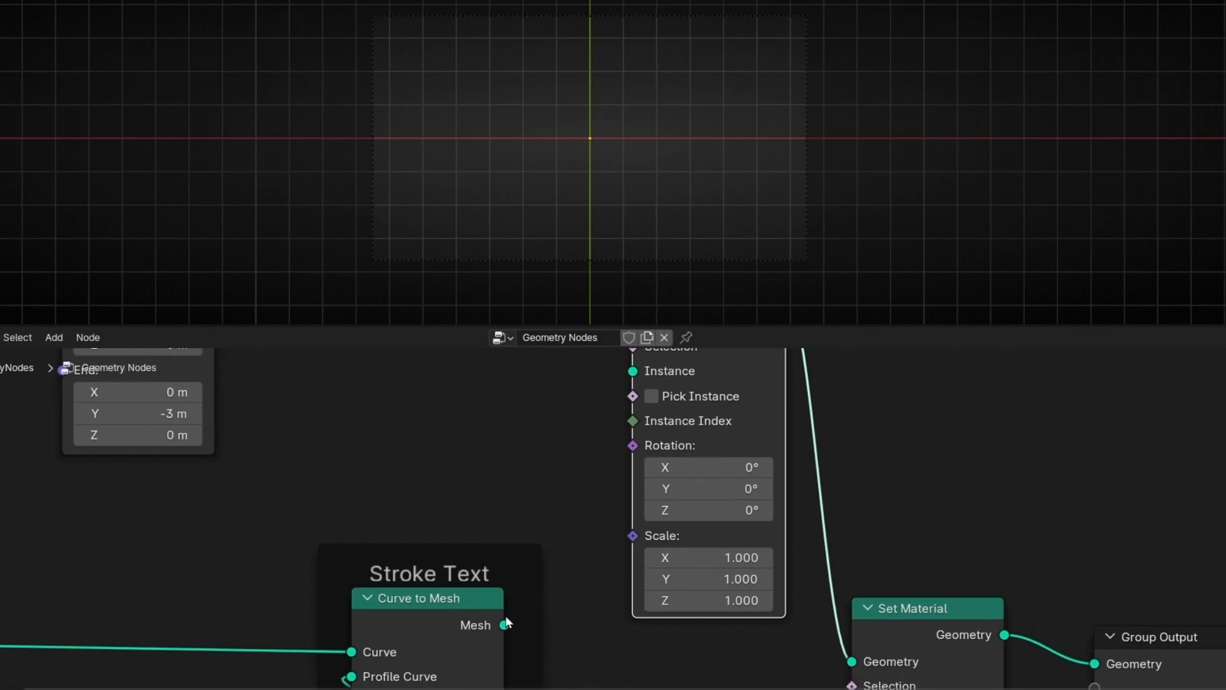
drag(504, 625, 633, 438)
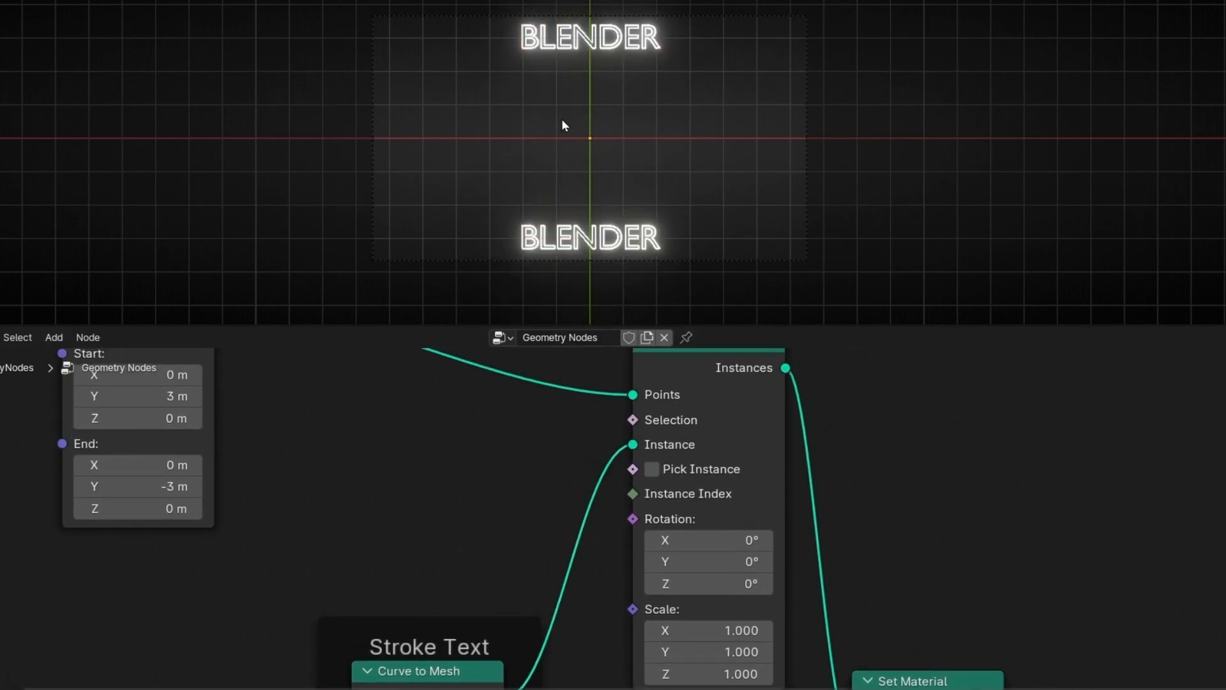
Insert a Resample Curve node between Curve Line and Instance on Points and set its count to 8.
middle_drag(337, 455, 382, 596)
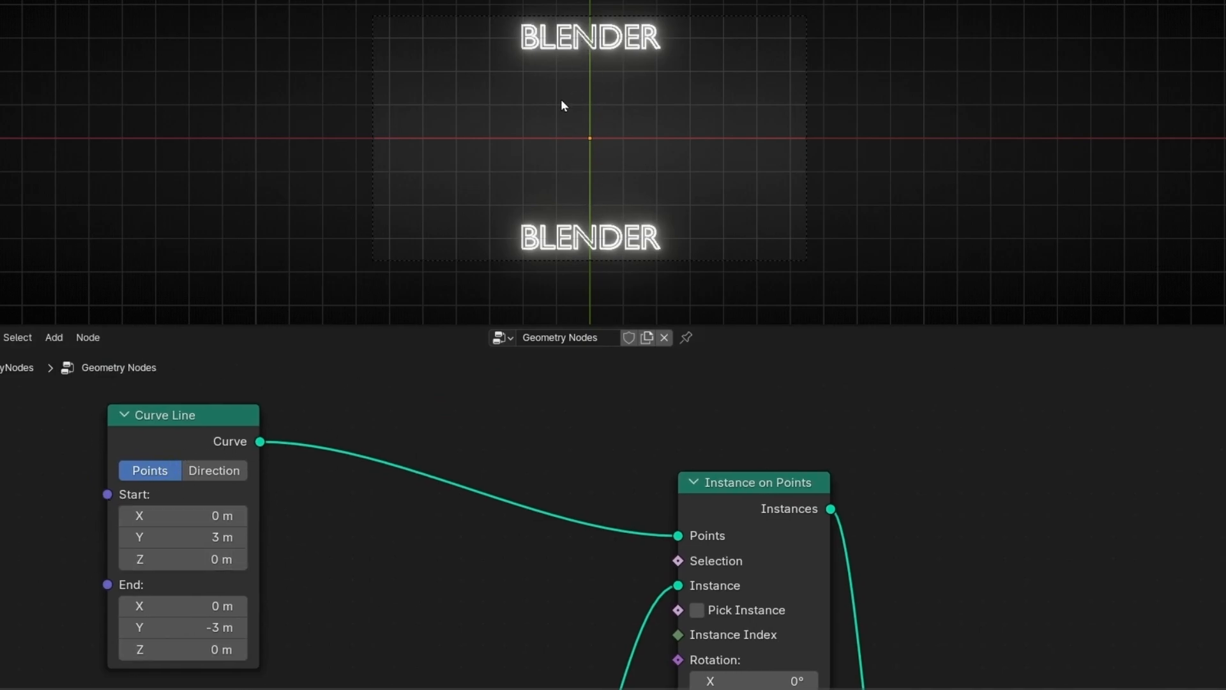
key(shift+a)
text(resa)
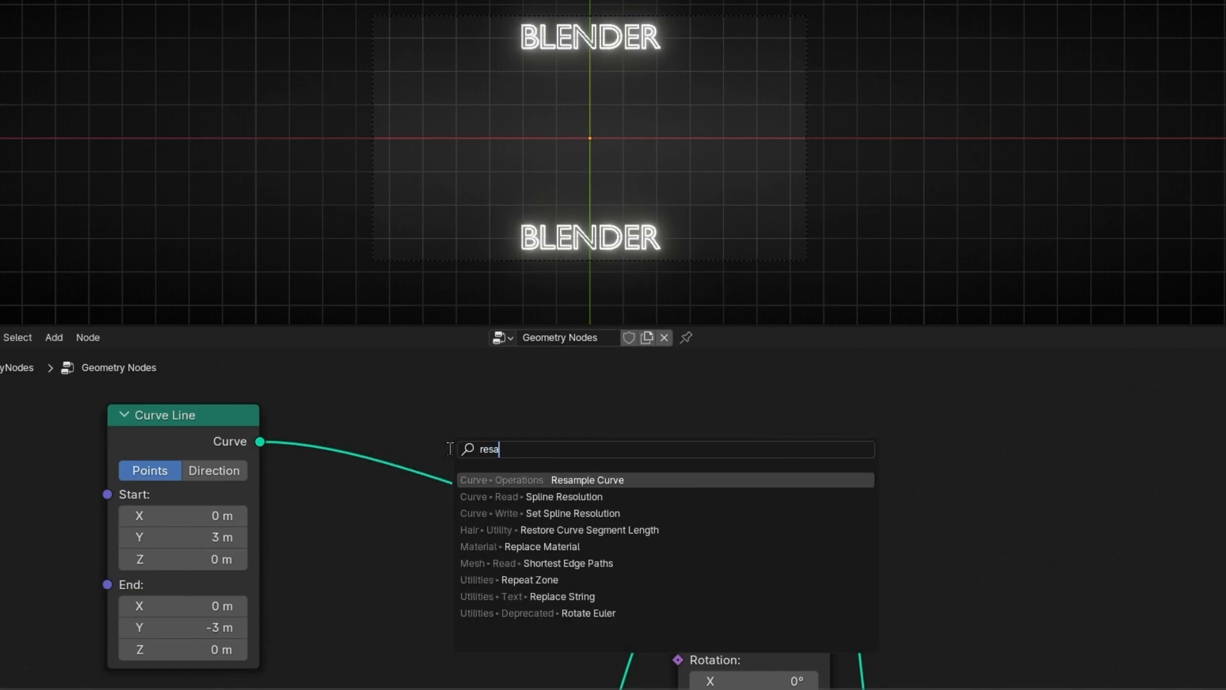
click(530, 479)
click(450, 526)
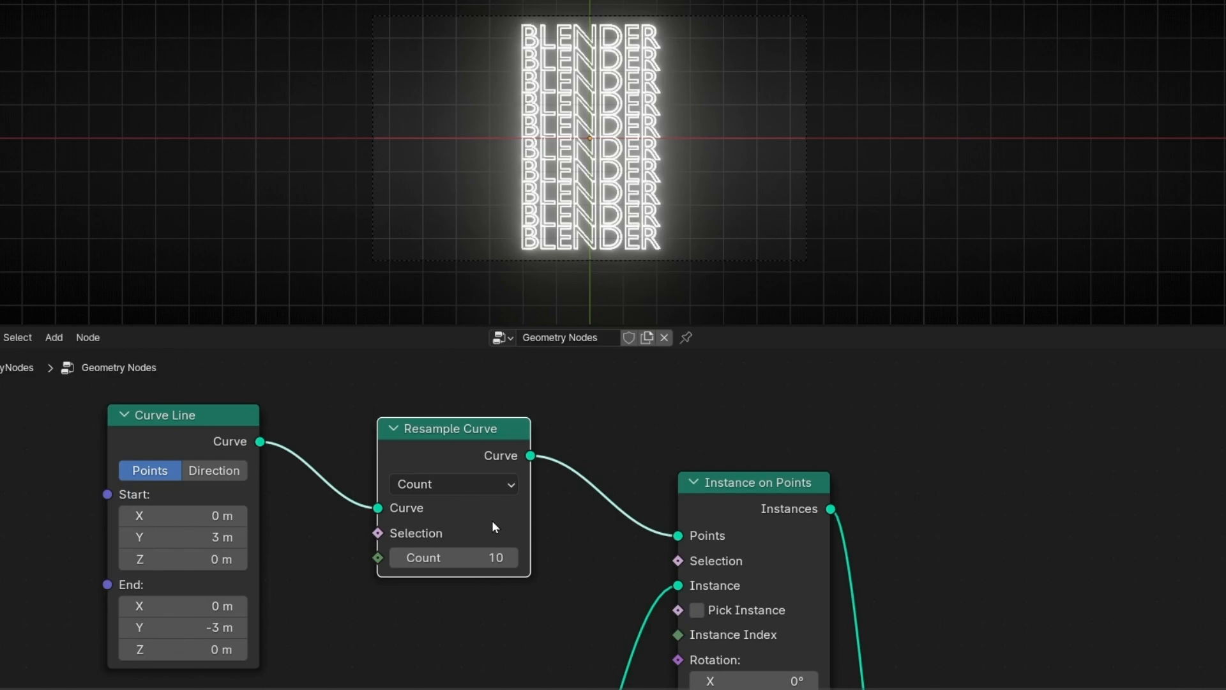
click(397, 557)
click(397, 557)
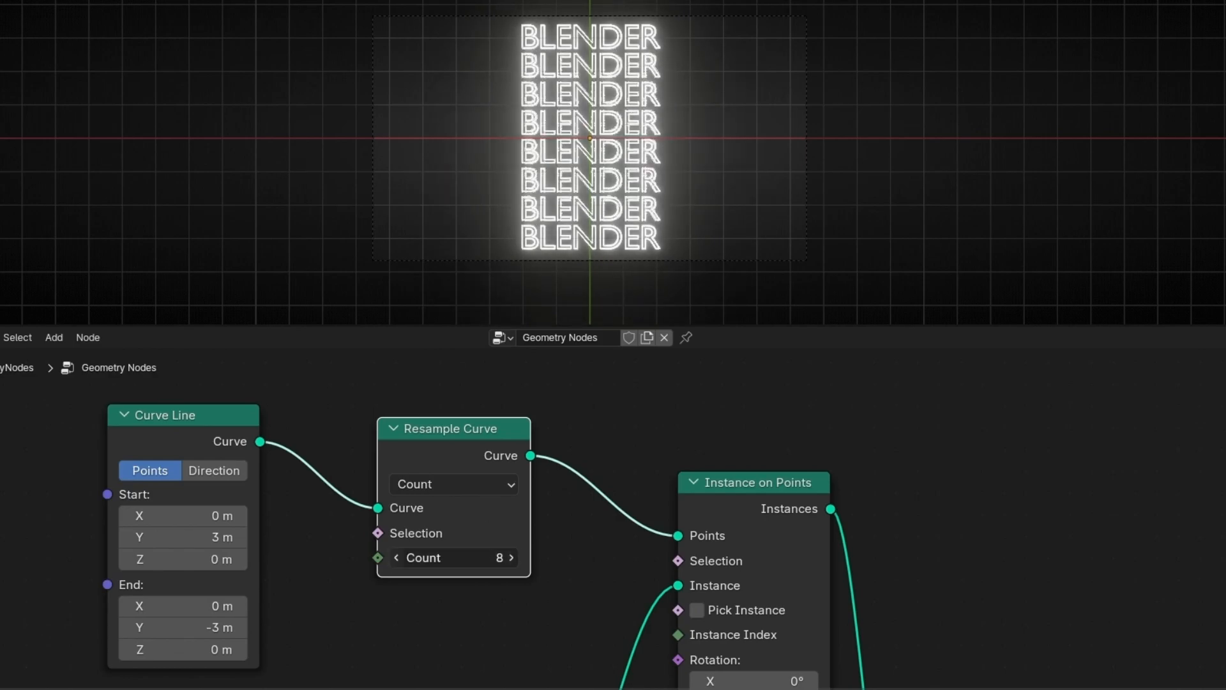
Set the Resample Curve node's count to 5.
click(397, 557)
click(397, 557)
click(397, 557)
click(397, 557)
click(398, 557)
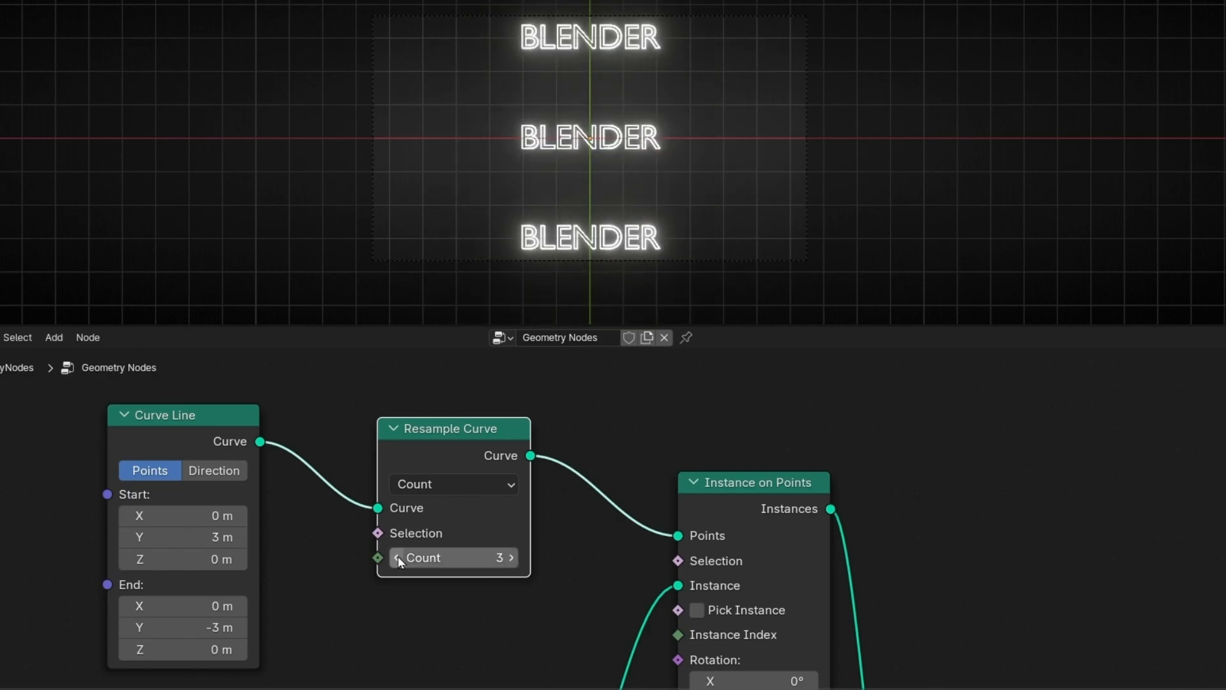
click(510, 557)
click(511, 557)
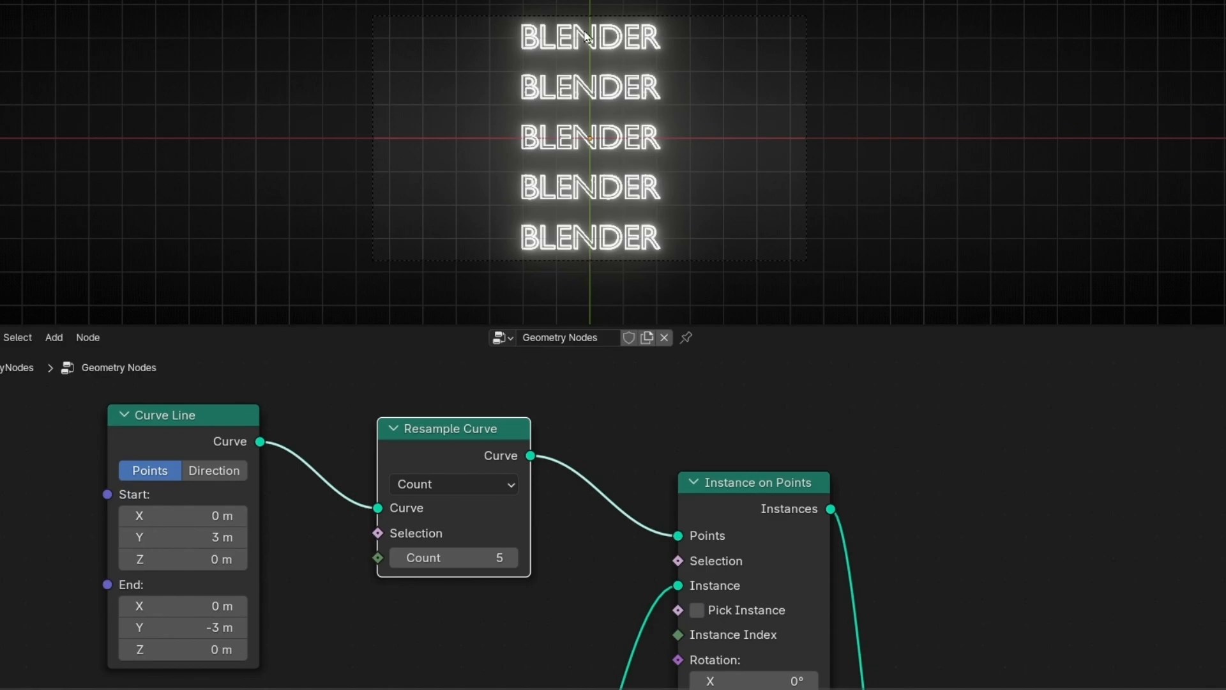
Set the text size in the String to Curves node to 1.6 m.
mouse_move(562, 629)
middle_down()
mouse_move(556, 638)
mouse_move(733, 657)
mouse_move(967, 547)
mouse_move(933, 539)
middle_up()
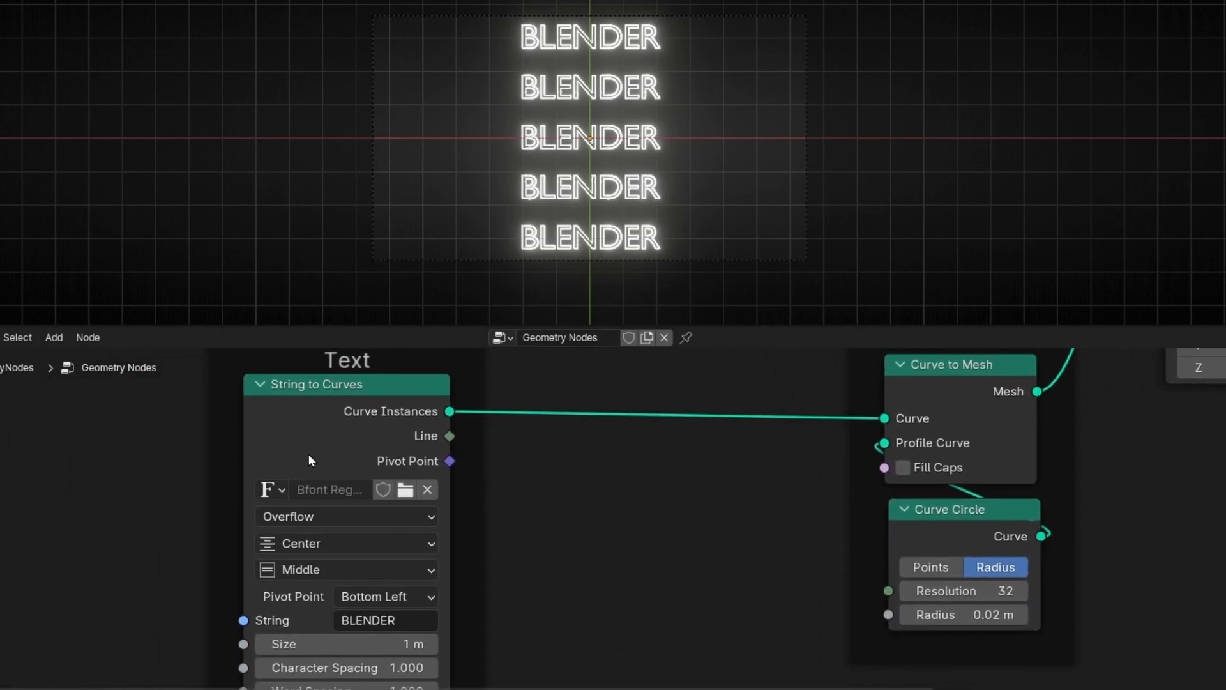
middle_drag(539, 608, 591, 555)
drag(319, 591, 759, 591)
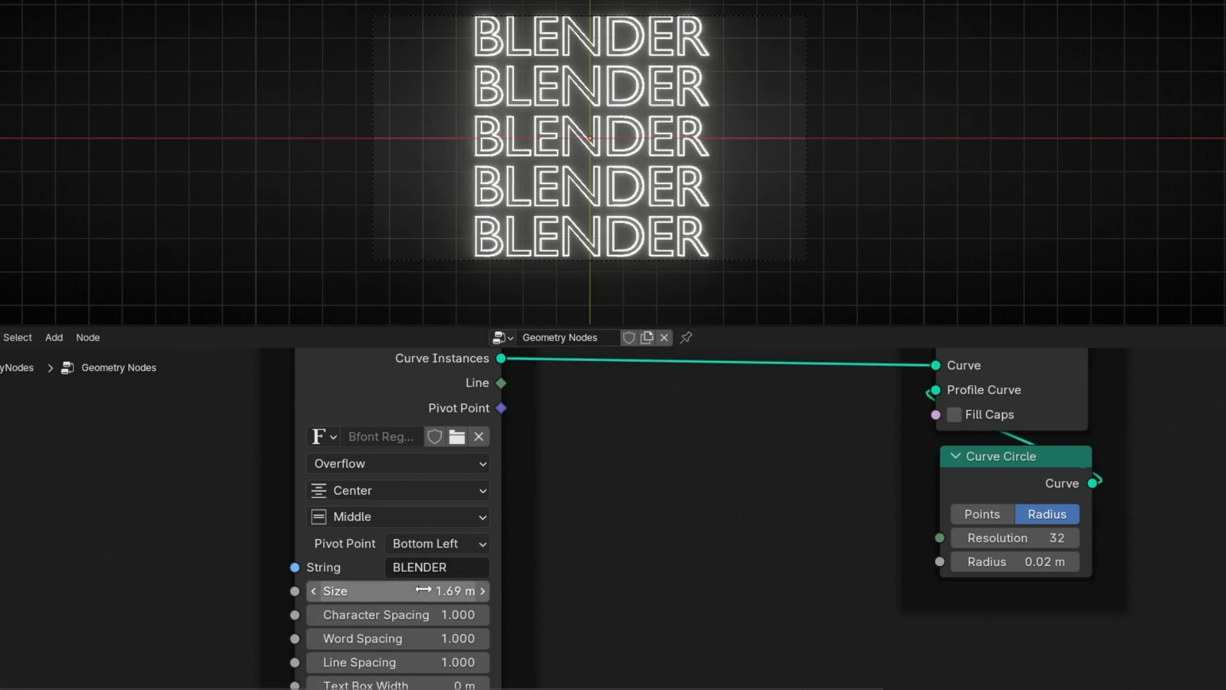
drag(423, 589, 411, 590)
Move the Group Output and Set Material nodes farther right to leave free space after Instance on Points.
middle_drag(801, 506, 501, 570)
scroll(504, 569, down, 2)
mouse_move(857, 504)
middle_down()
mouse_move(745, 531)
mouse_move(648, 606)
middle_up()
scroll(730, 568, down, 9)
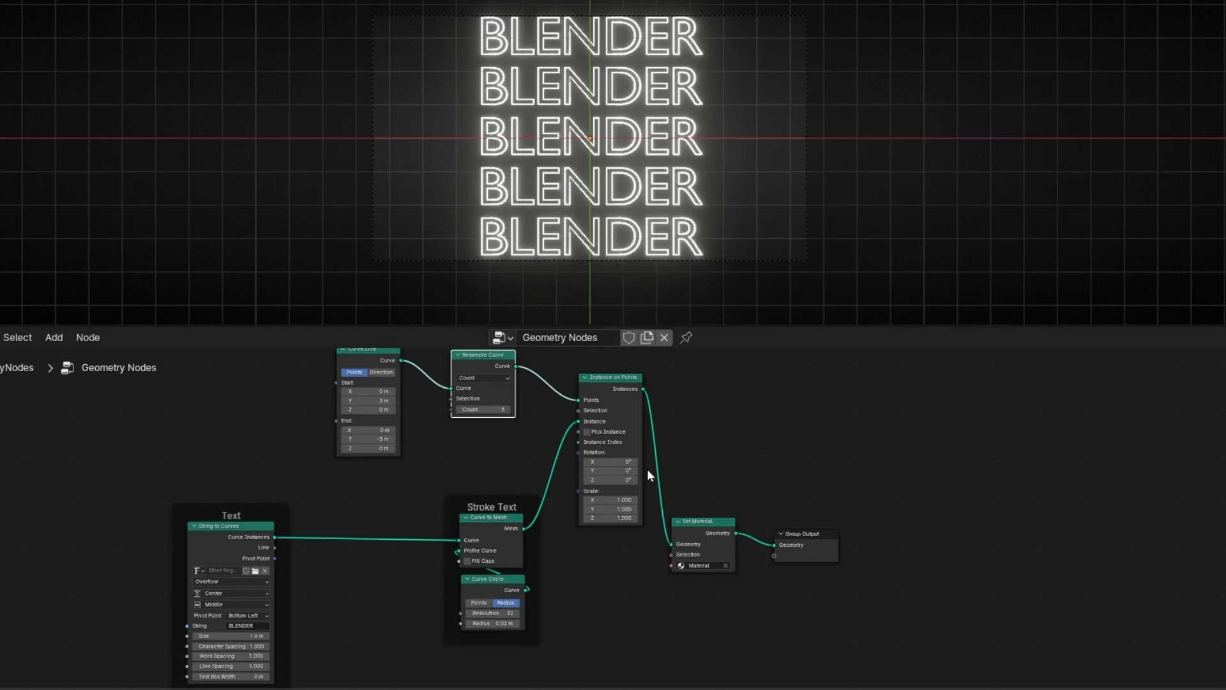
middle_drag(710, 496, 535, 478)
drag(629, 535, 896, 532)
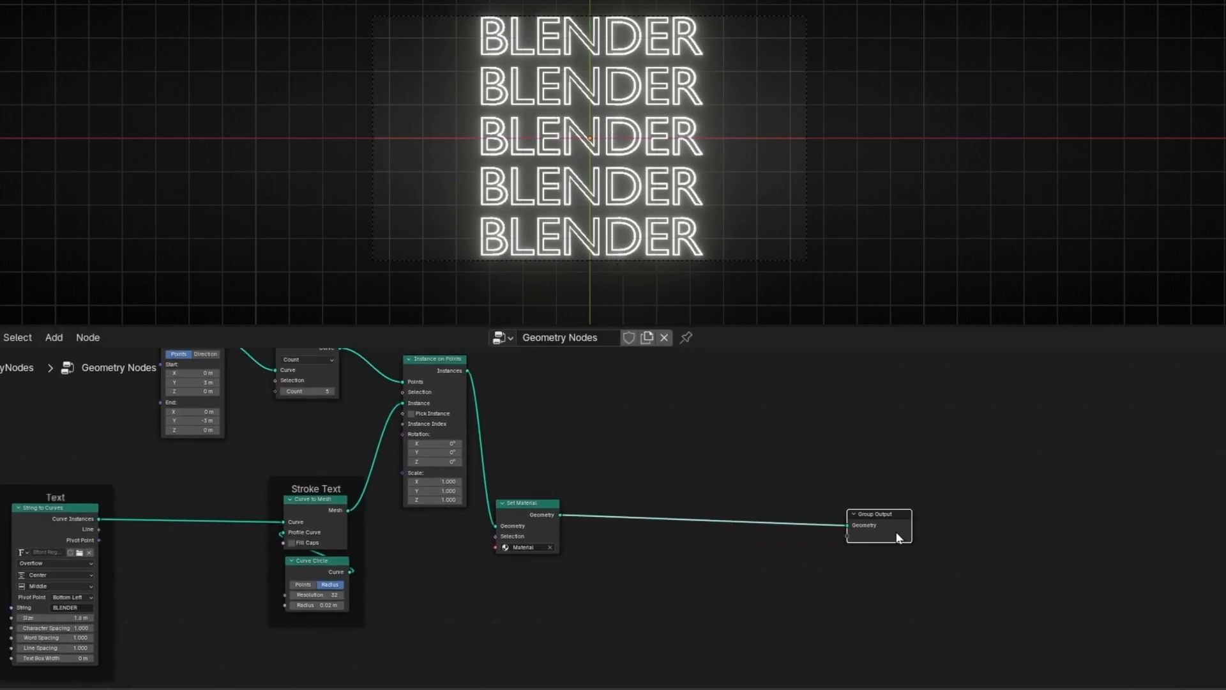
drag(546, 530, 746, 530)
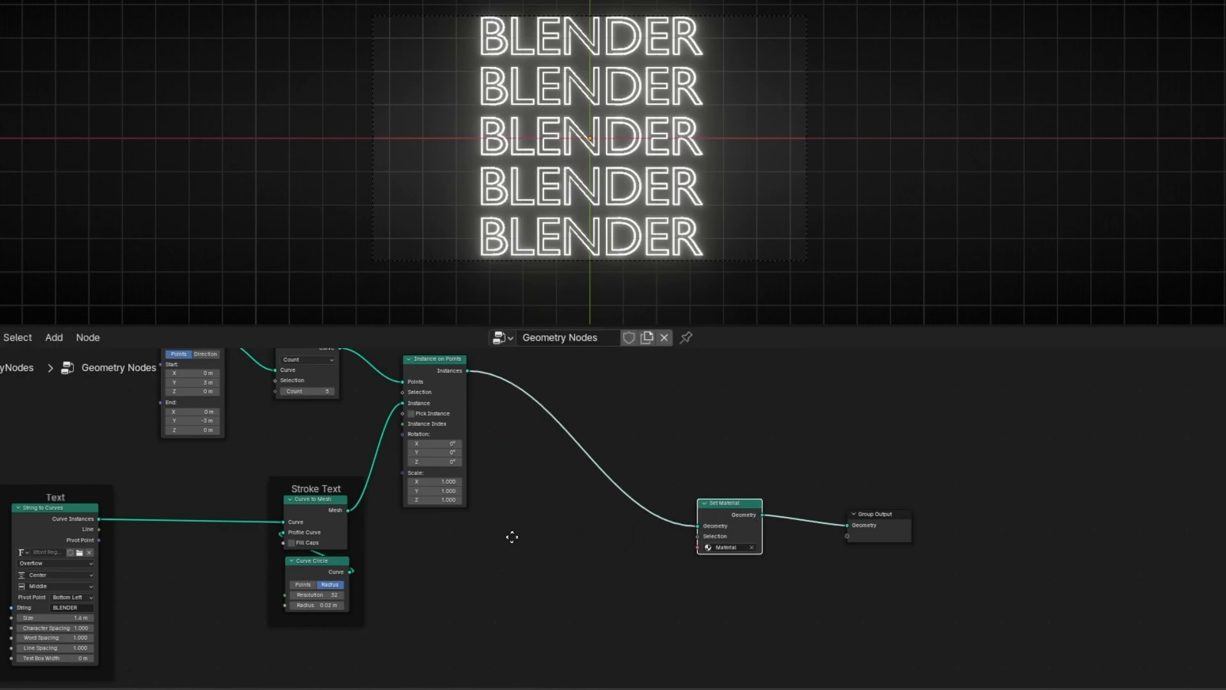
Add a Fill Curve node below the Stroke Text frame, fed by the Curve Instances output of String to Curves.
middle_drag(509, 537, 666, 541)
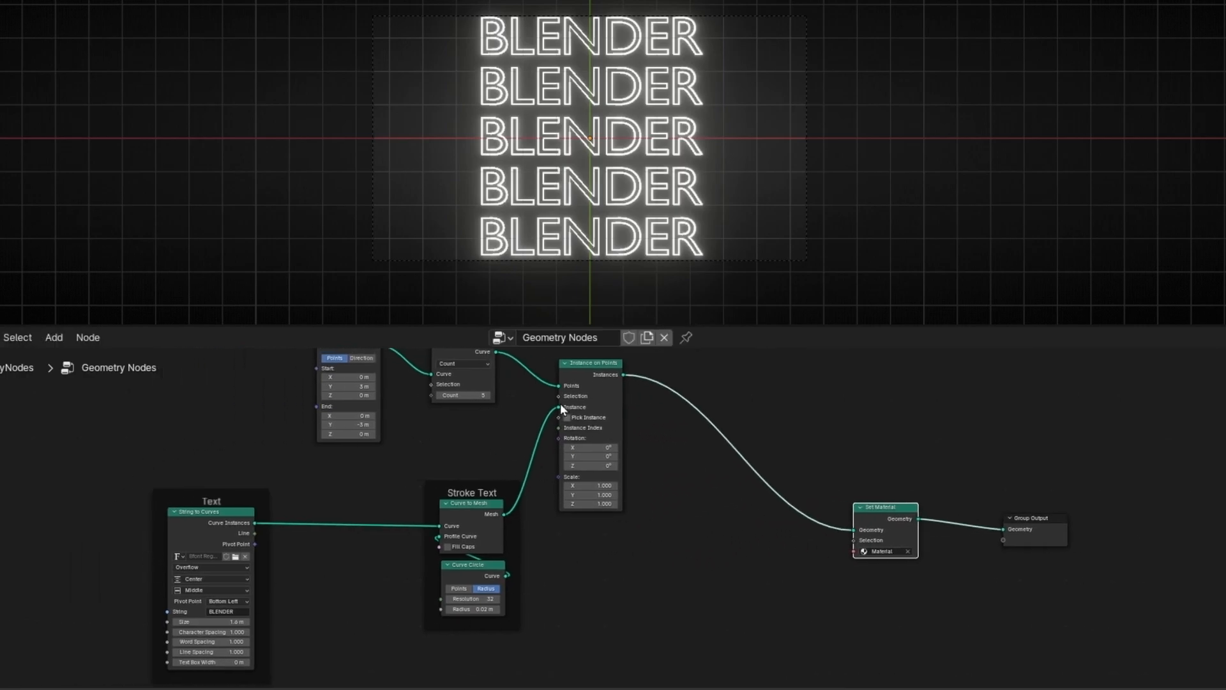
scroll(230, 467, up, 2)
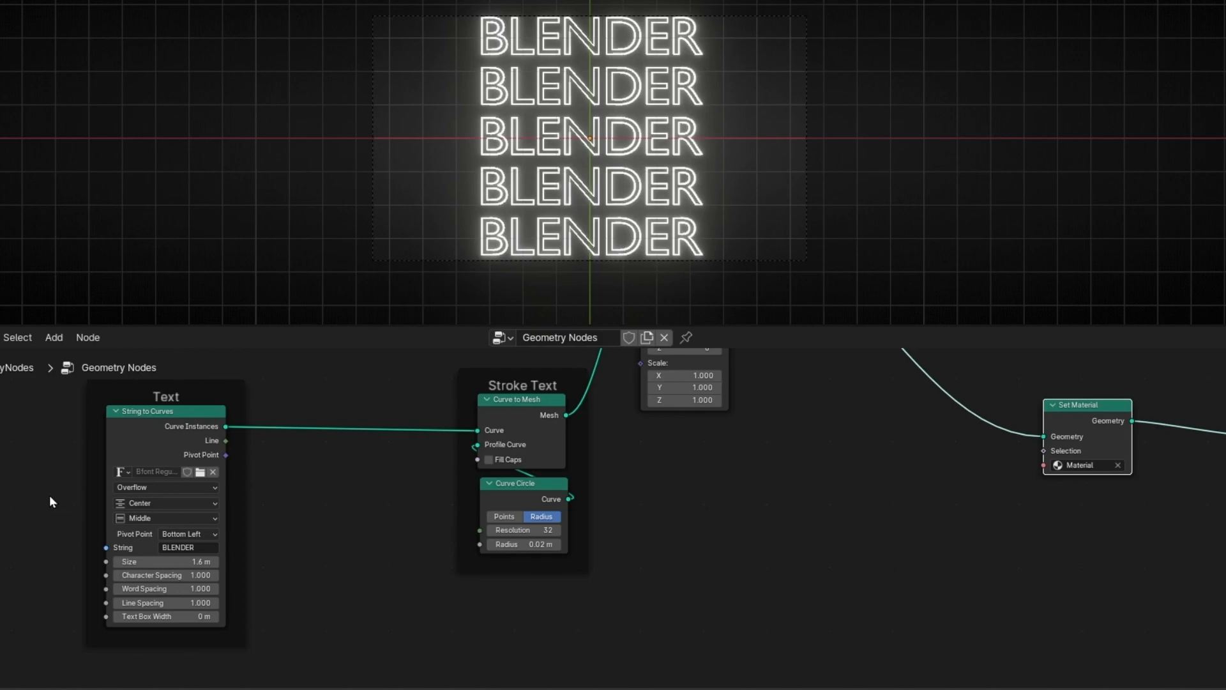
middle_drag(286, 547, 407, 571)
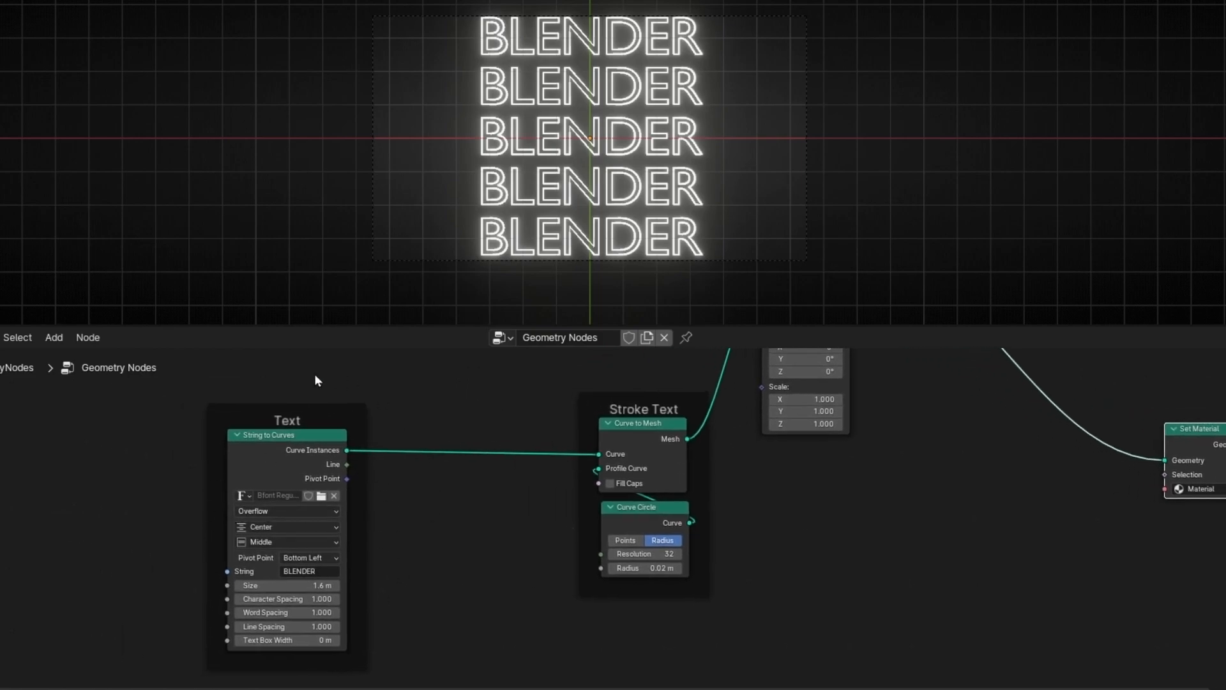
scroll(492, 610, down, 3)
middle_drag(492, 610, 526, 543)
scroll(536, 618, up, 6)
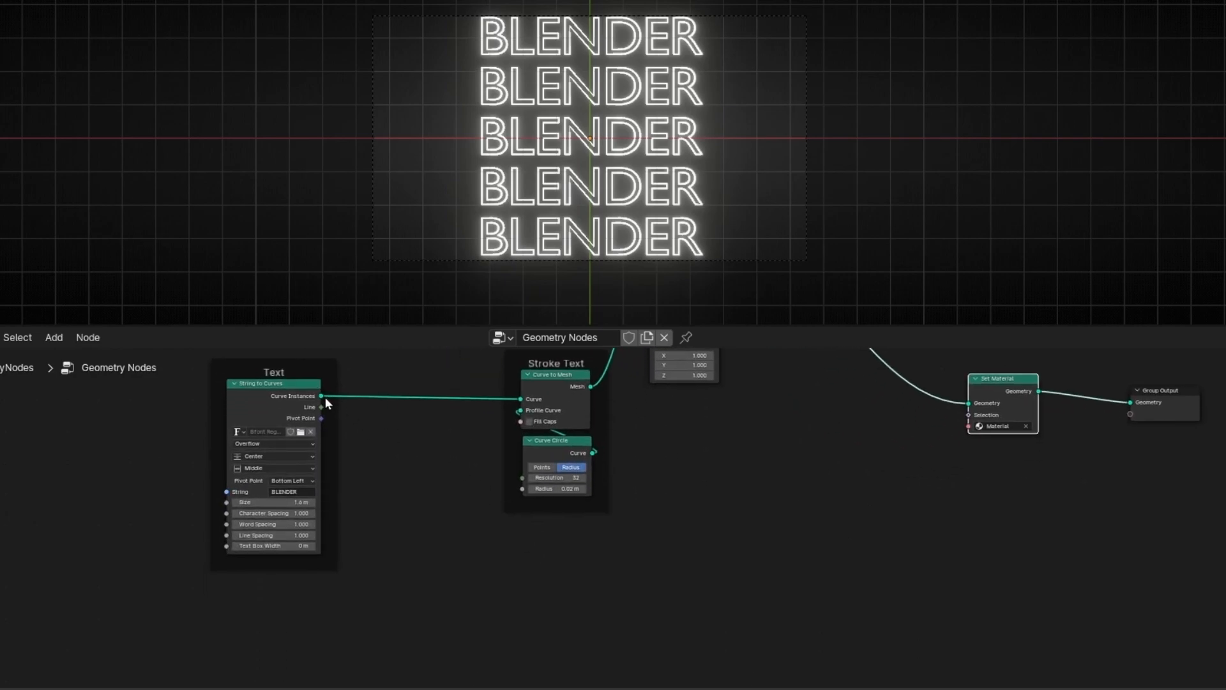
drag(322, 396, 568, 606)
text(fl)
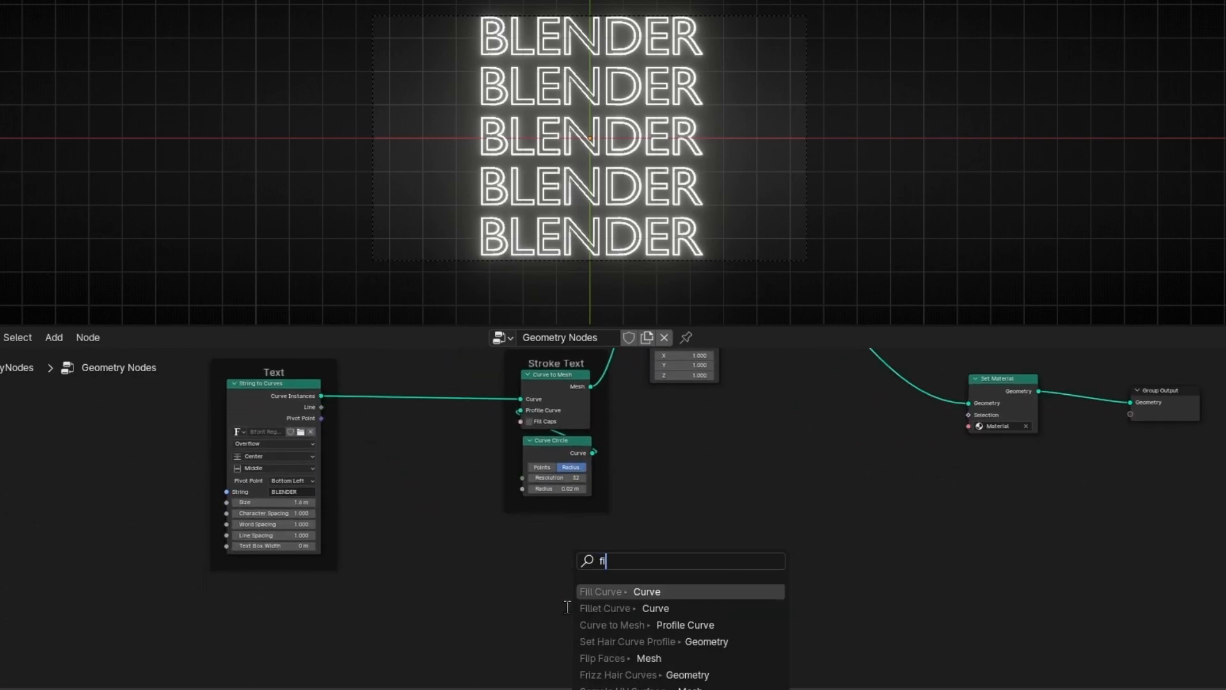
text(ill)
key(Return)
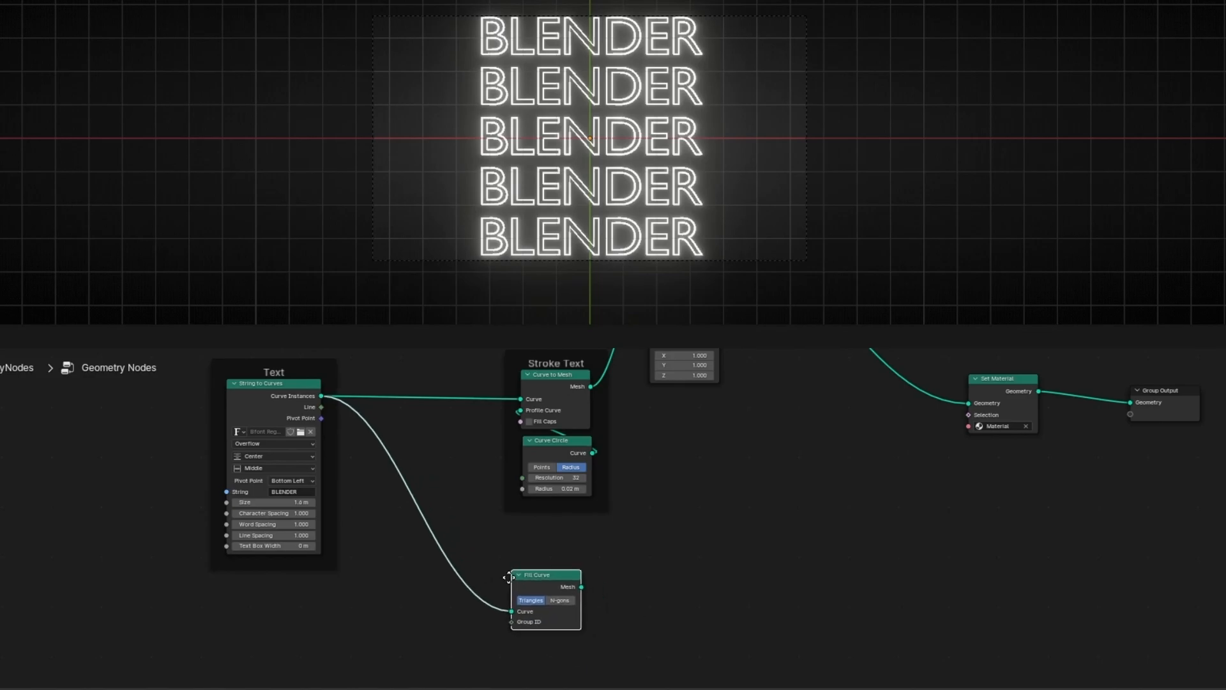
click(508, 578)
Duplicate the Instance on Points node beside Fill Curve and connect the Fill Curve mesh to its Instance input.
middle_drag(710, 546, 603, 595)
scroll(633, 578, down, 2)
key(ctrl+space)
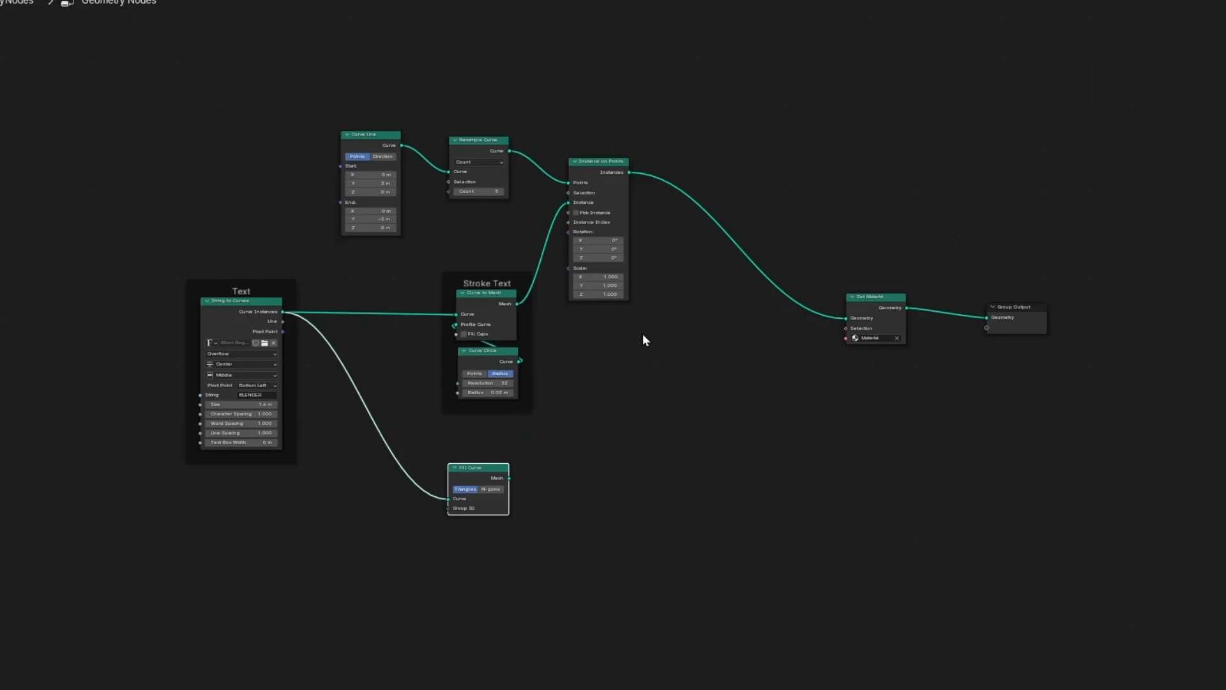
scroll(642, 335, up, 6)
click(619, 104)
key(shift+d)
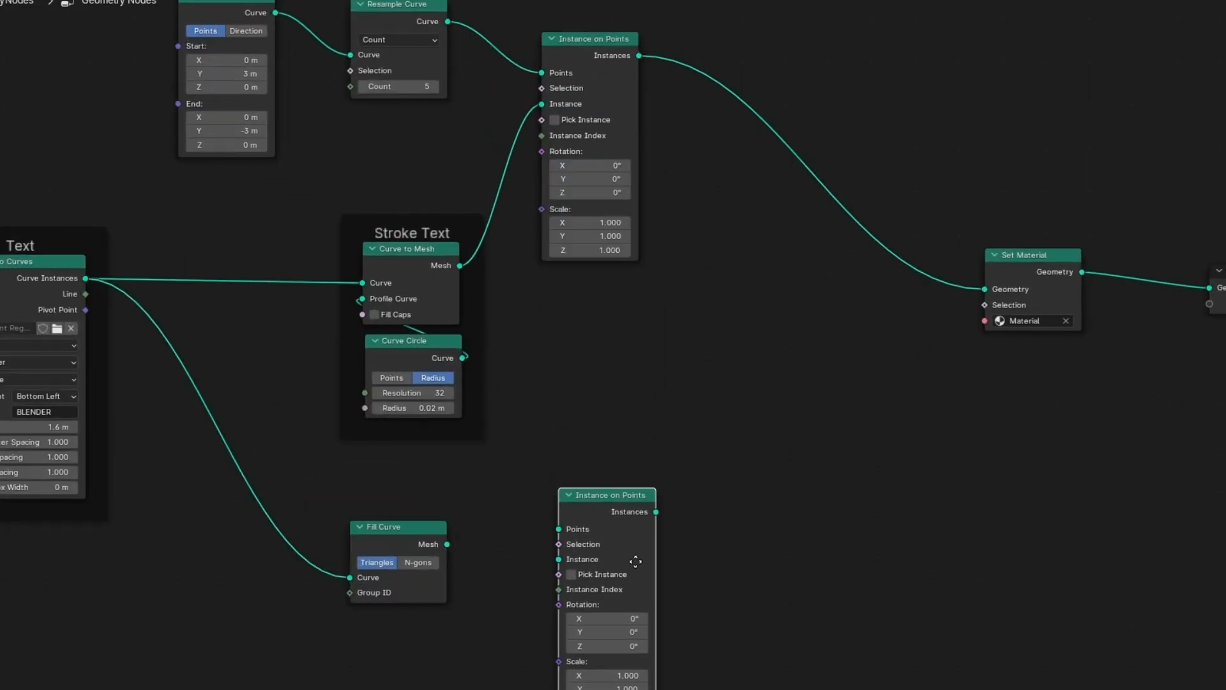
click(622, 499)
drag(447, 544, 542, 508)
scroll(591, 384, down, 1)
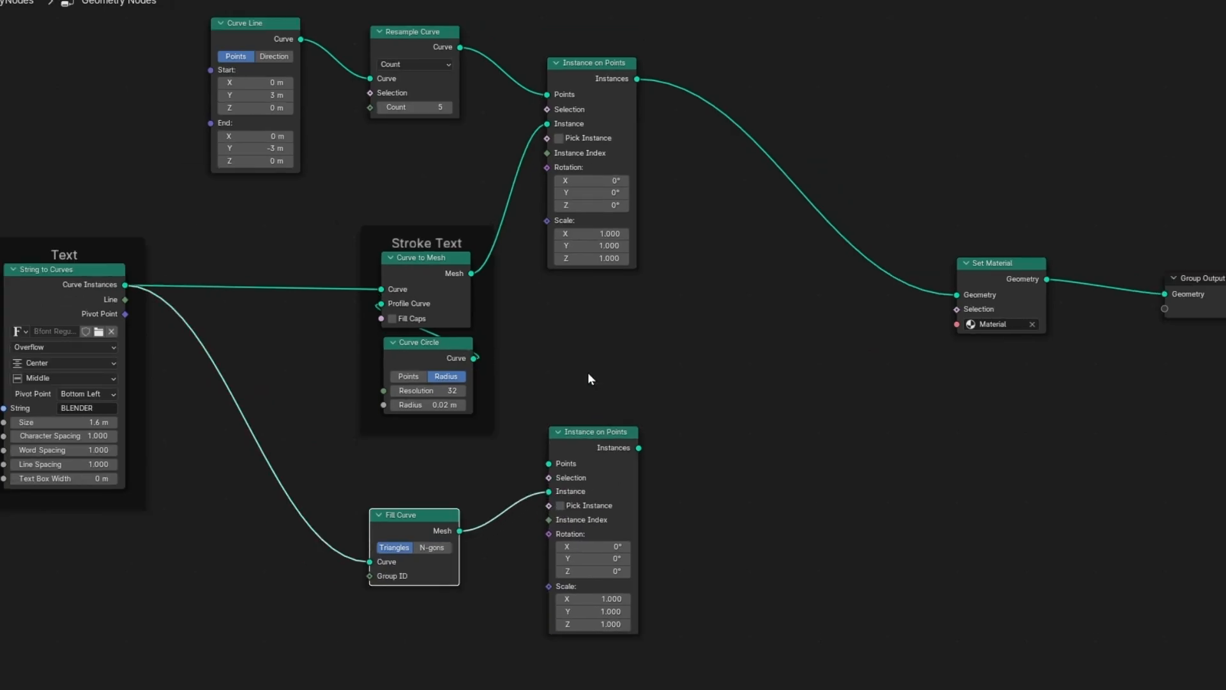
Rearrange the nodes so the Stroke Text frame sits above and Curve Line and Resample Curve sit between the two branches.
mouse_move(439, 155)
middle_down()
mouse_move(449, 310)
mouse_move(466, 360)
middle_up()
drag(451, 437, 430, 83)
click(292, 253)
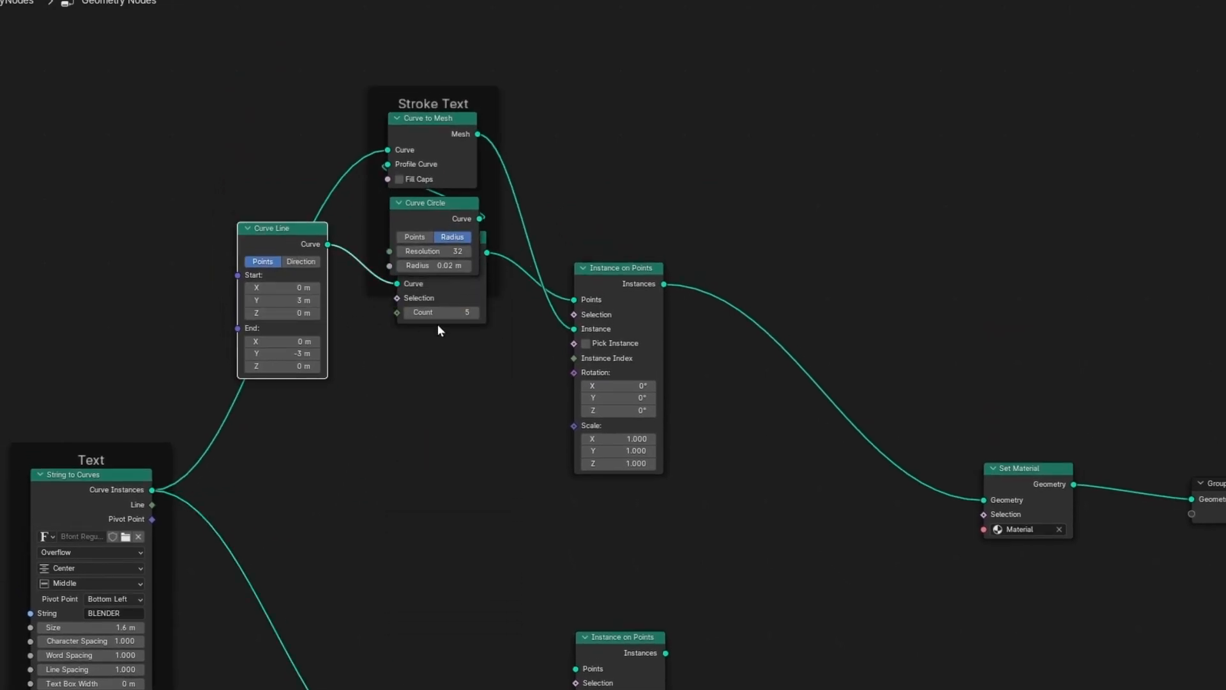
shift+click(453, 294)
drag(451, 289, 517, 530)
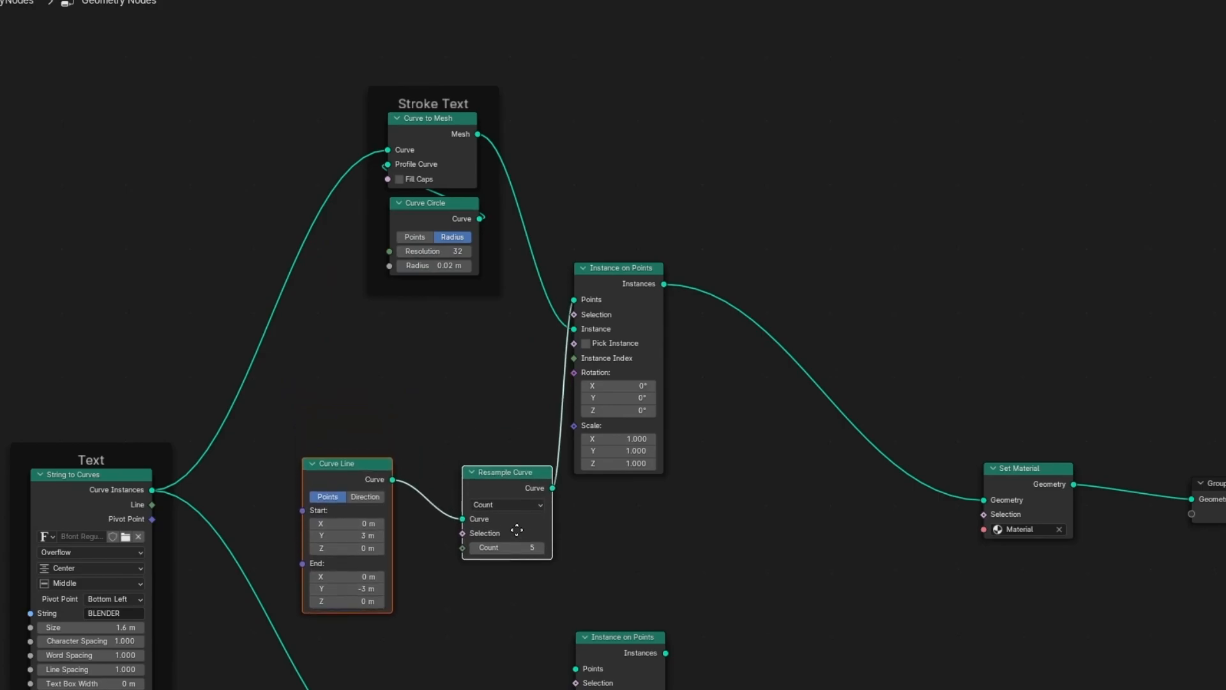
click(524, 578)
drag(500, 486, 466, 485)
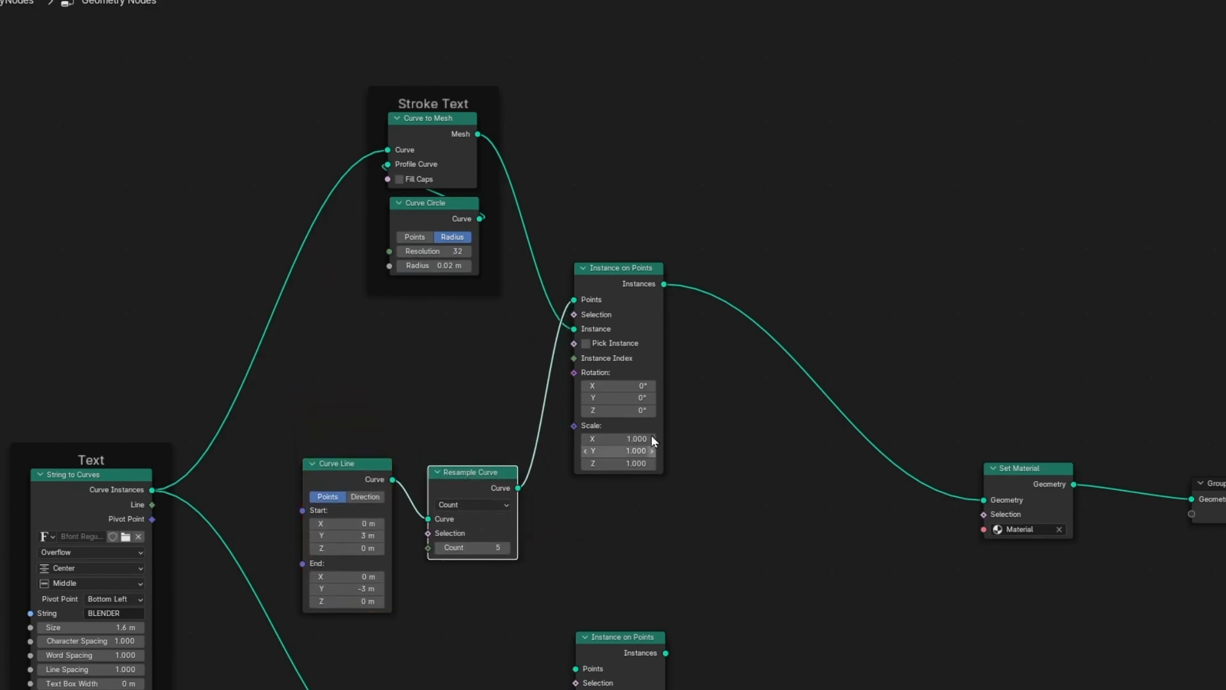
drag(620, 293, 627, 293)
shift+scroll(670, 489, down, 5)
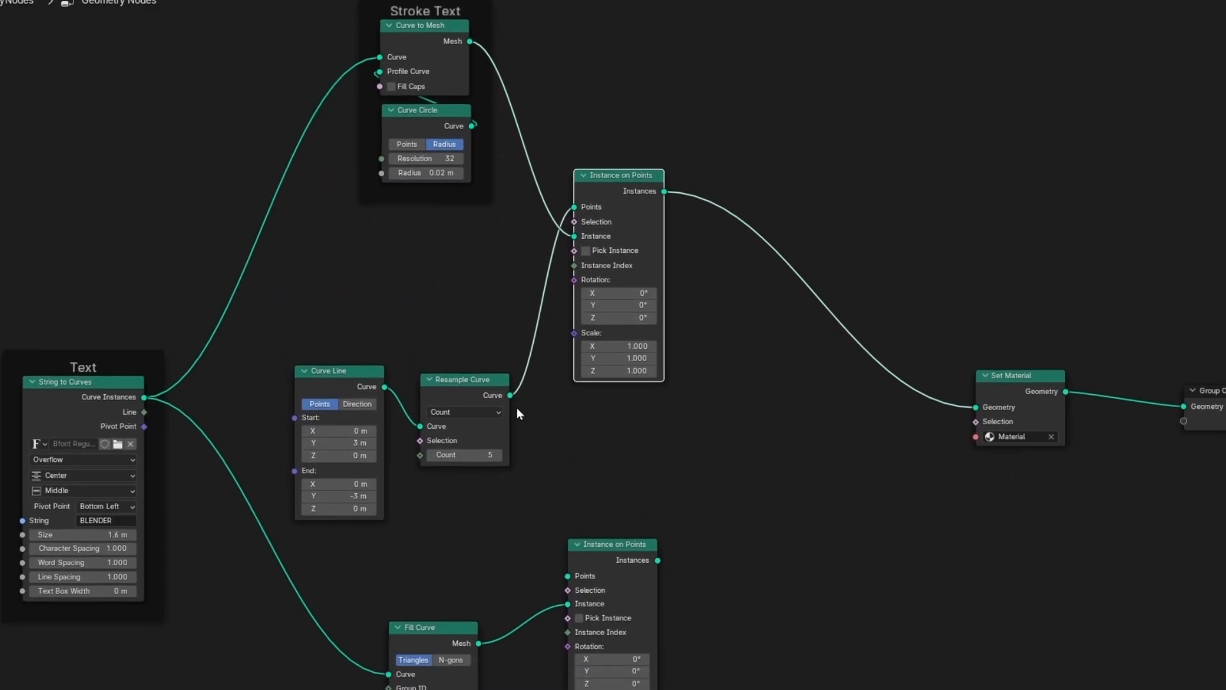
Connect Resample Curve to the duplicated node's Points input and combine both Instance on Points outputs through a Join Geometry node before Set Material.
drag(510, 395, 567, 575)
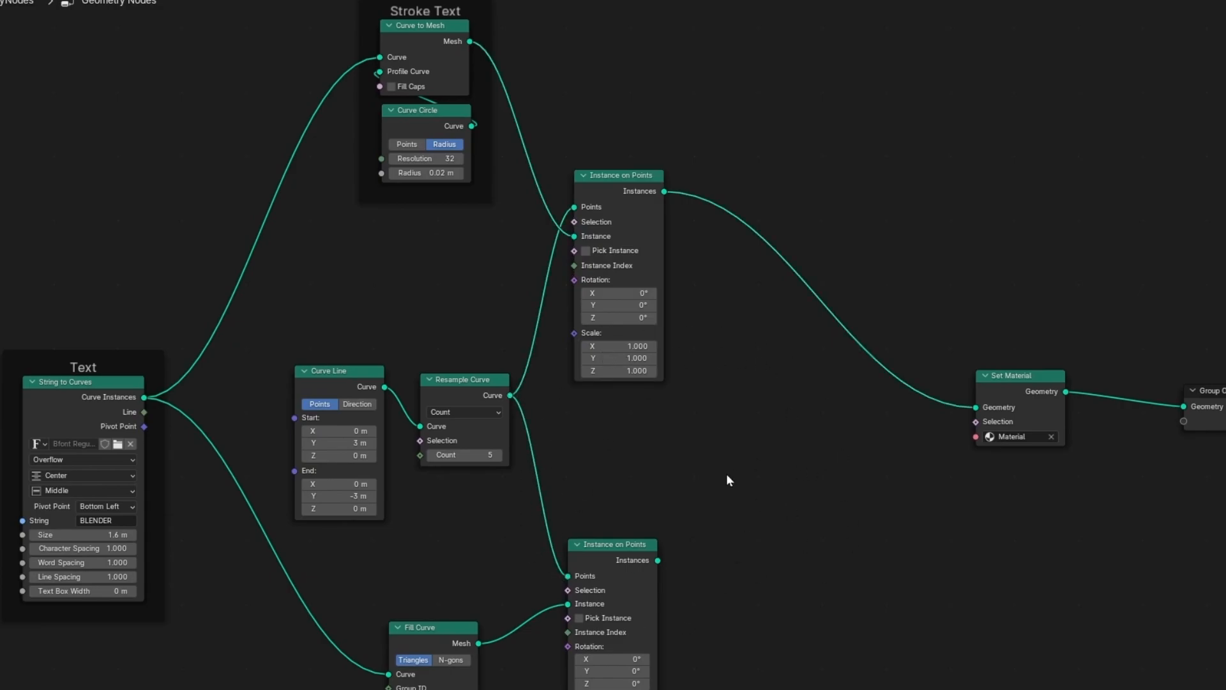
key(shift+a)
text(join)
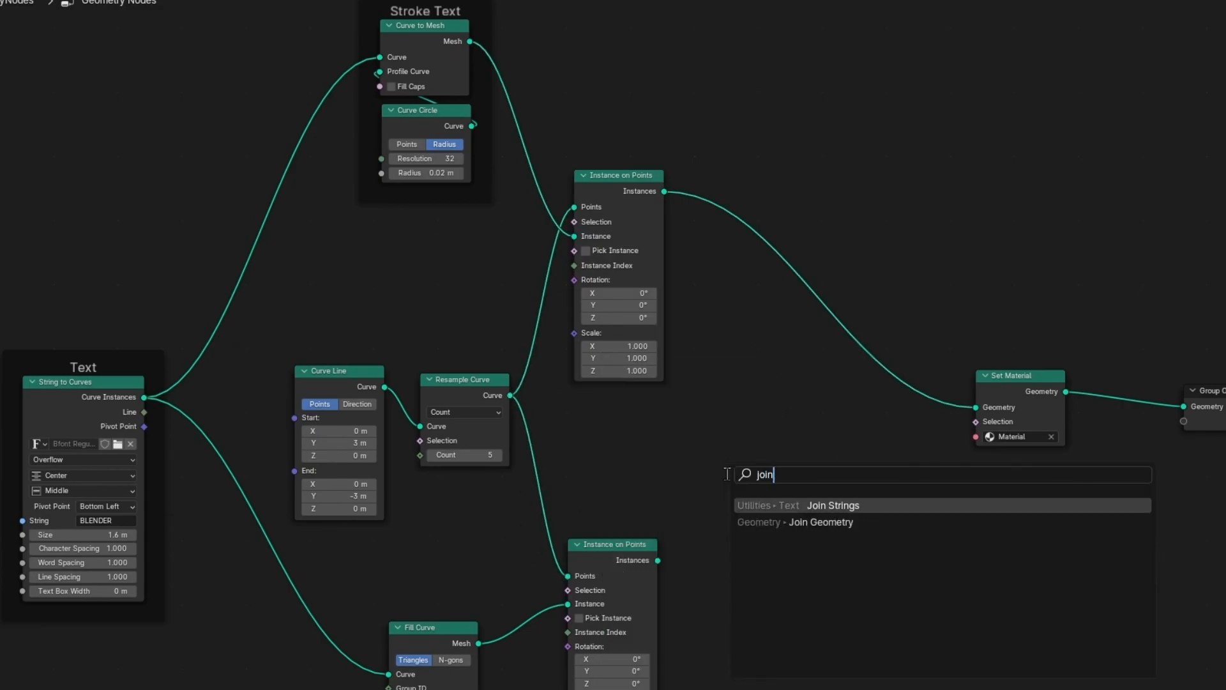
key(Down)
key(Return)
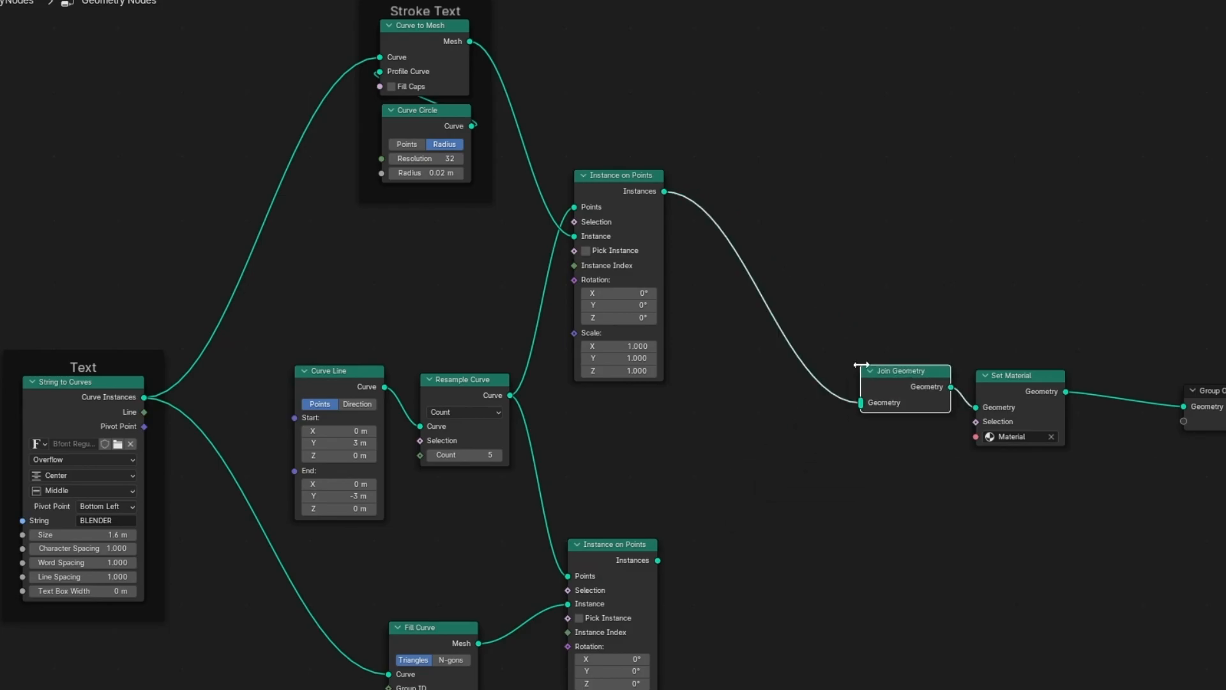
click(898, 408)
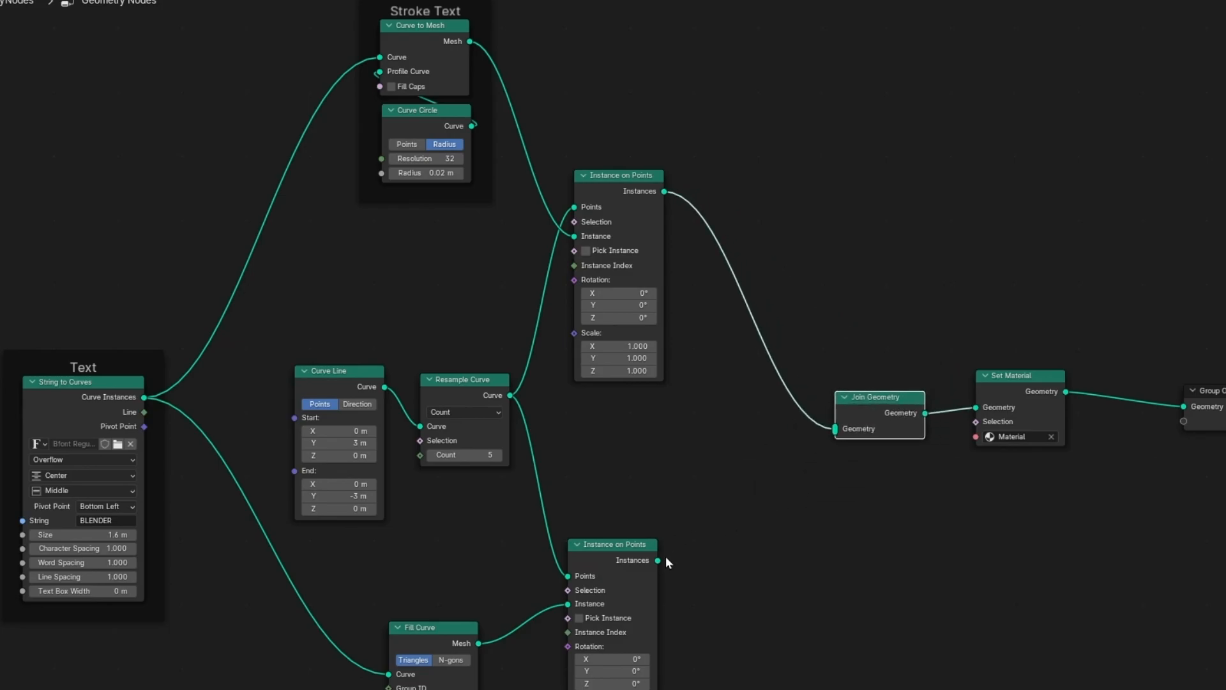
drag(658, 560, 833, 429)
key(ctrl+space)
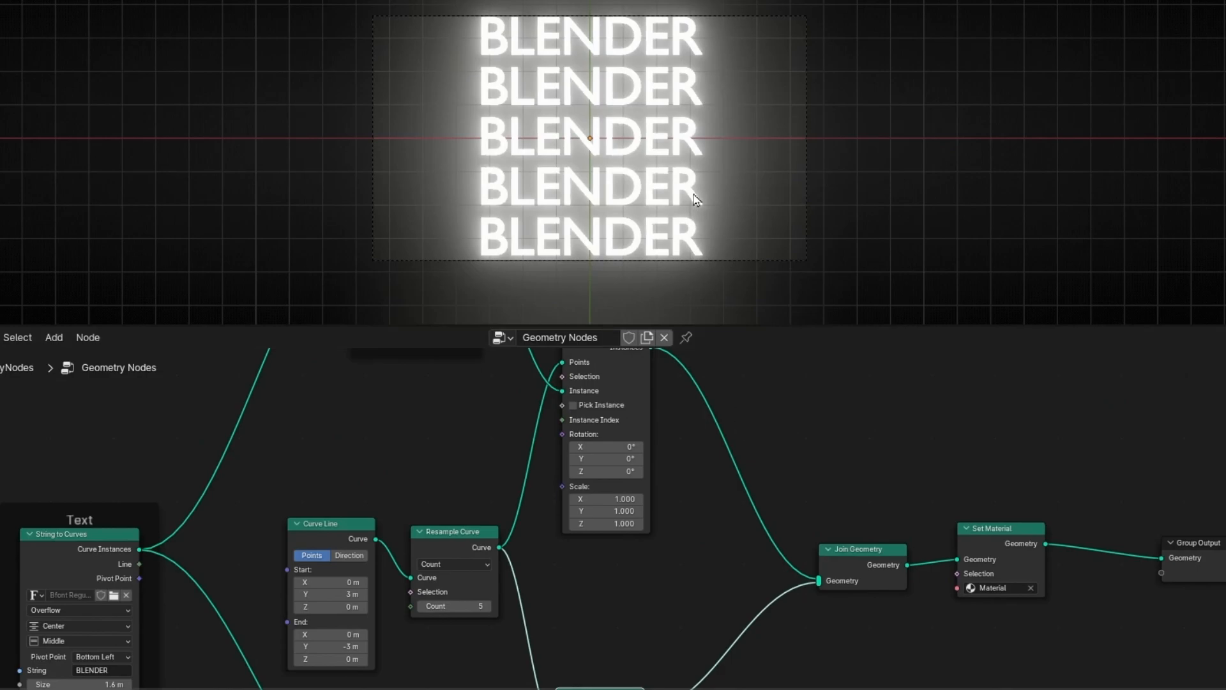
Mute and unmute the Fill Curve node to compare the text with and without its fill.
scroll(681, 485, down, 8)
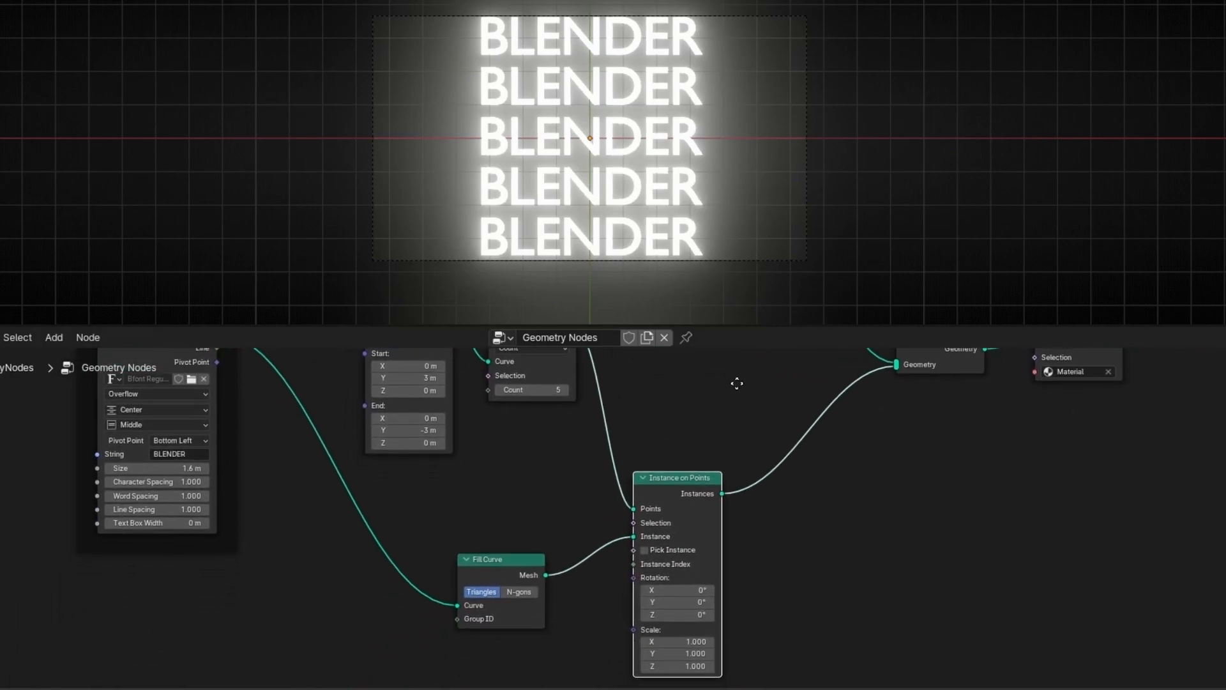
click(491, 567)
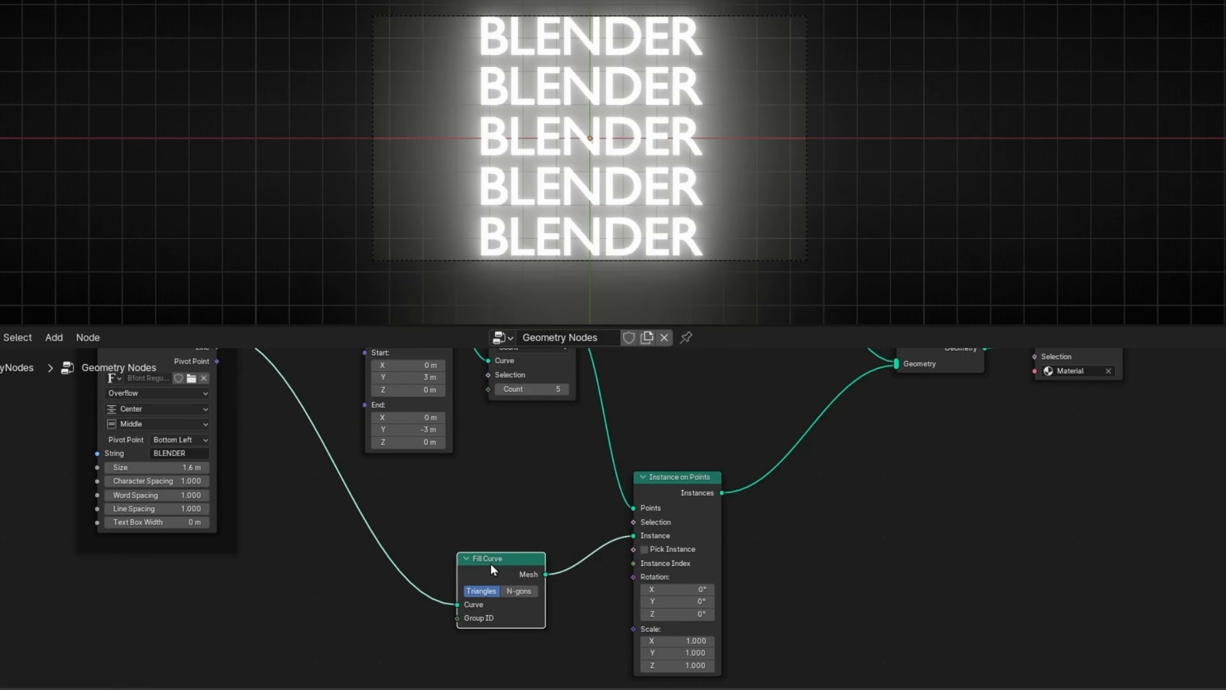
key(m)
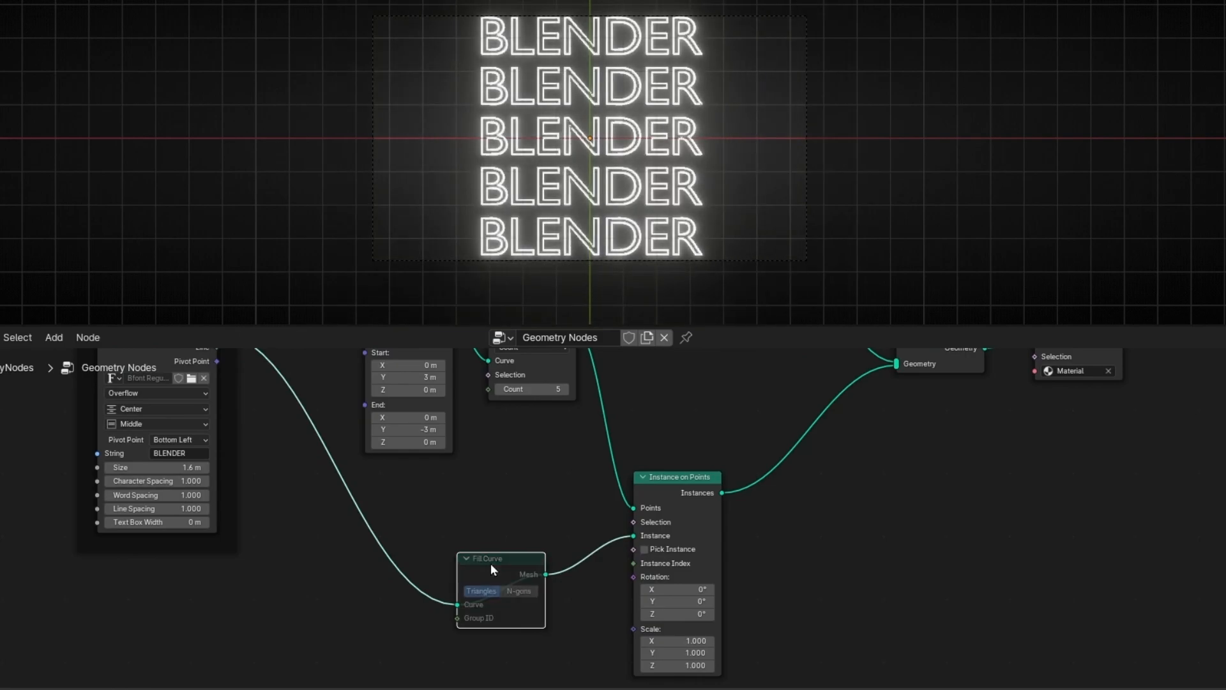
key(m)
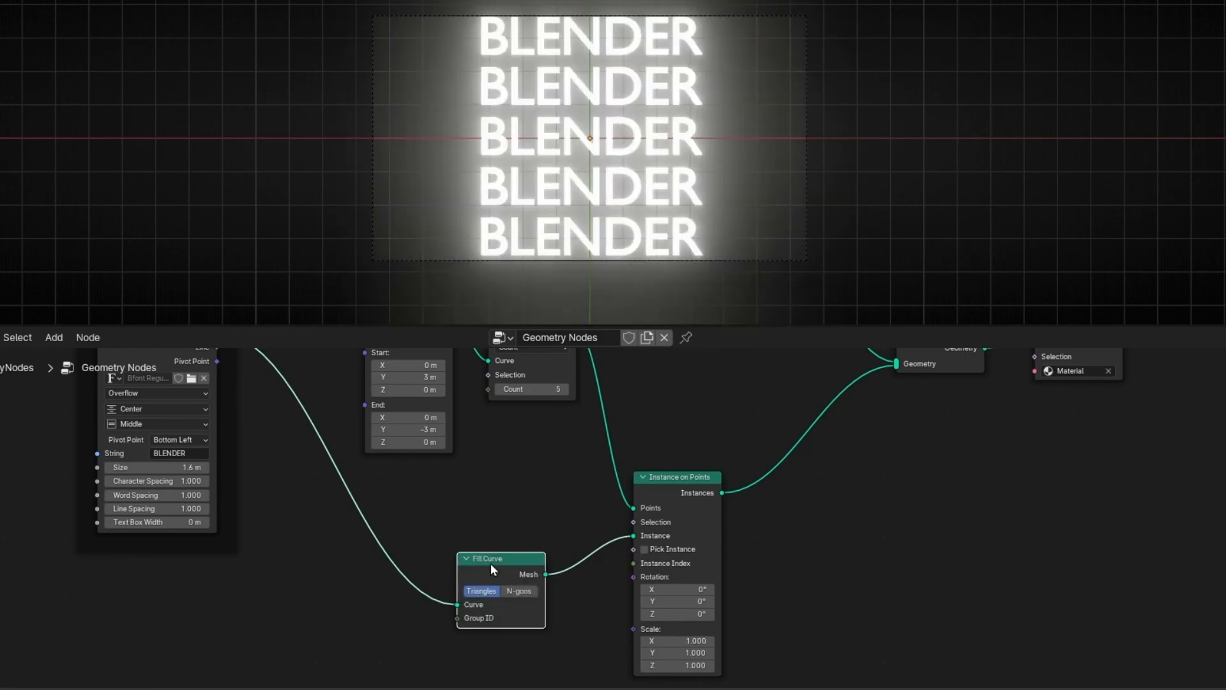
Put the Fill Curve node in a frame labelled "Fill Text".
key(ctrl+j)
key(F2)
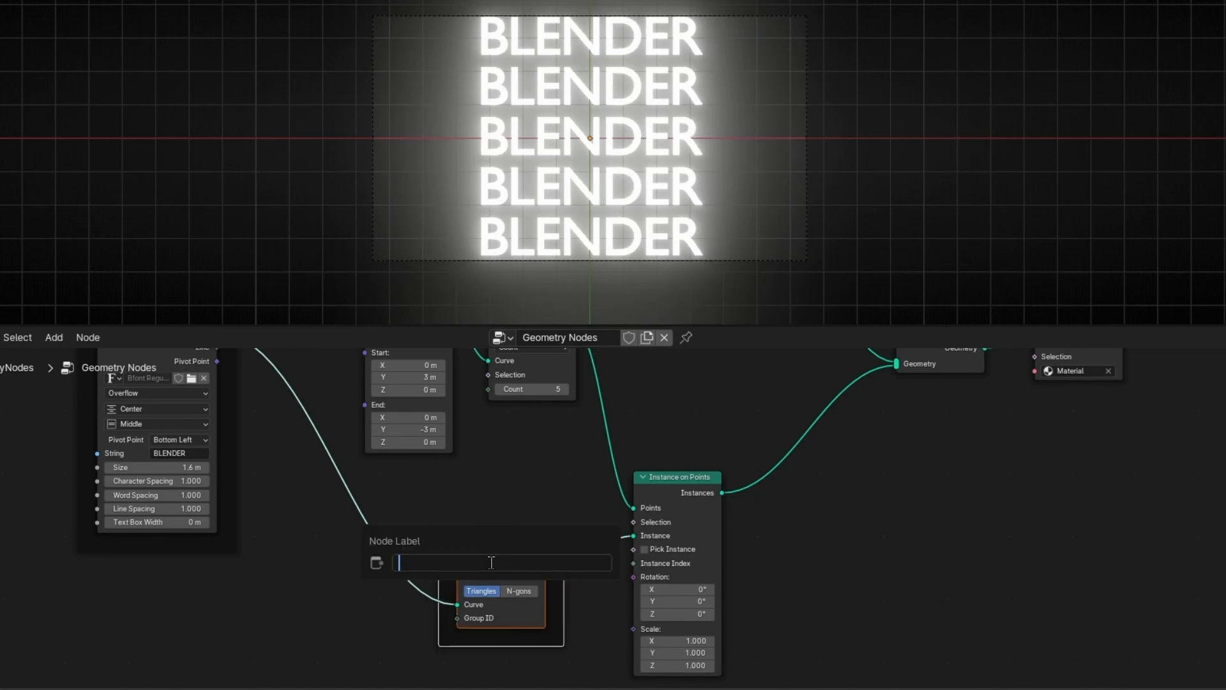
text(Flll Text)
key(Return)
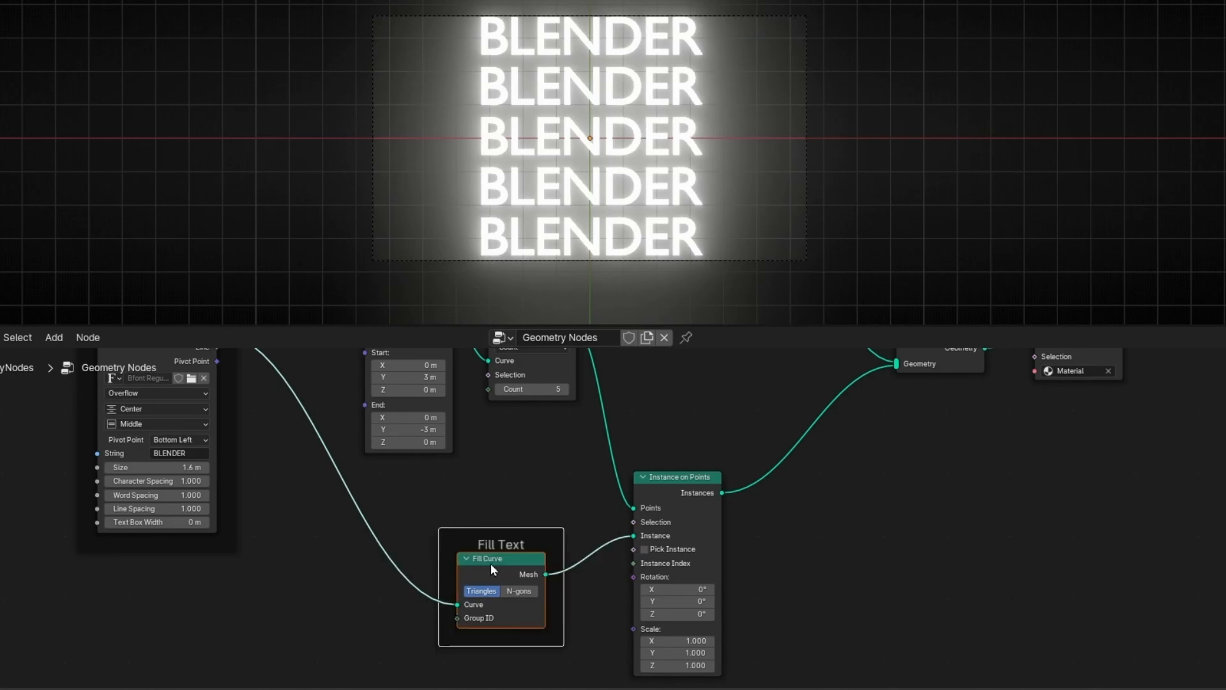
Align the two Instance on Points nodes with the Stroke Text and Fill Text frames, and center Curve Line and Resample Curve between them.
key(ctrl+space)
key(Home)
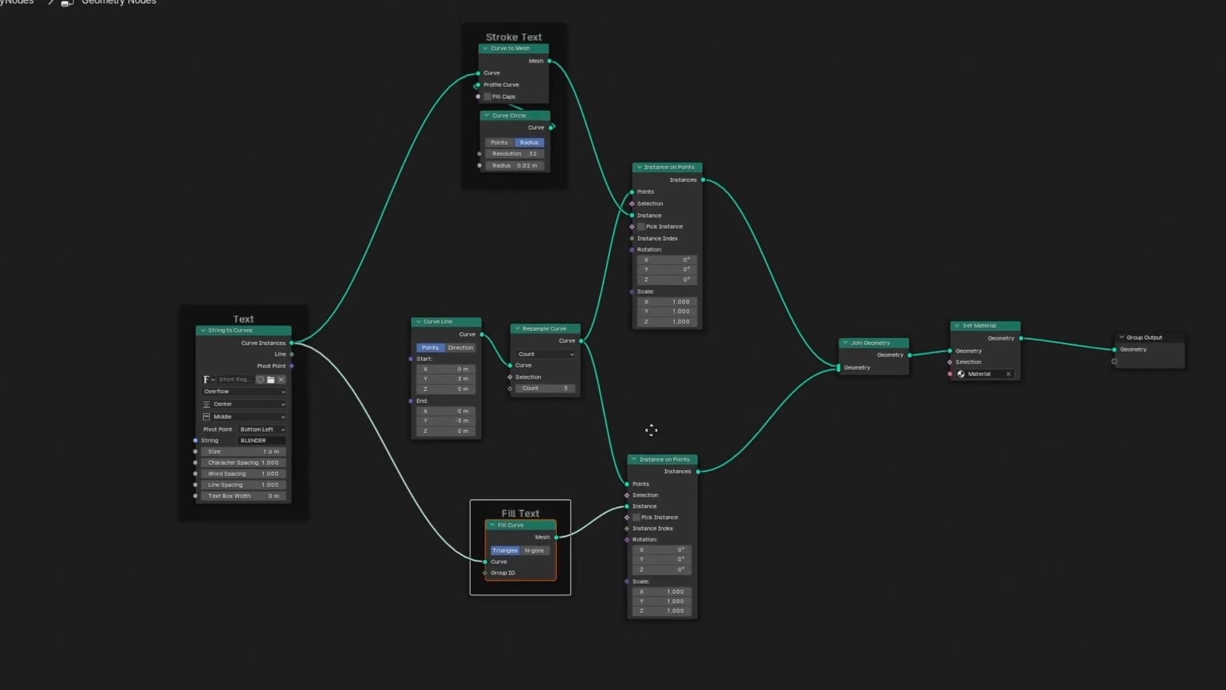
drag(692, 186, 675, 57)
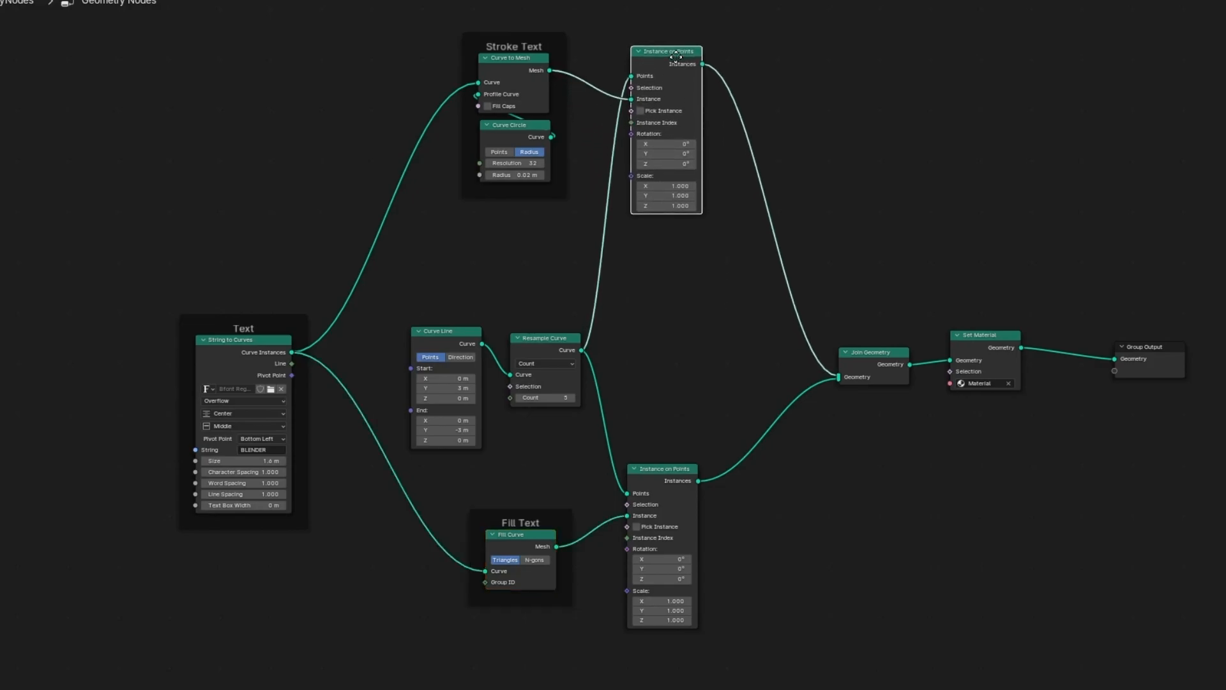
drag(672, 484, 669, 522)
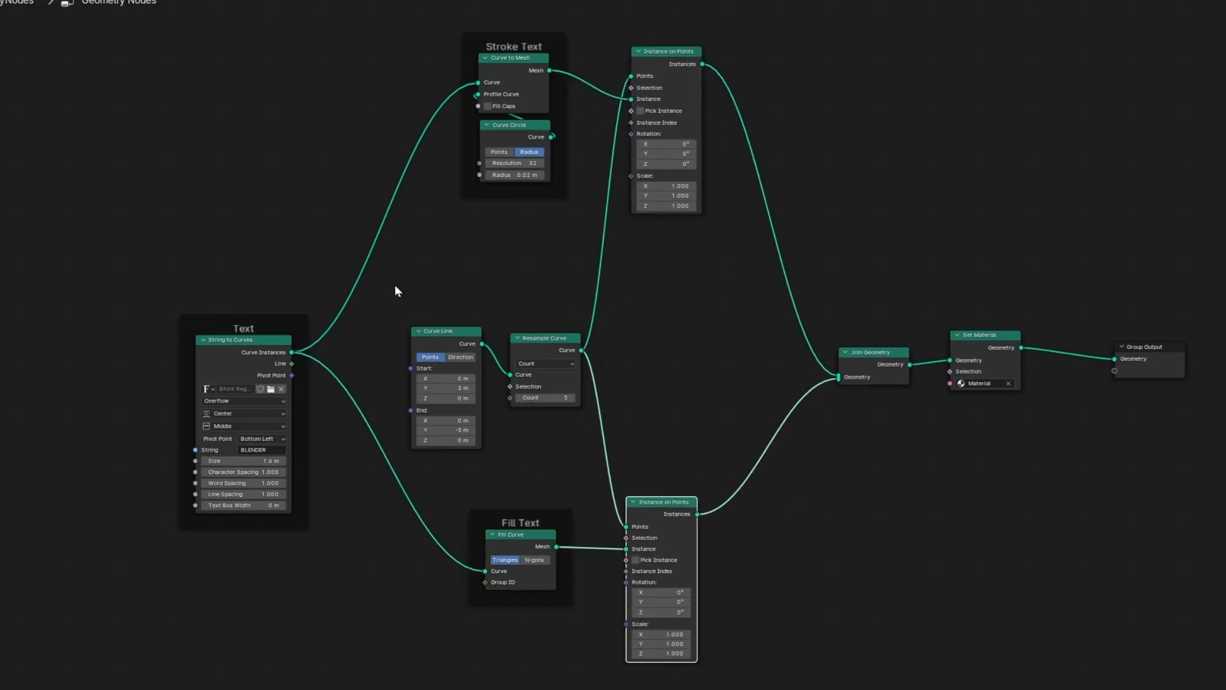
drag(395, 291, 569, 451)
key(g)
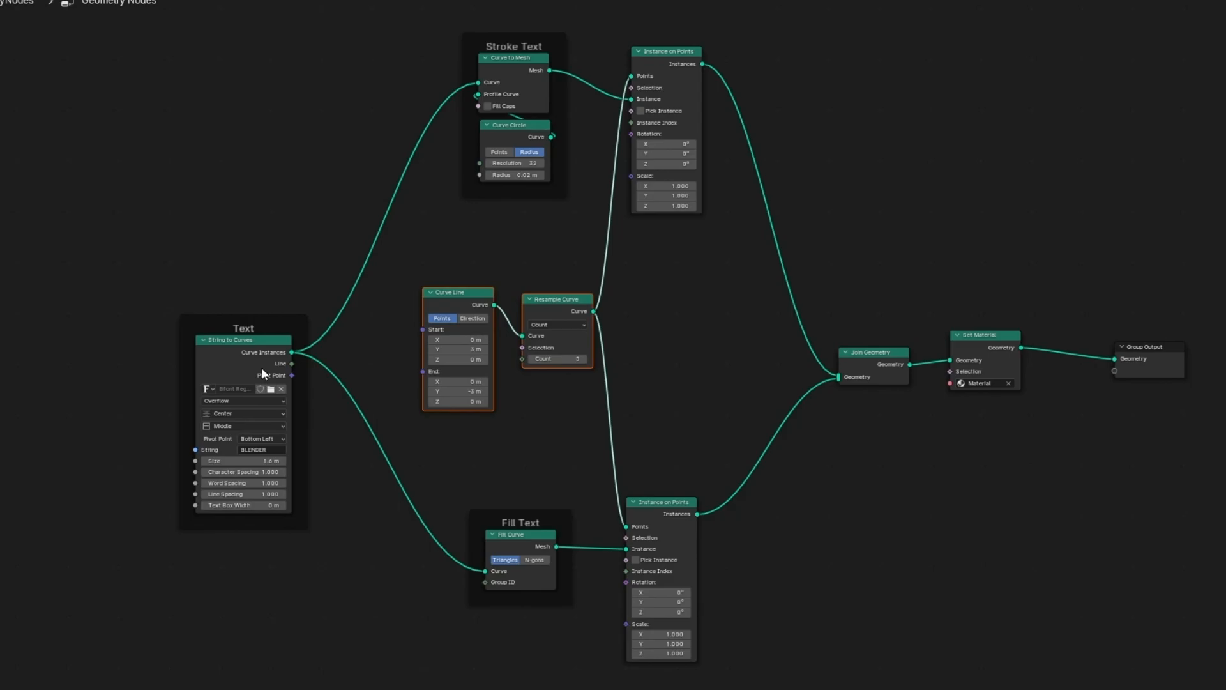
Move the Text frame and the Fill Text frame slightly upward in the node tree.
click(257, 324)
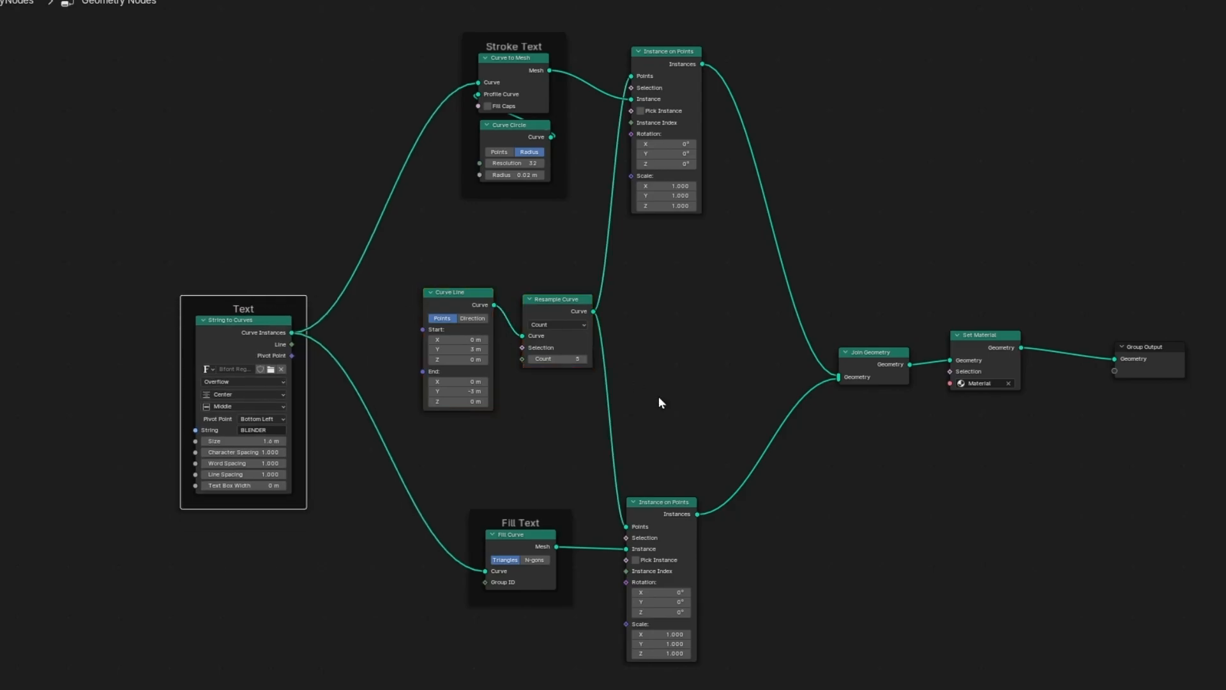
key(ctrl+space)
scroll(670, 489, down, 2)
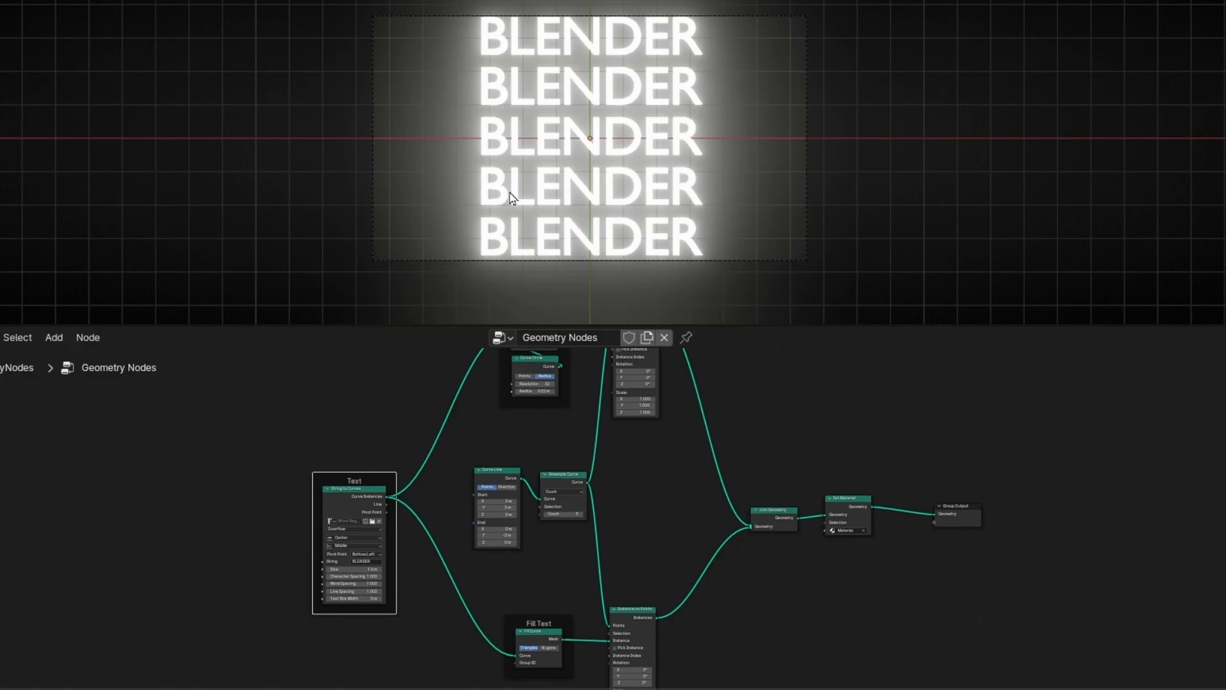
scroll(657, 510, up, 6)
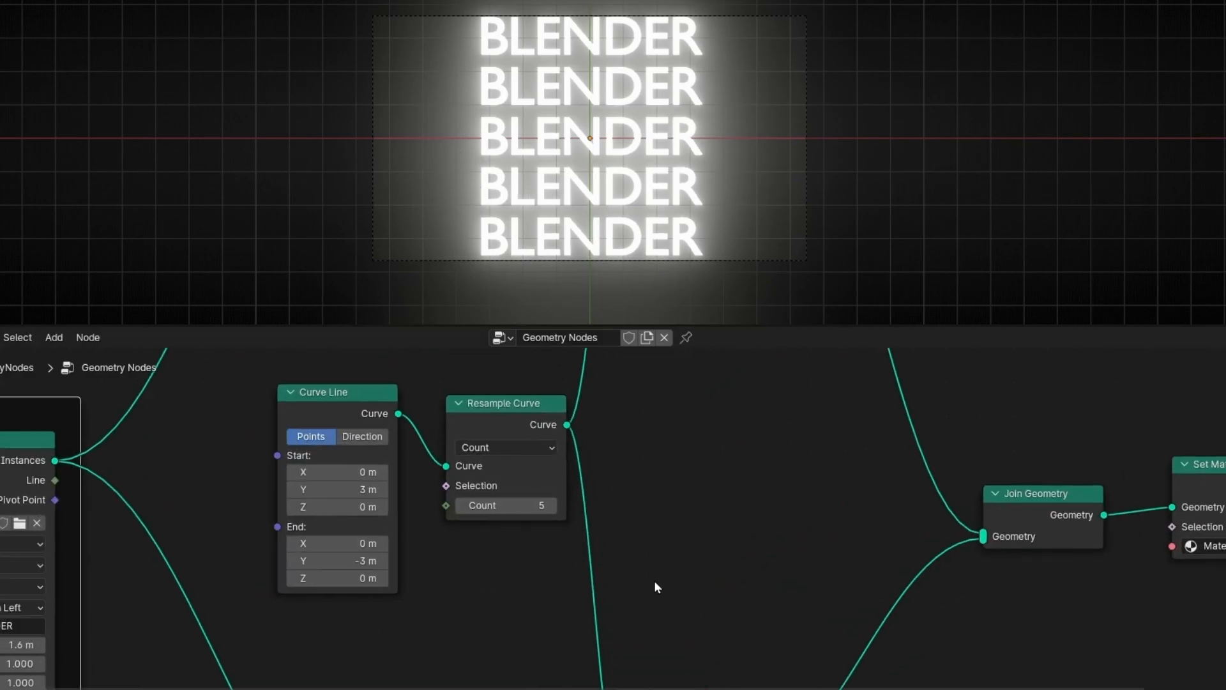
middle_drag(670, 603, 751, 475)
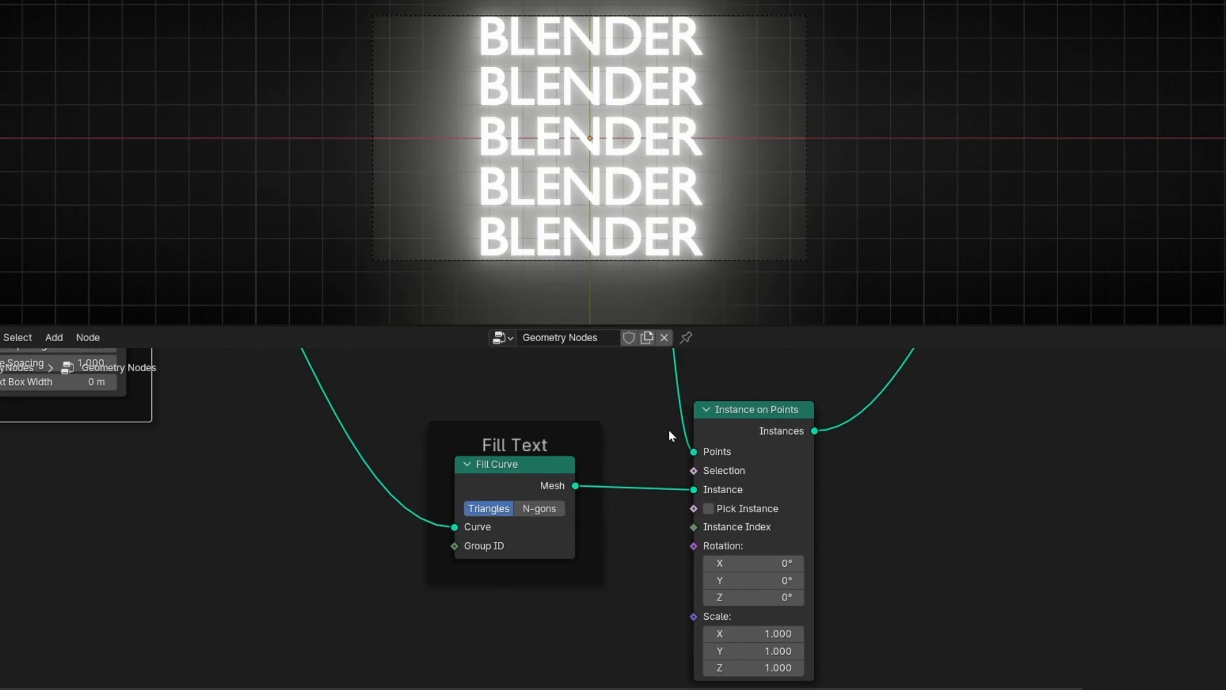
drag(539, 433, 548, 403)
middle_drag(644, 618, 722, 542)
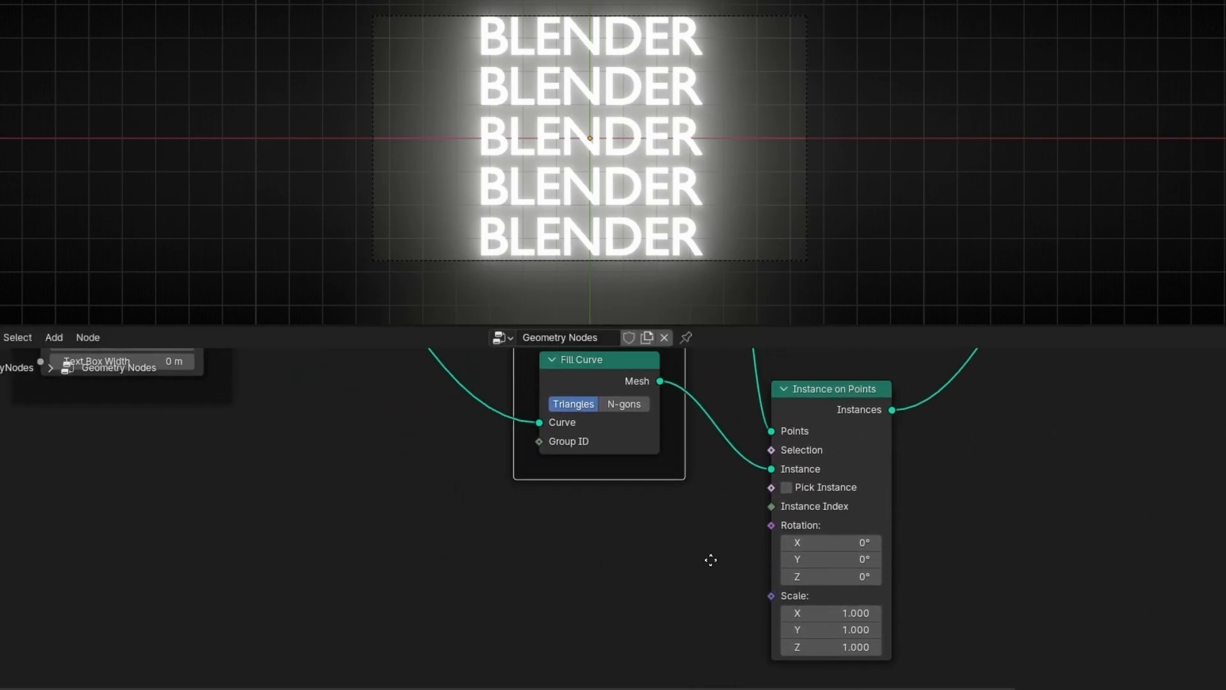
Add an Index node from the Selection input of the Fill Text branch's Instance on Points node, and cut its link to Selection.
drag(772, 450, 373, 550)
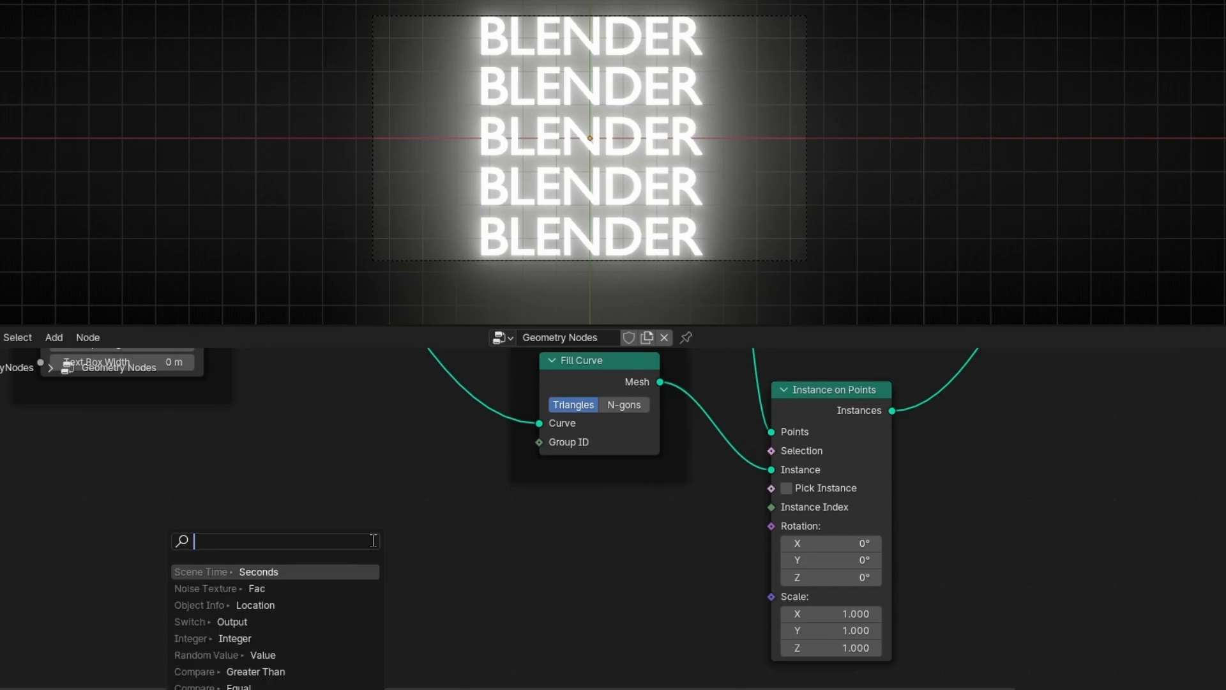
text(index)
key(Return)
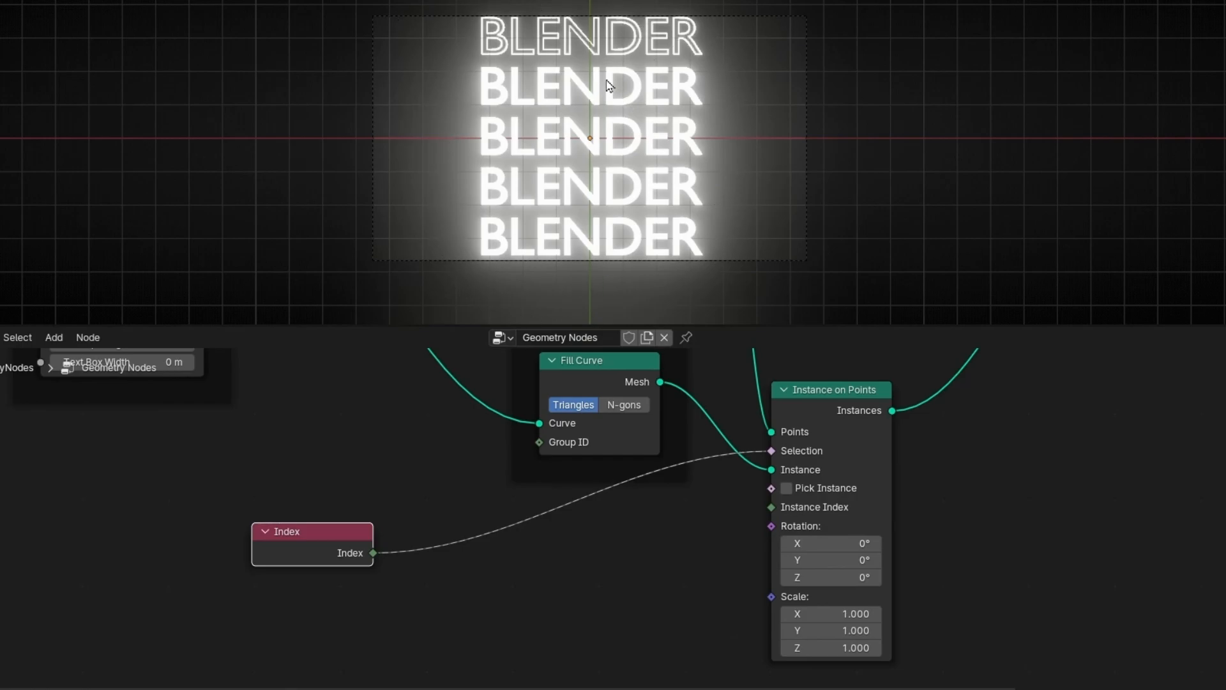
ctrl+right_drag(460, 513, 634, 551)
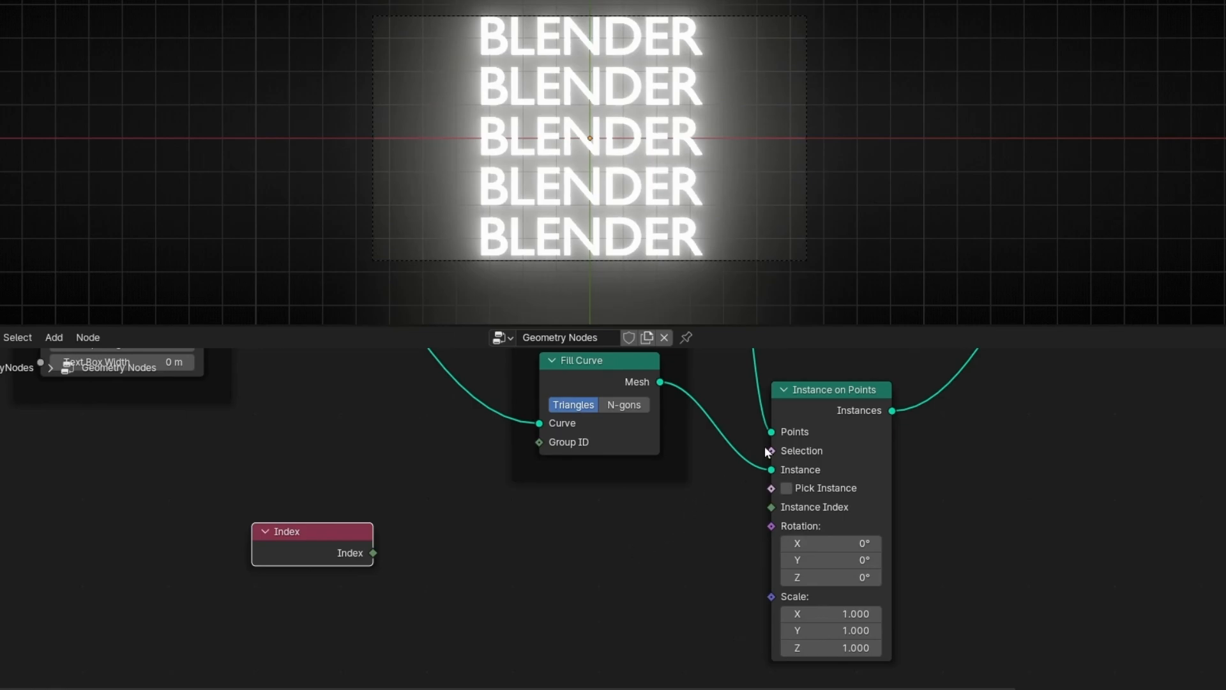
Add an integer Equal compare node feeding the Selection input, connect Index to its A input, and place Index beside it.
drag(771, 450, 573, 551)
text(e)
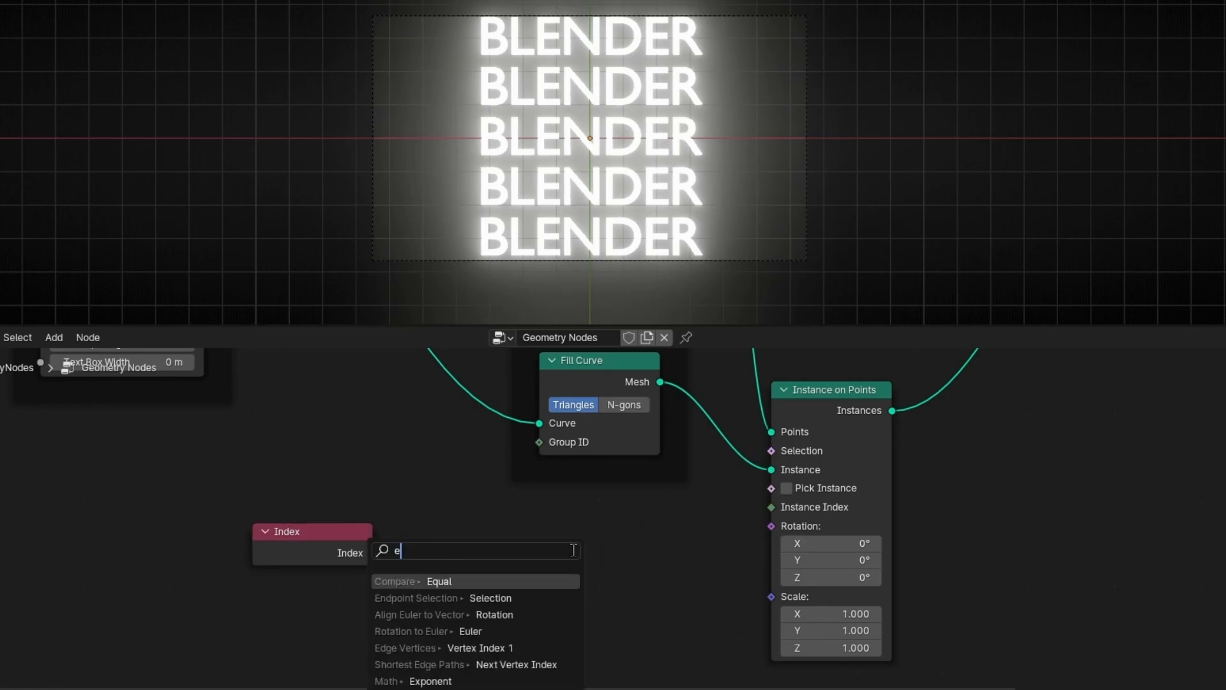
text(qual)
key(Return)
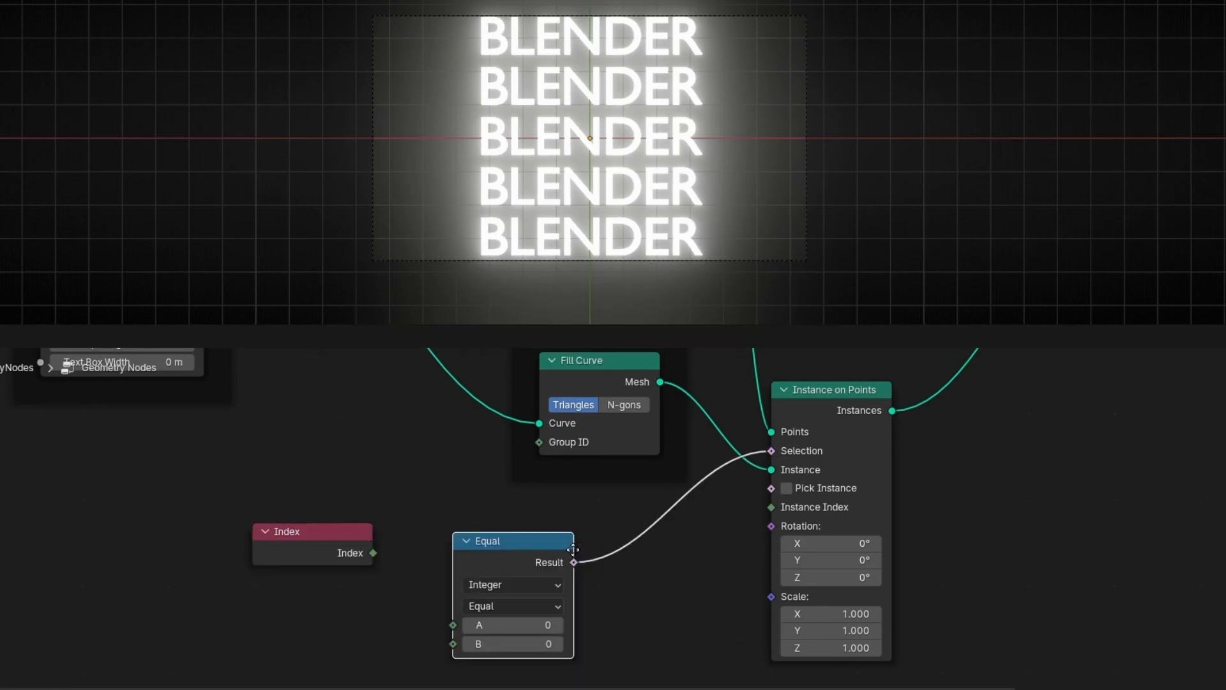
click(573, 530)
drag(373, 553, 452, 605)
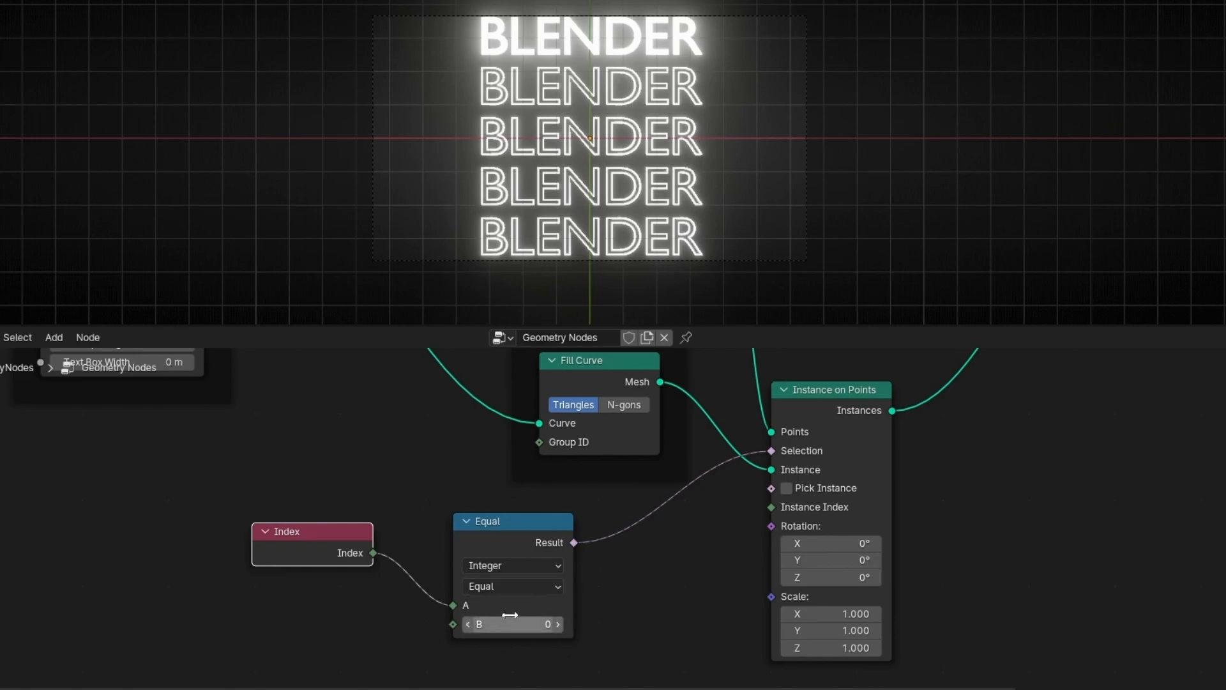
drag(321, 533, 341, 566)
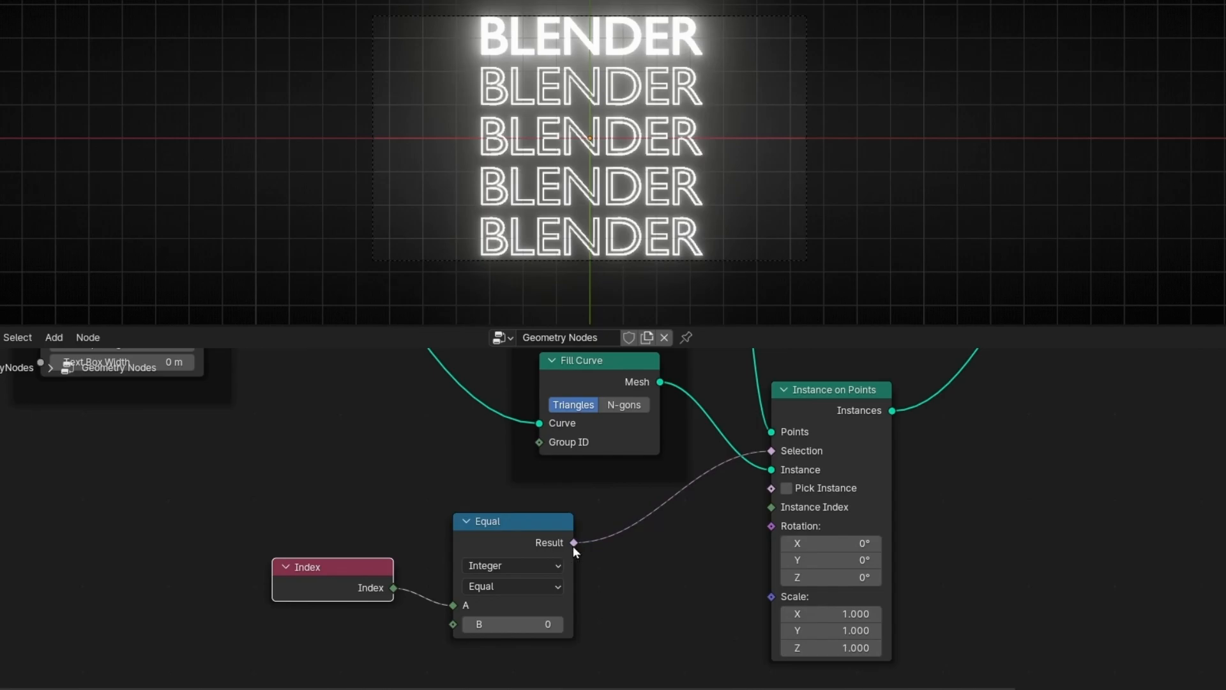
Raise the Equal node's B value one step at a time up to 5 to preview which text line is filled.
scroll(573, 546, up, 2)
click(547, 602)
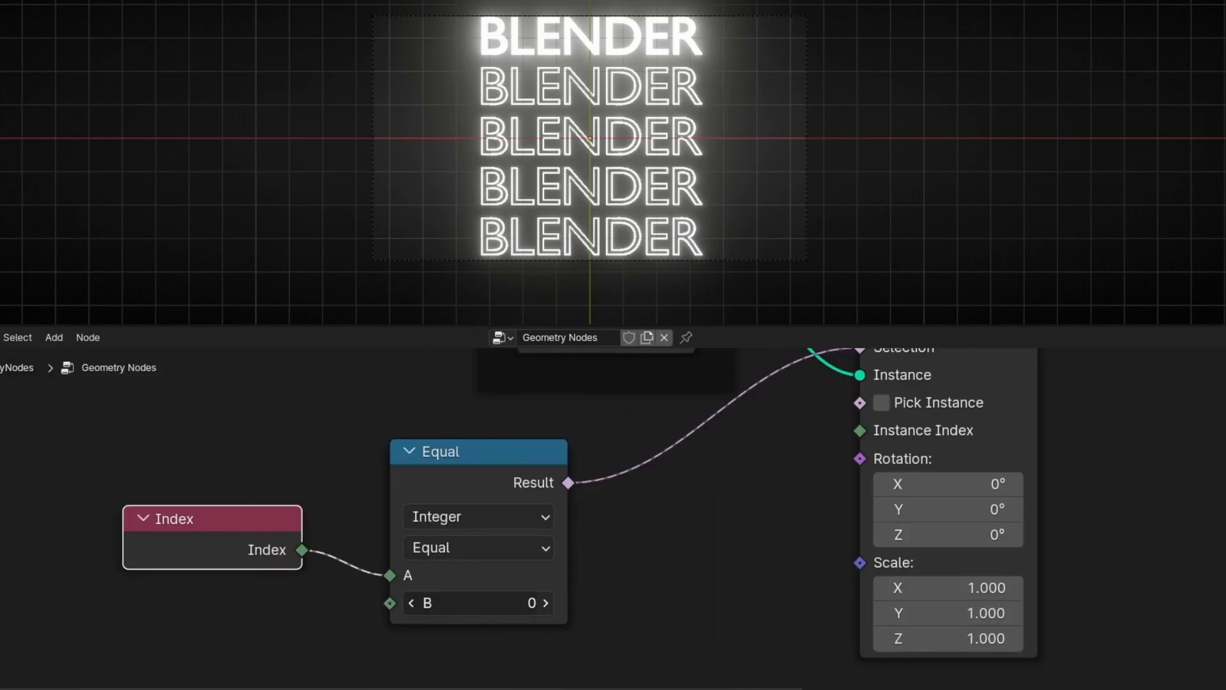
click(547, 602)
click(548, 602)
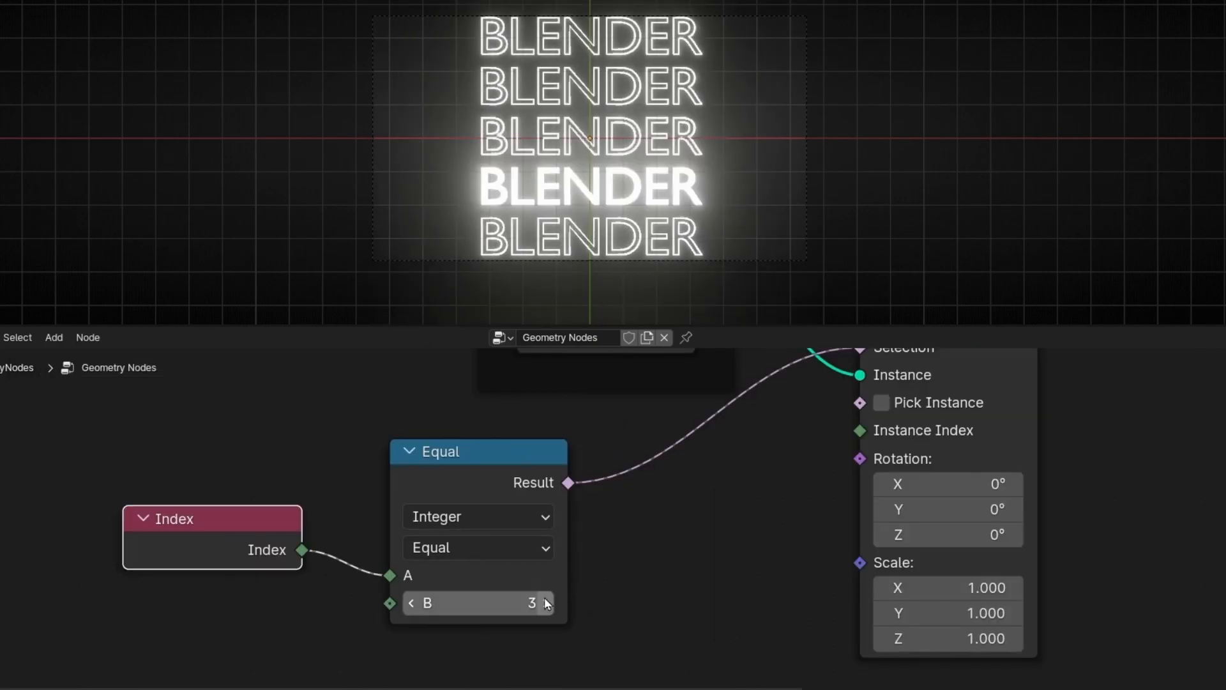
click(547, 602)
click(547, 602)
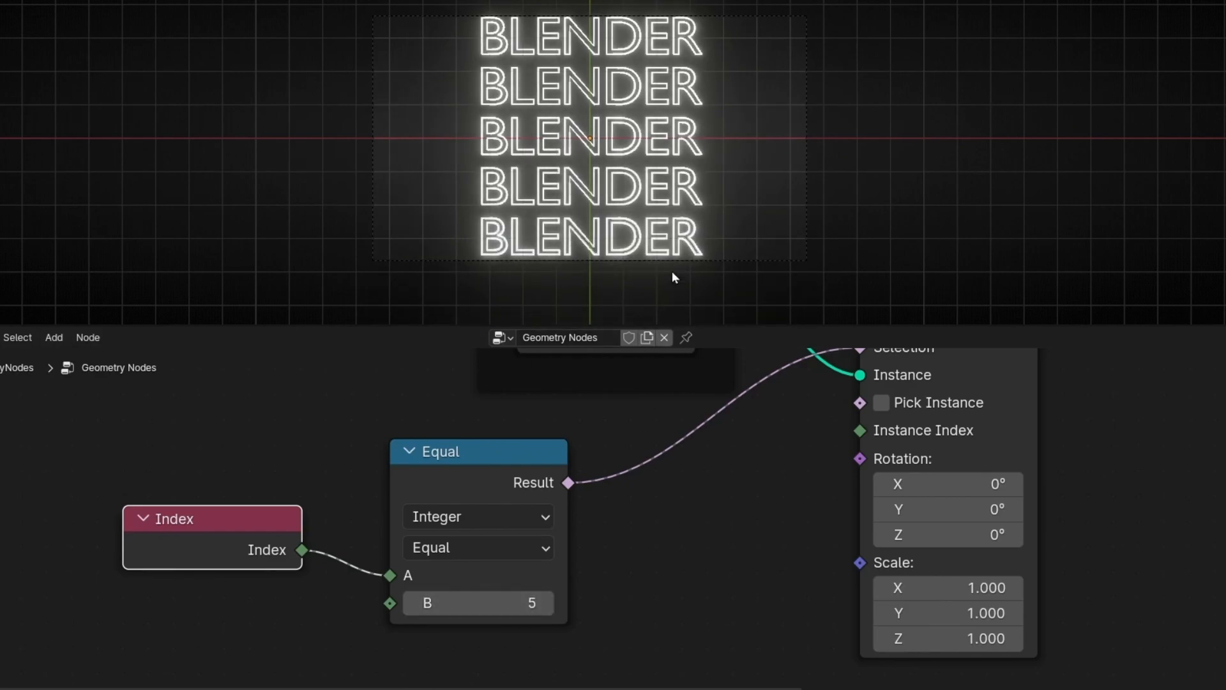
Lower the Equal node's B value stepwise to 0 and raise it again to 4 to preview the filled line.
click(415, 609)
click(415, 608)
click(415, 609)
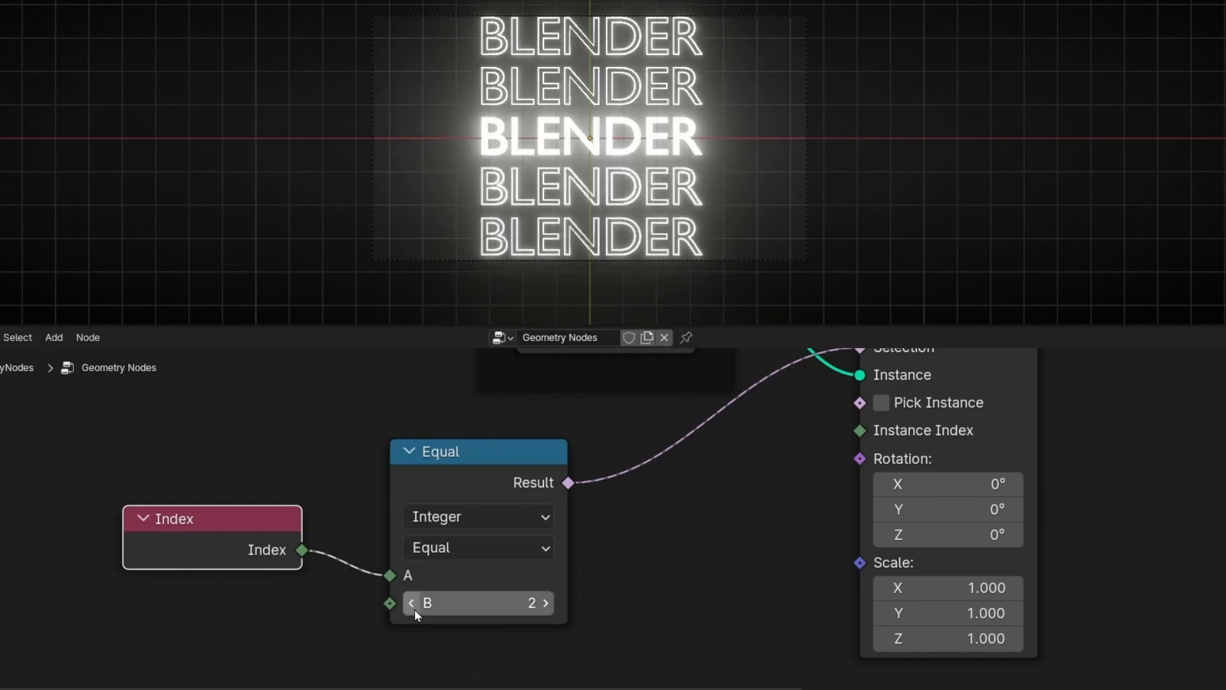
click(415, 608)
click(415, 610)
click(547, 603)
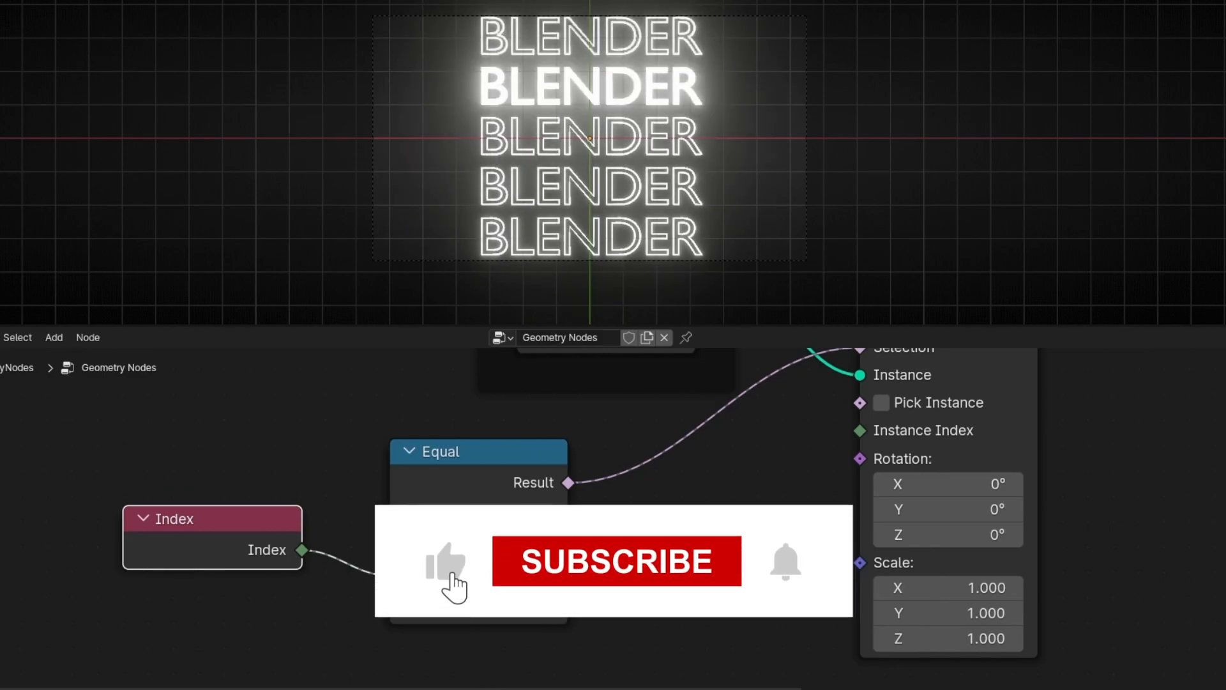
click(548, 602)
click(547, 603)
click(547, 603)
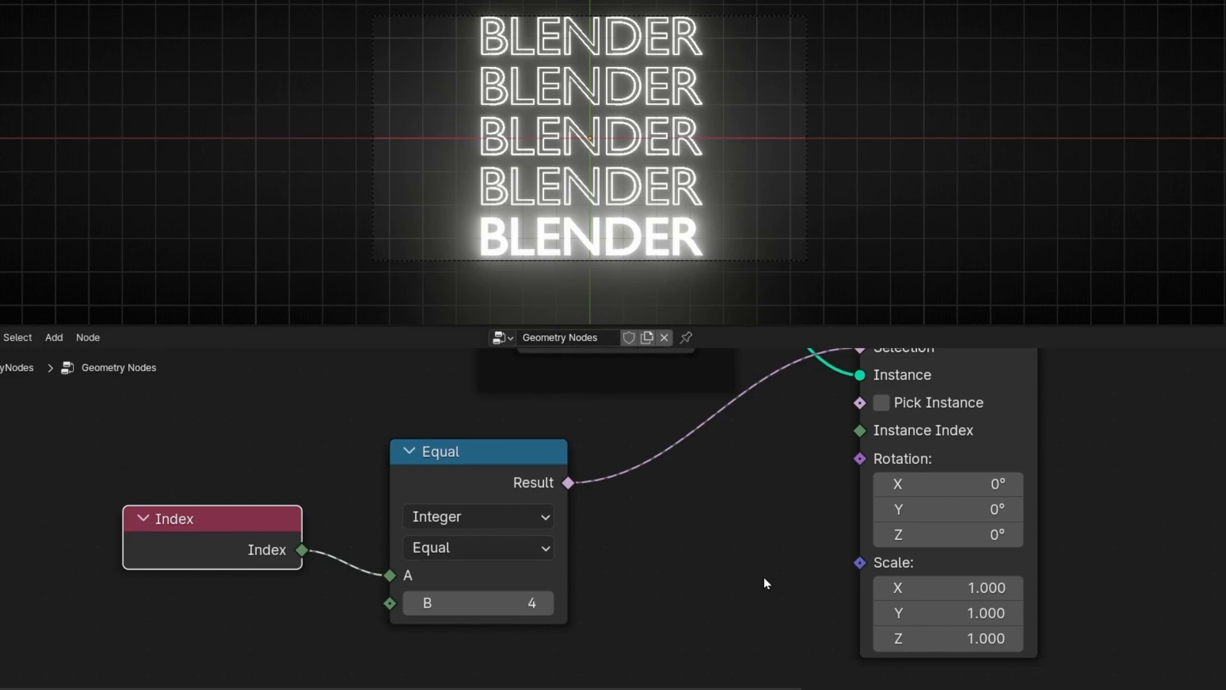
Add a Math node feeding the Equal node's B input below Index, and set its operation to Floored Modulo.
middle_drag(711, 636, 1032, 596)
drag(597, 512, 528, 452)
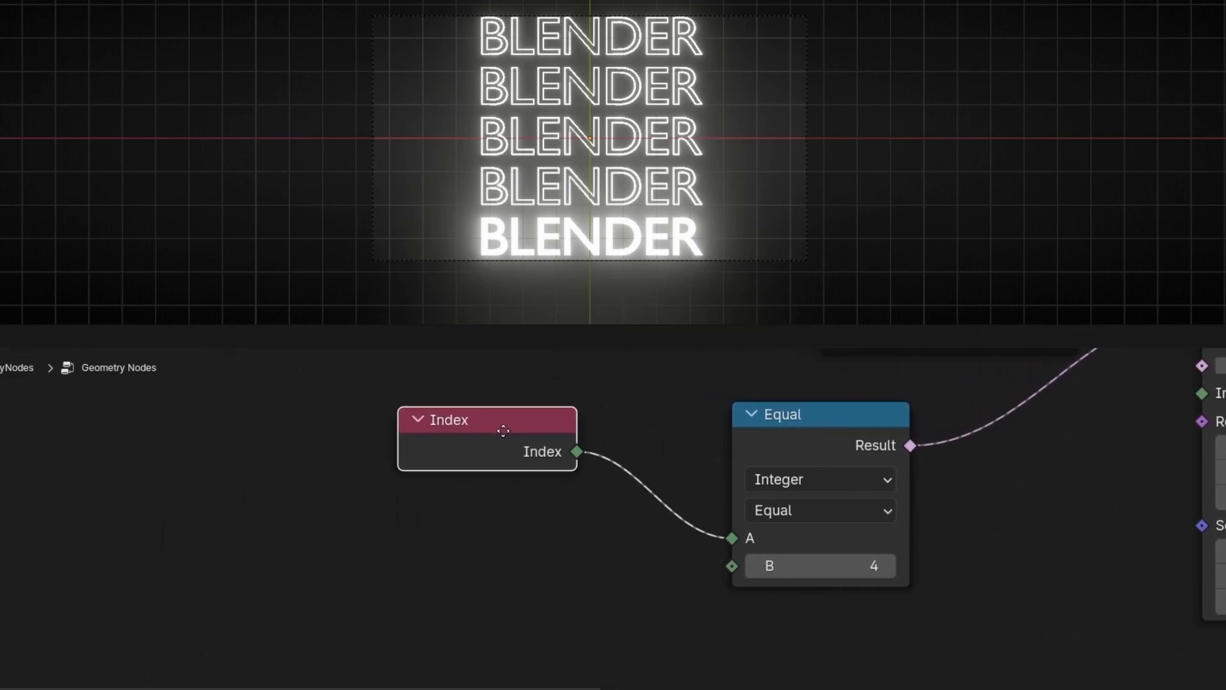
drag(732, 566, 448, 570)
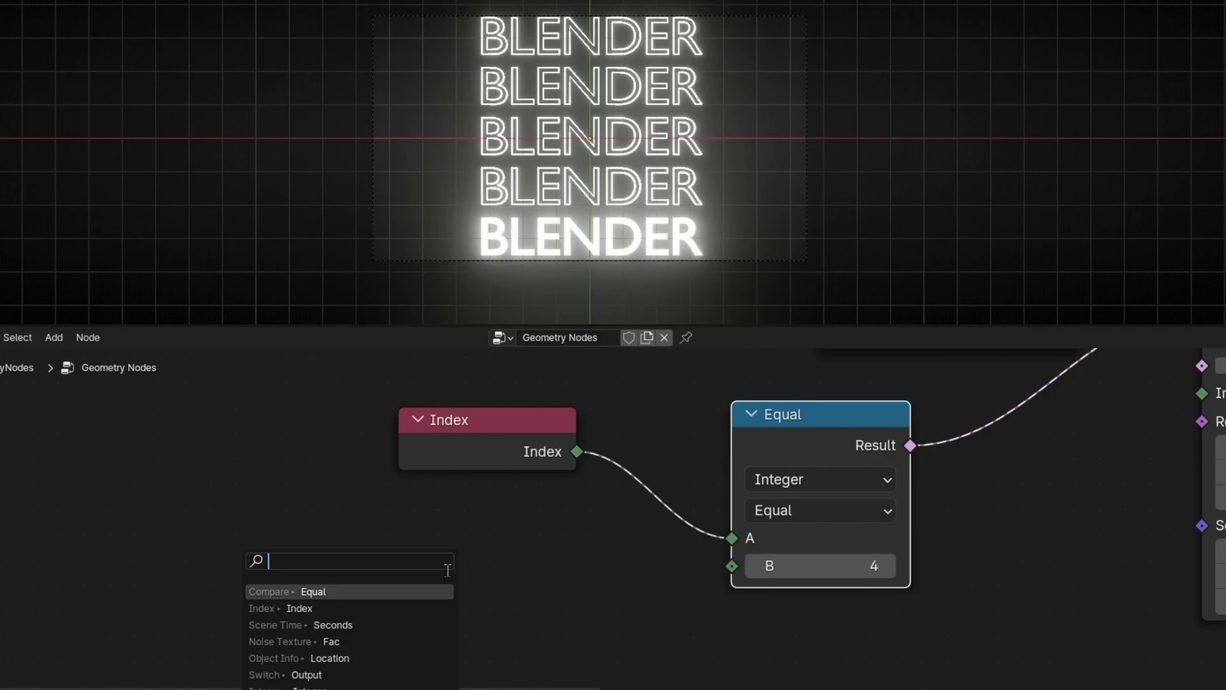
text(add)
key(Return)
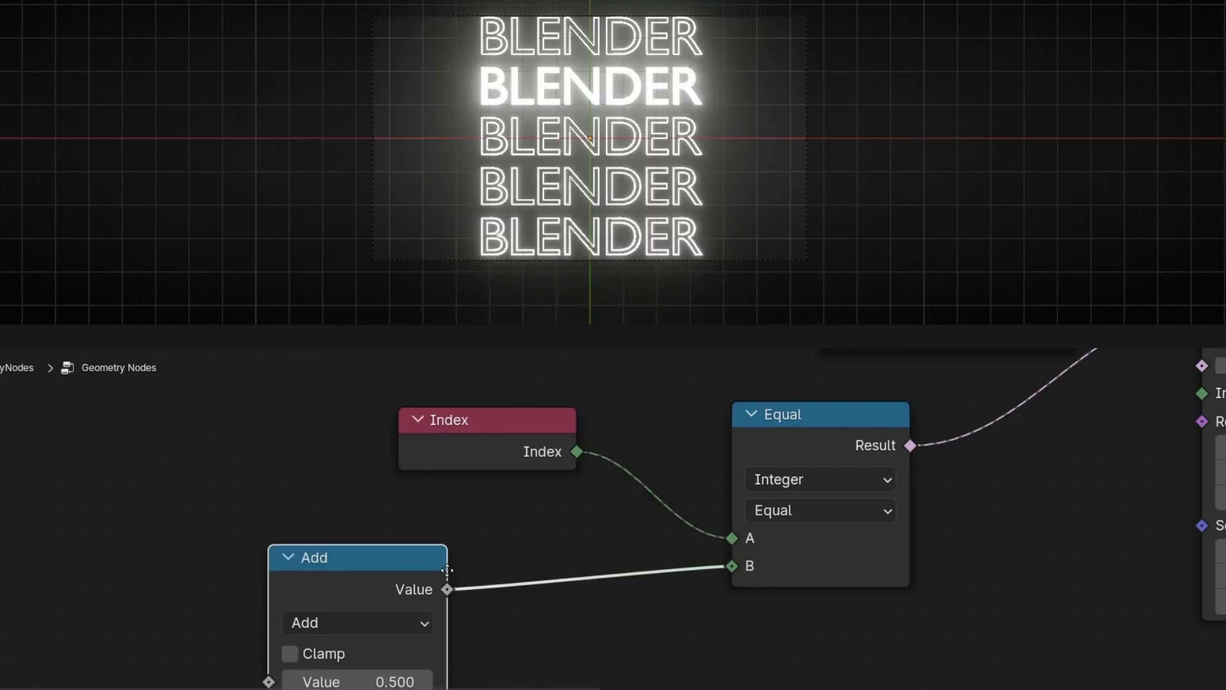
click(635, 532)
middle_drag(721, 651, 751, 576)
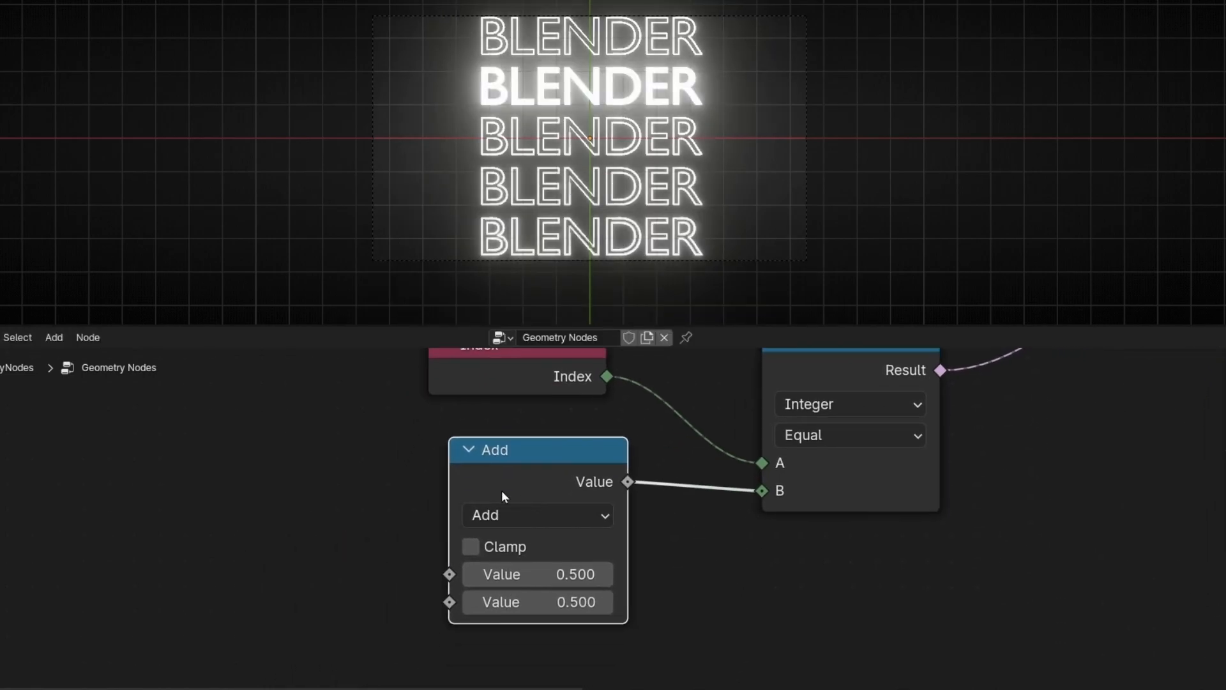
click(512, 515)
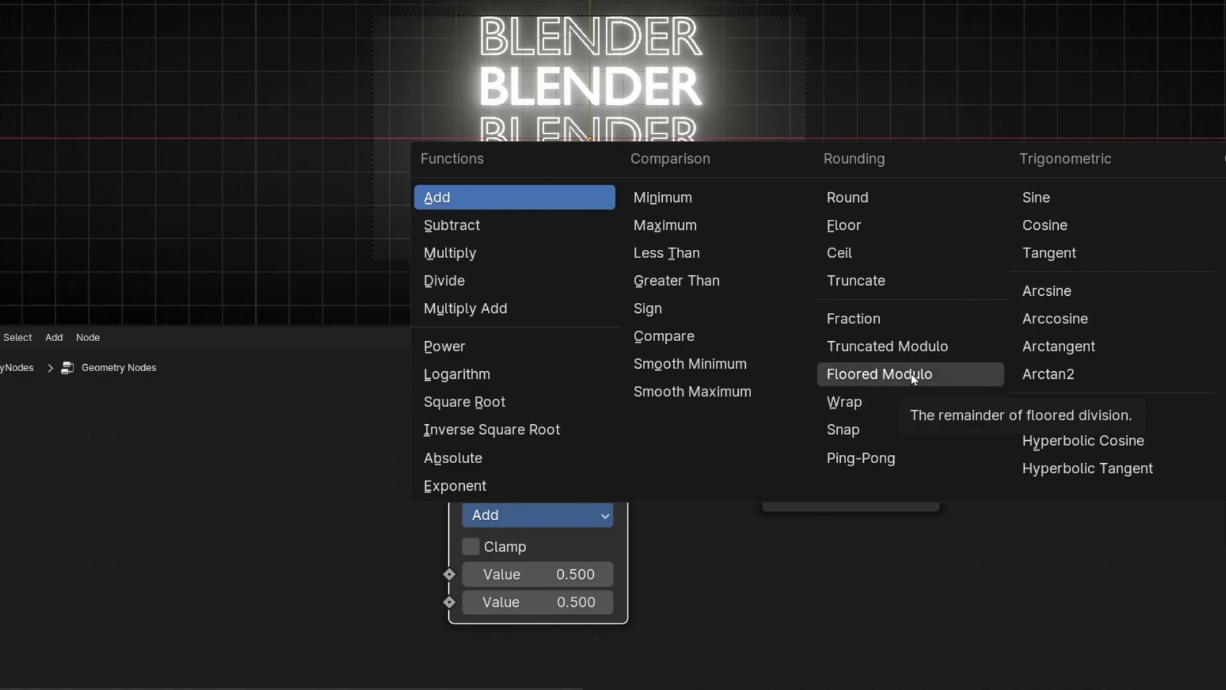
click(887, 373)
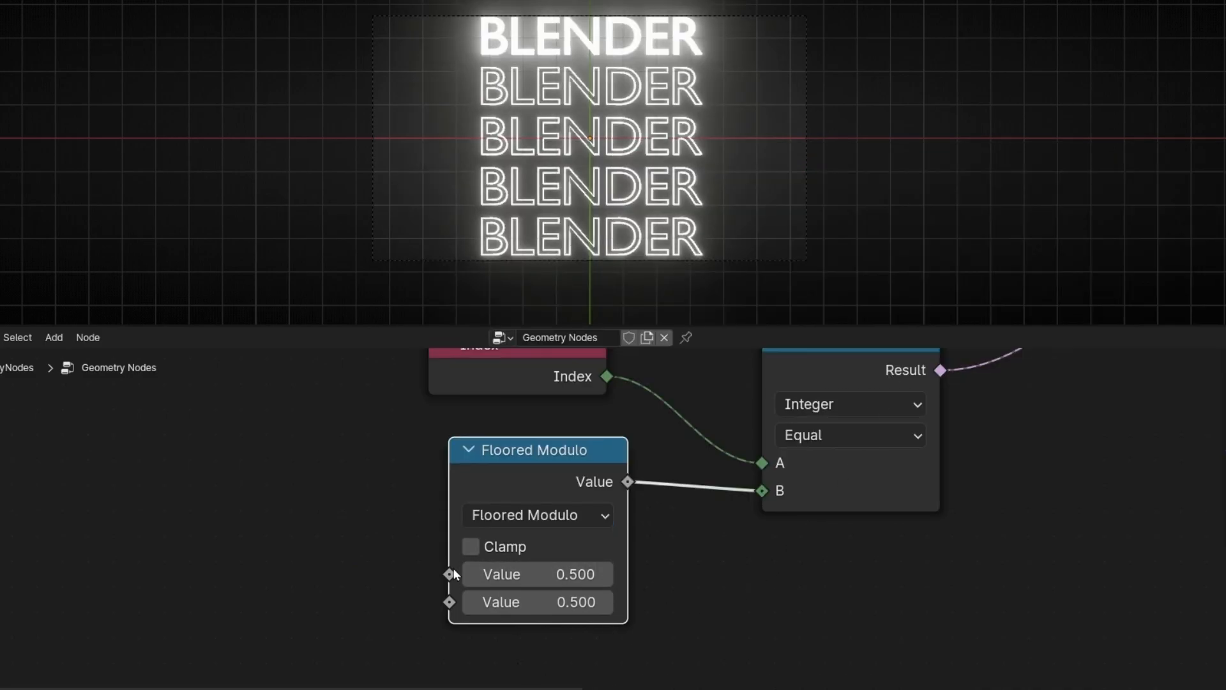
Add an Integer node connected to the first Value input of the Floored Modulo node.
drag(450, 574, 245, 543)
text(in)
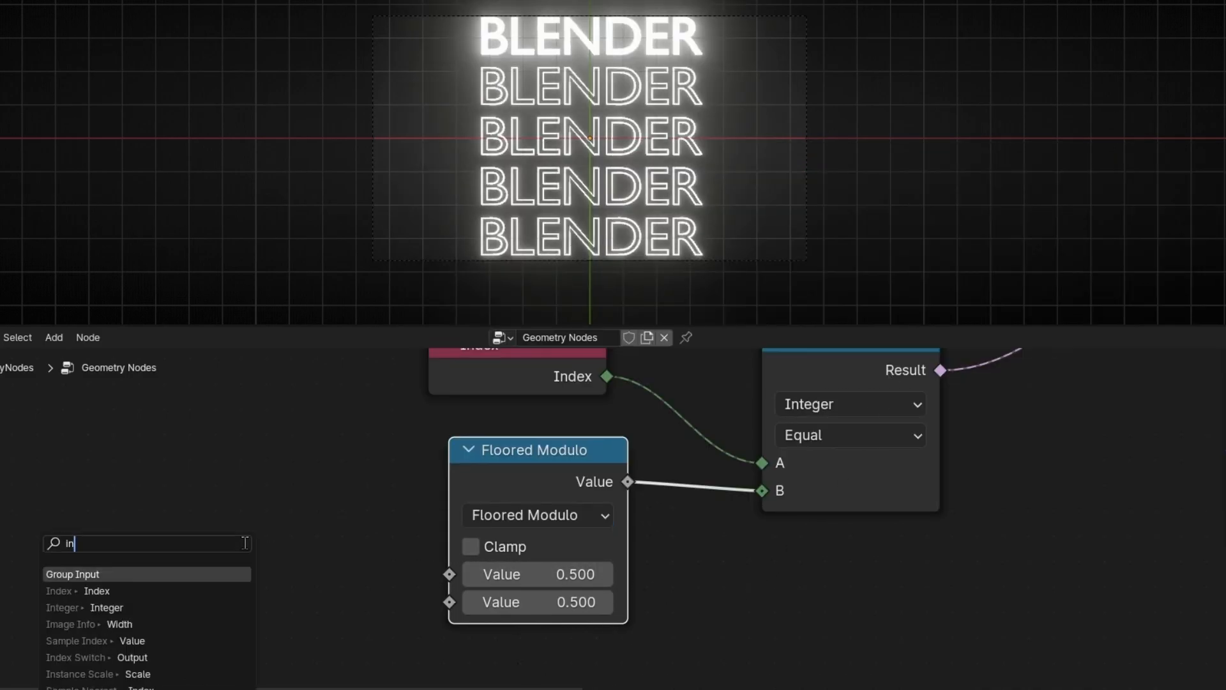
text(teg)
key(Return)
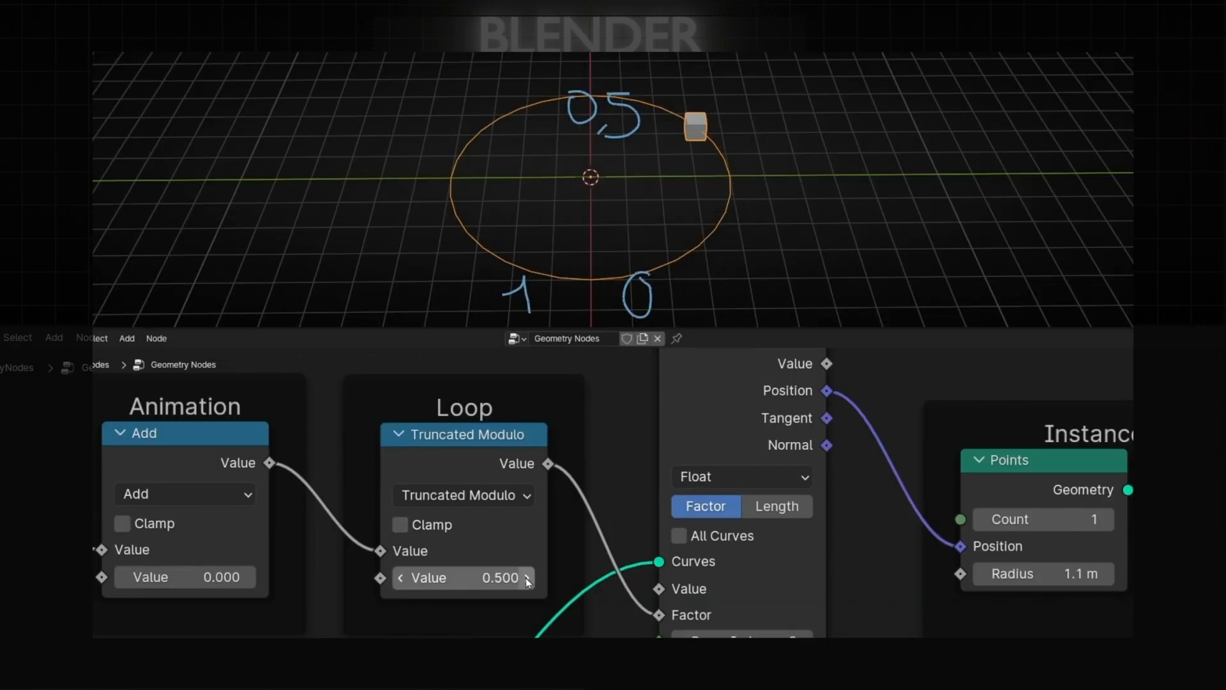
click(526, 577)
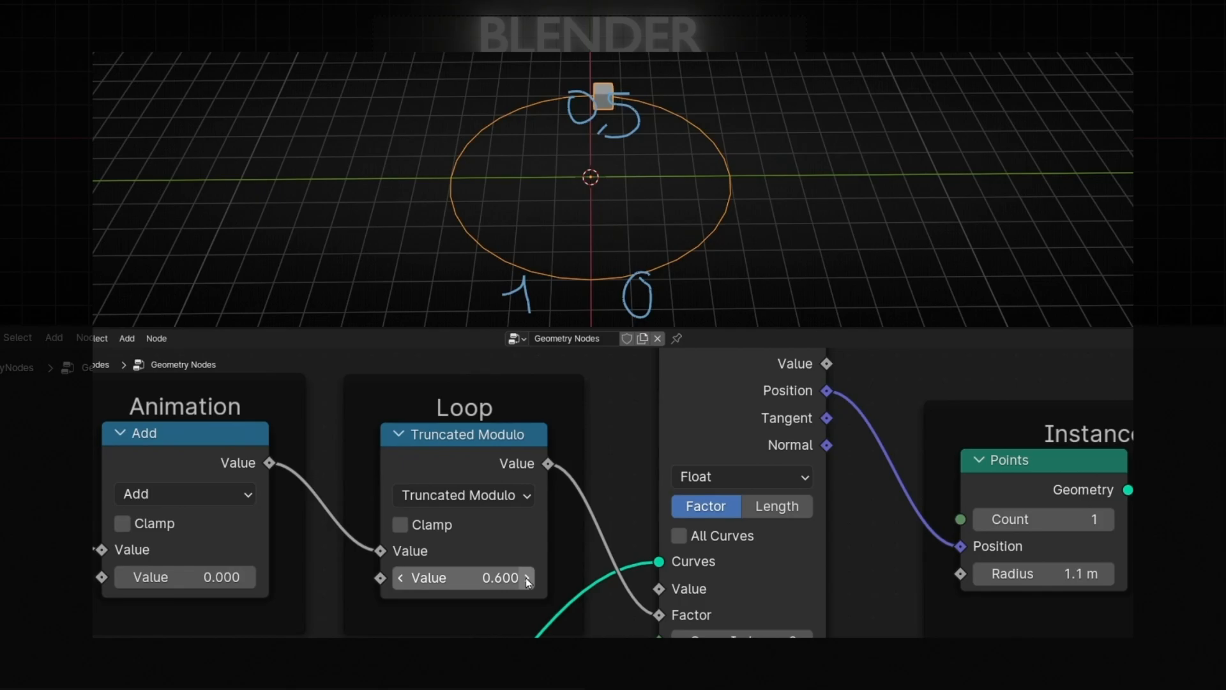
click(527, 578)
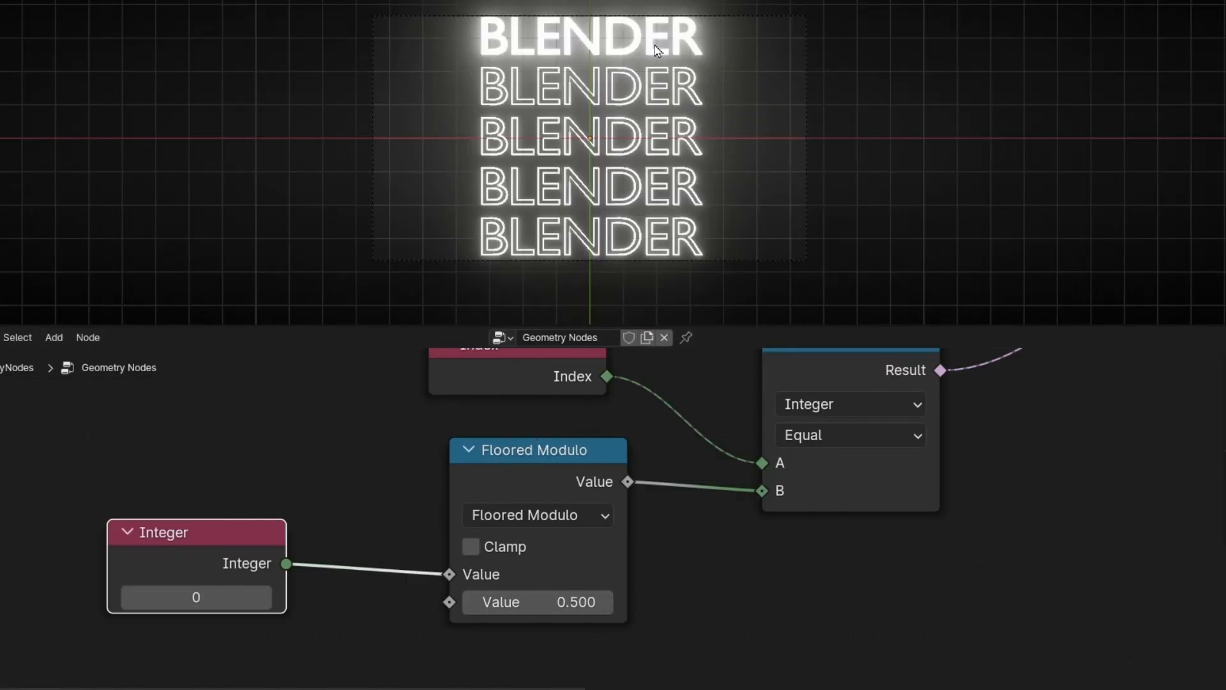
Set the second value of the Floored Modulo node to 5.
click(544, 610)
key(Escape)
click(540, 601)
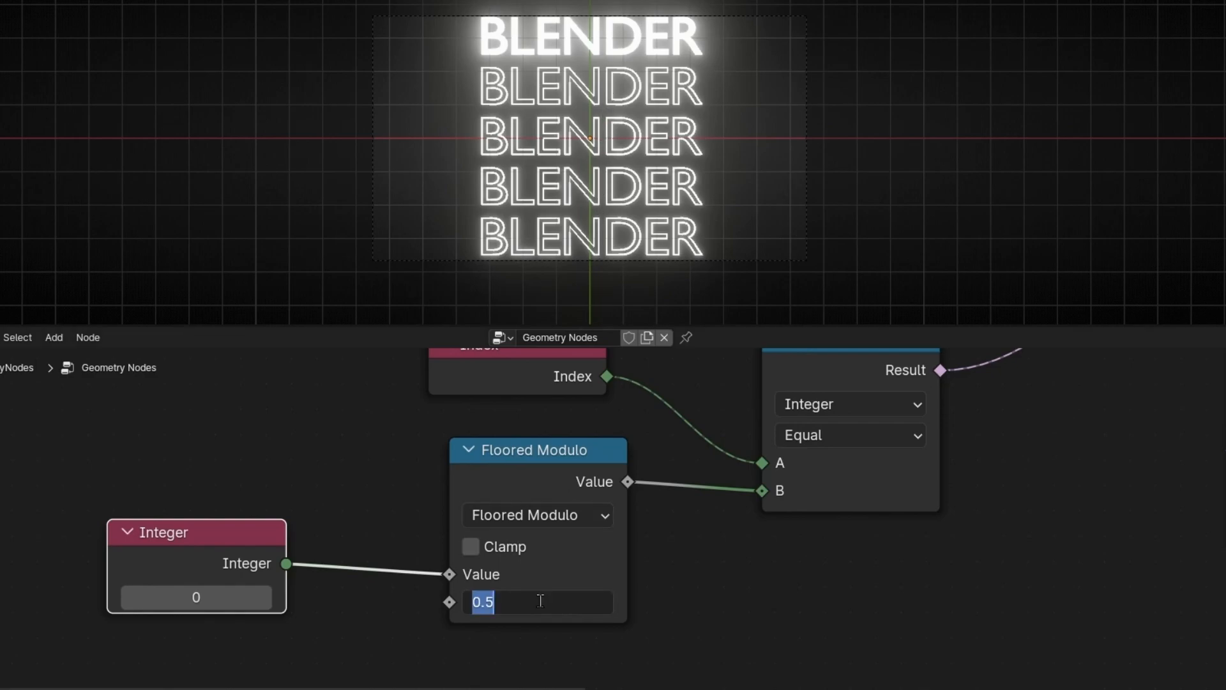
text(5)
key(Return)
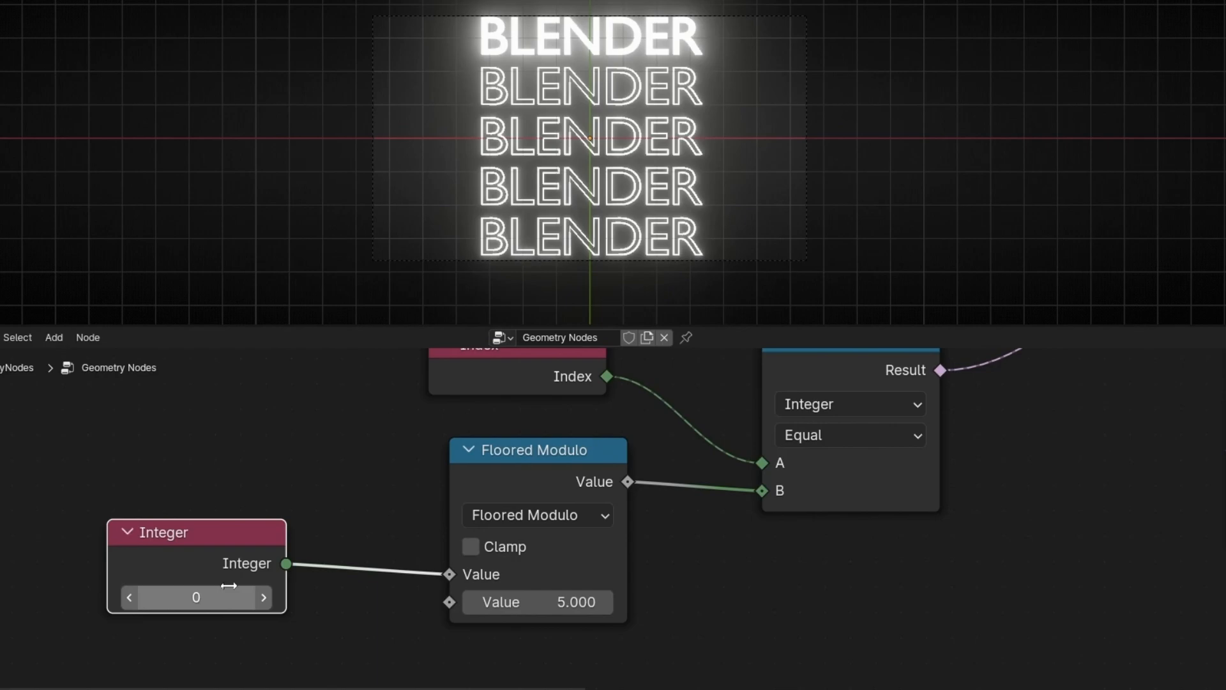
Cut the link from Floored Modulo to the Equal node, set B to 0, and reconnect the Floored Modulo output to B.
ctrl+right_drag(697, 543, 696, 544)
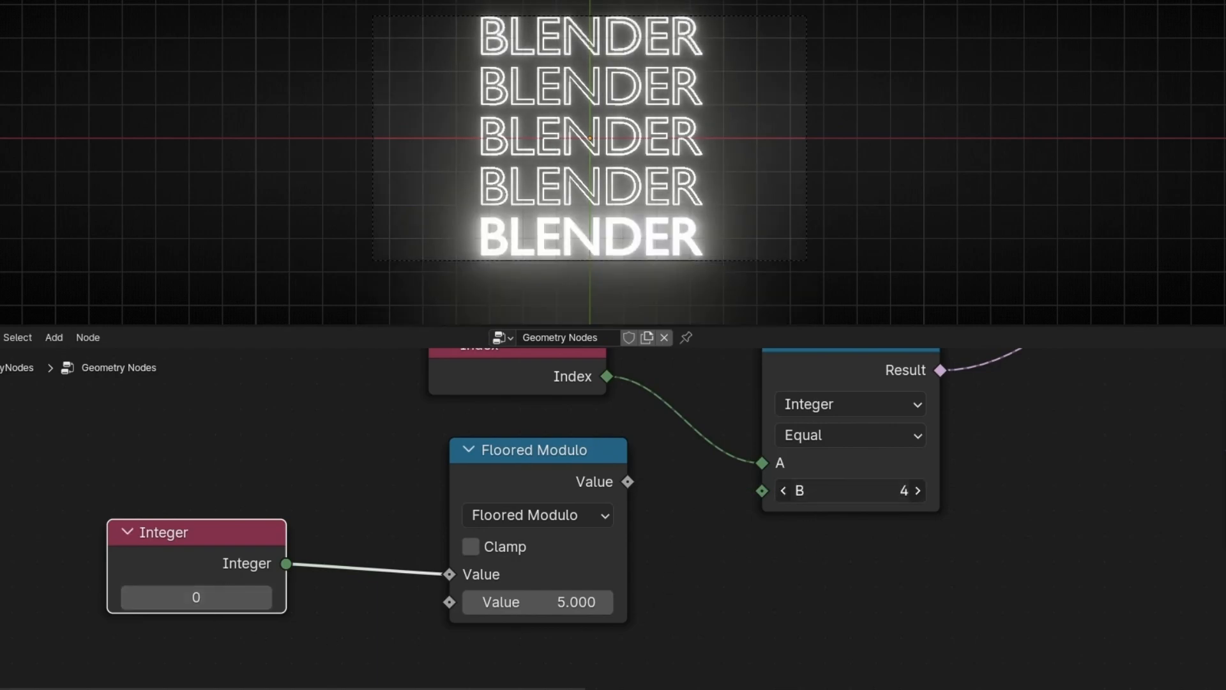
click(833, 490)
text(0)
key(Return)
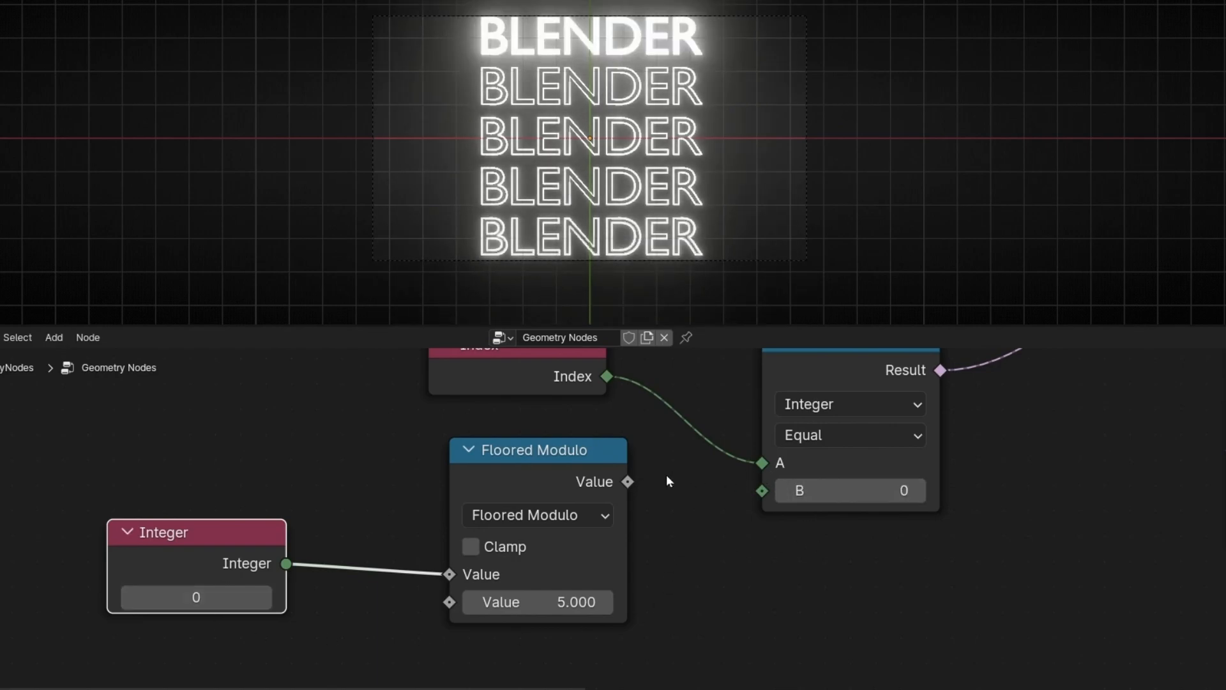
drag(628, 482, 762, 491)
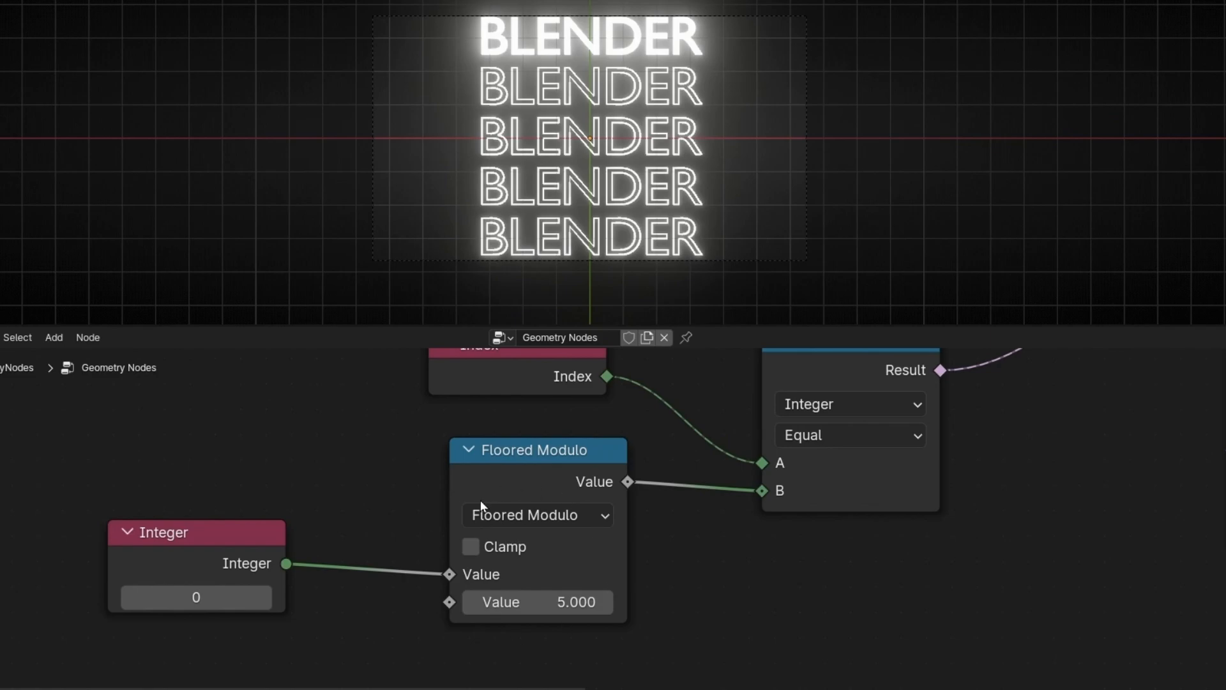
Disconnect Floored Modulo from the Equal node again and set B to 4, followed by 5, to compare the filled line.
ctrl+right_drag(690, 461, 695, 510)
click(897, 491)
text(4)
key(Return)
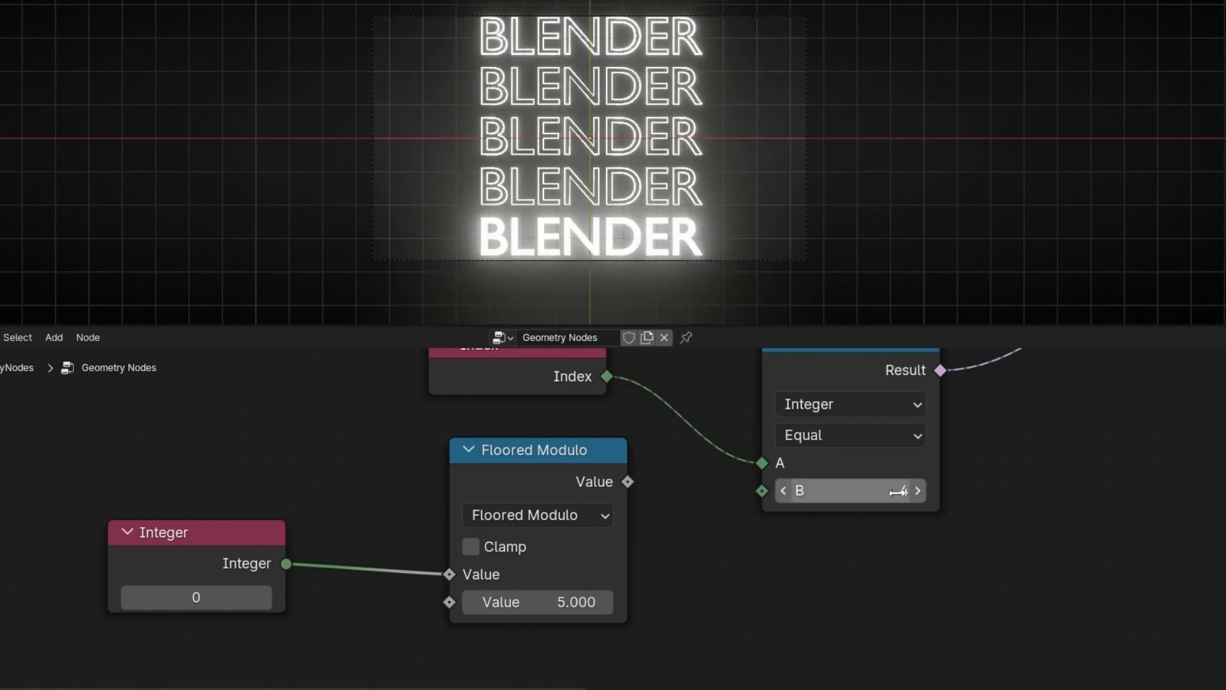
click(919, 491)
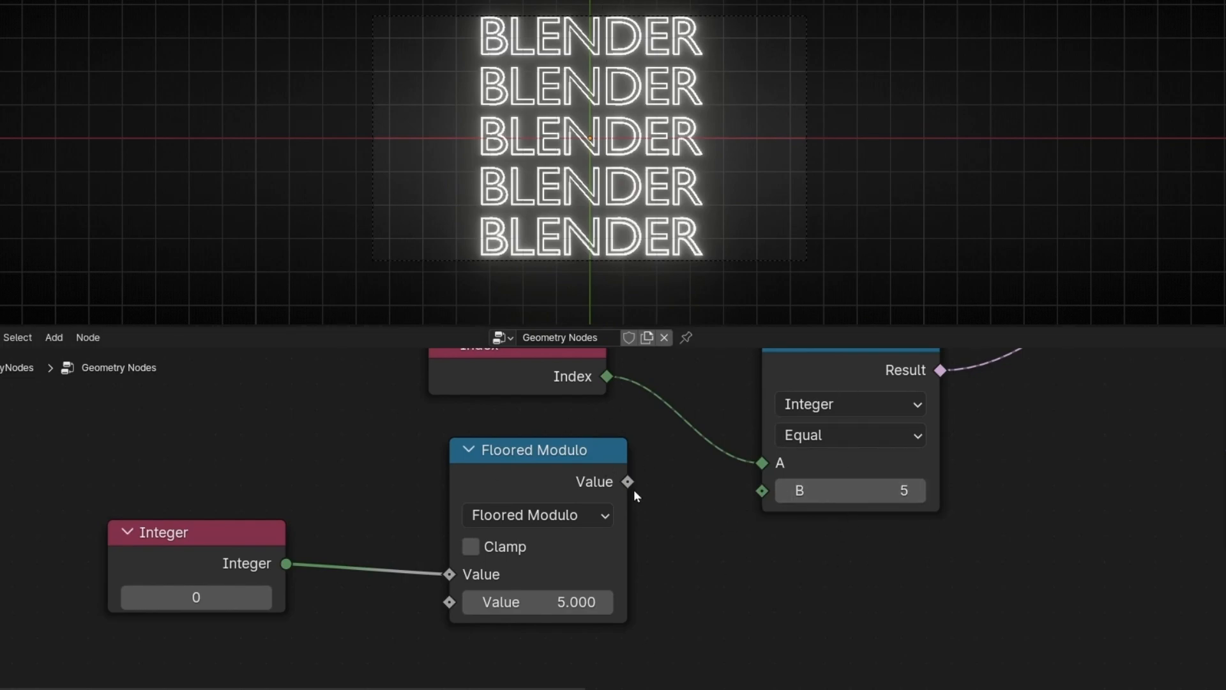
Connect the Floored Modulo output to B of the Equal node and step the Integer value up to 5.
drag(629, 482, 763, 490)
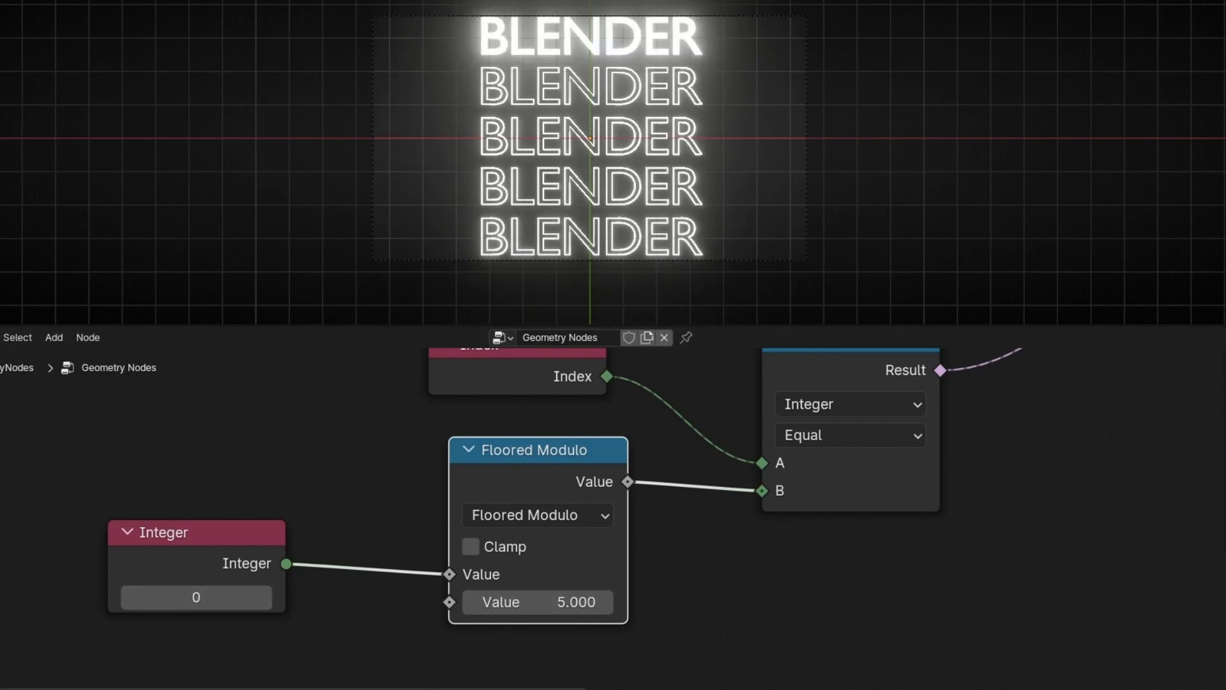
click(264, 597)
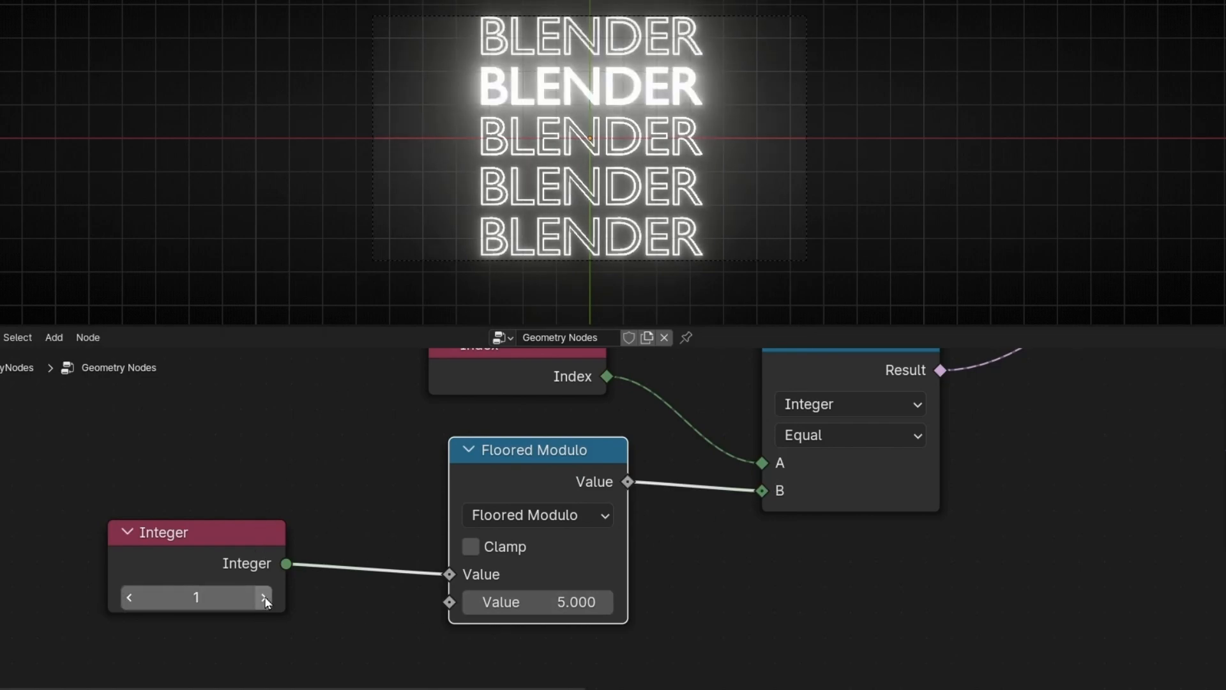
click(264, 598)
click(264, 597)
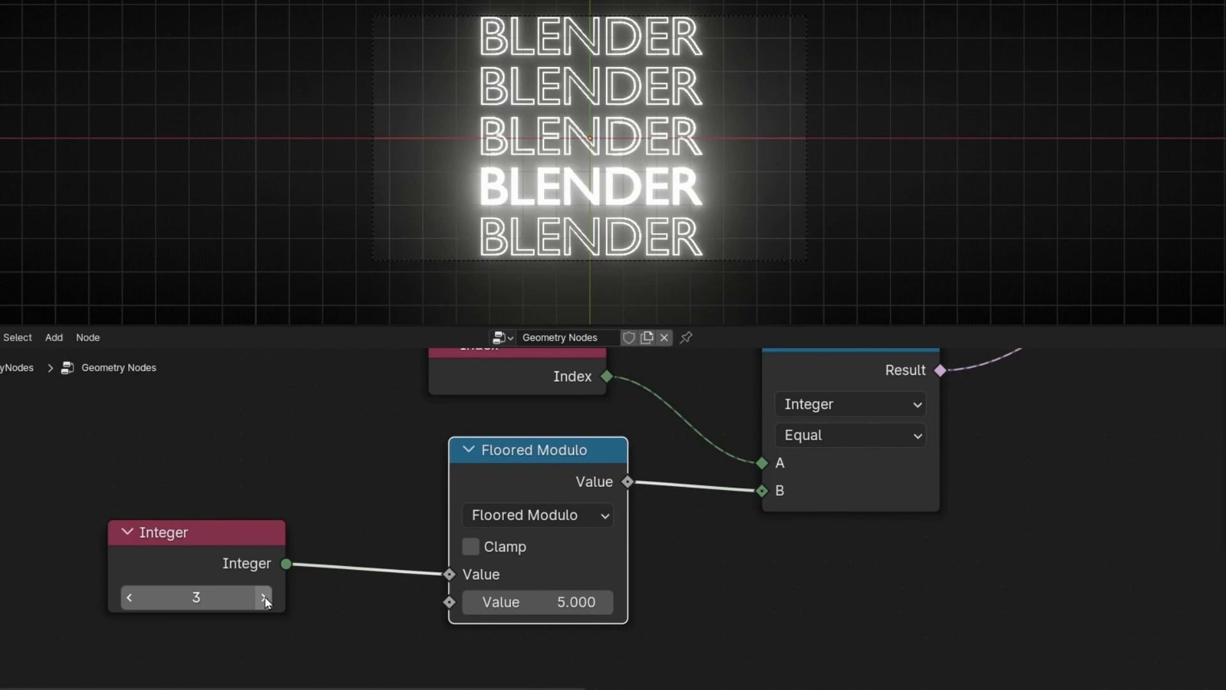
click(264, 597)
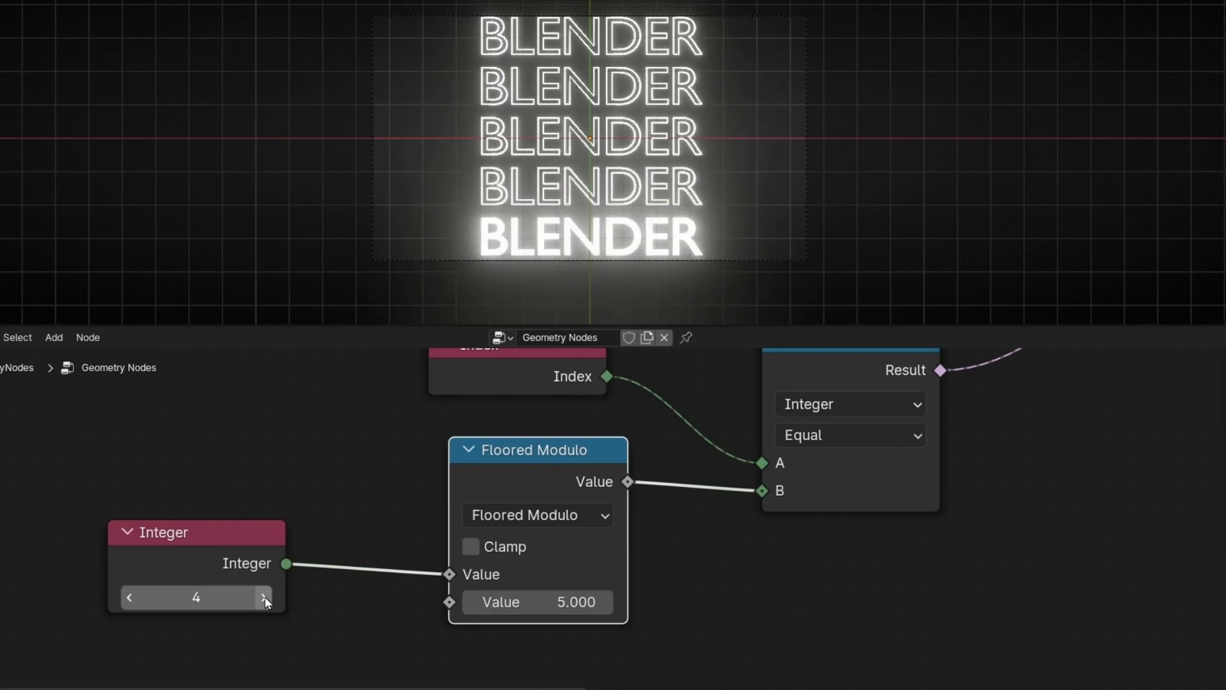
click(264, 597)
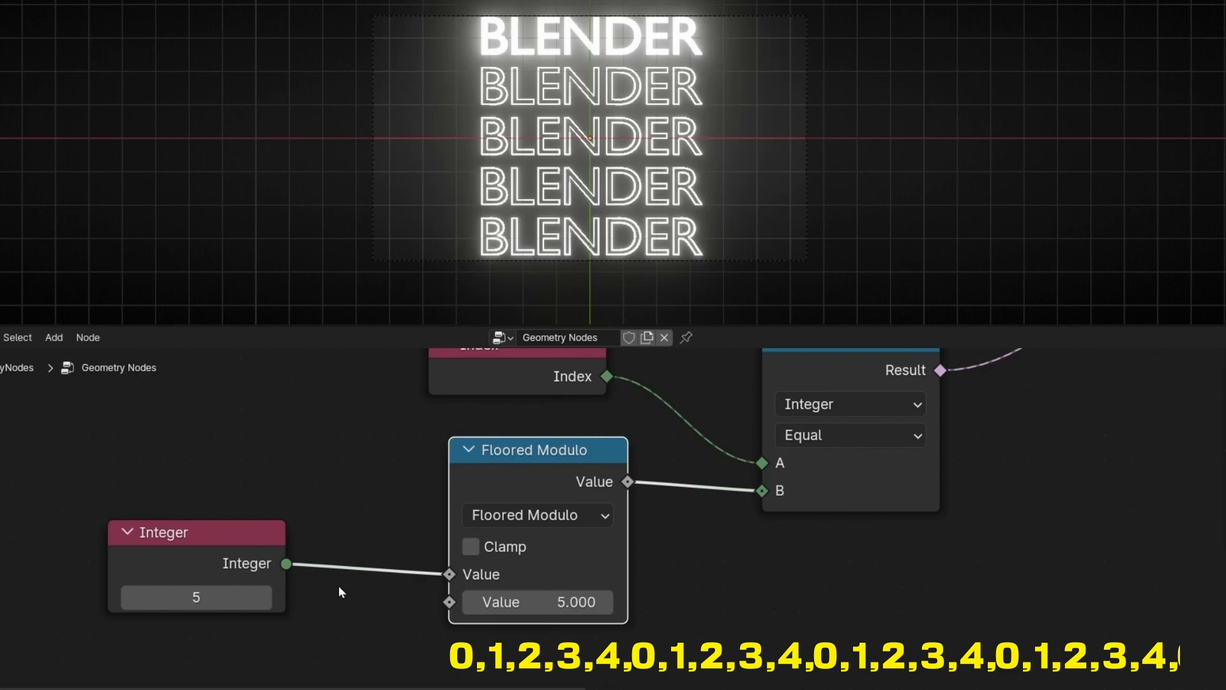
Keep raising the Integer node's value to 25 to check how the filled line cycles.
click(263, 597)
click(263, 596)
click(263, 597)
click(263, 597)
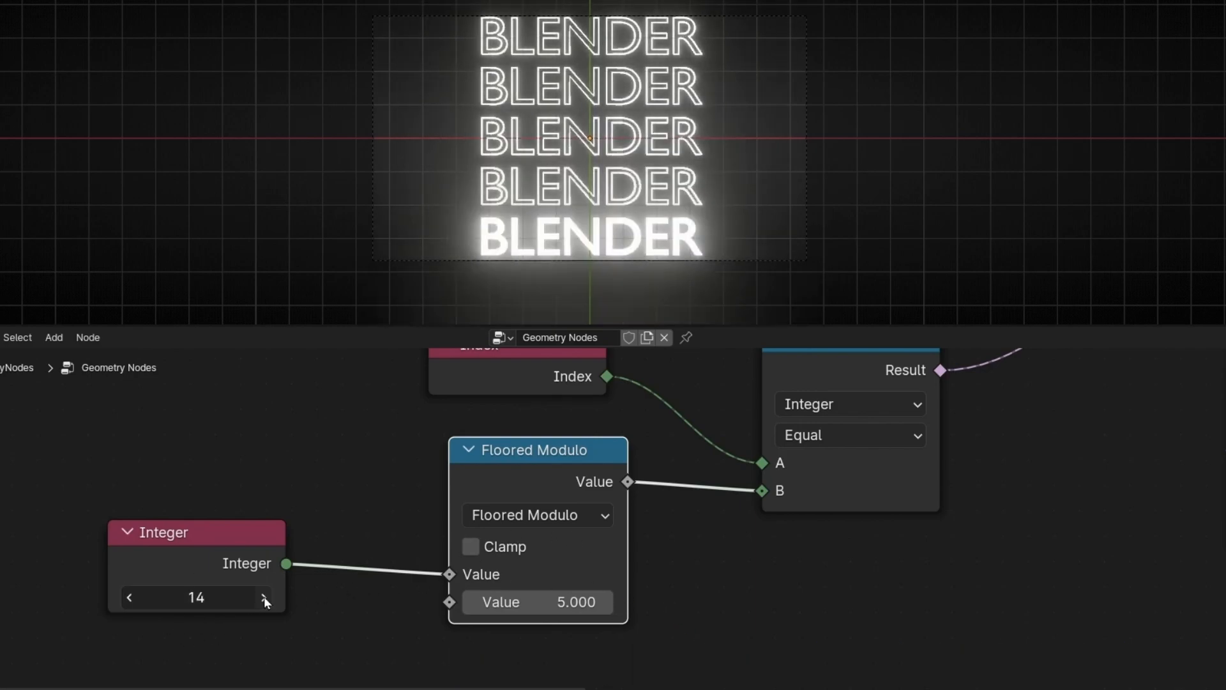
click(263, 596)
click(263, 596)
click(263, 596)
click(263, 597)
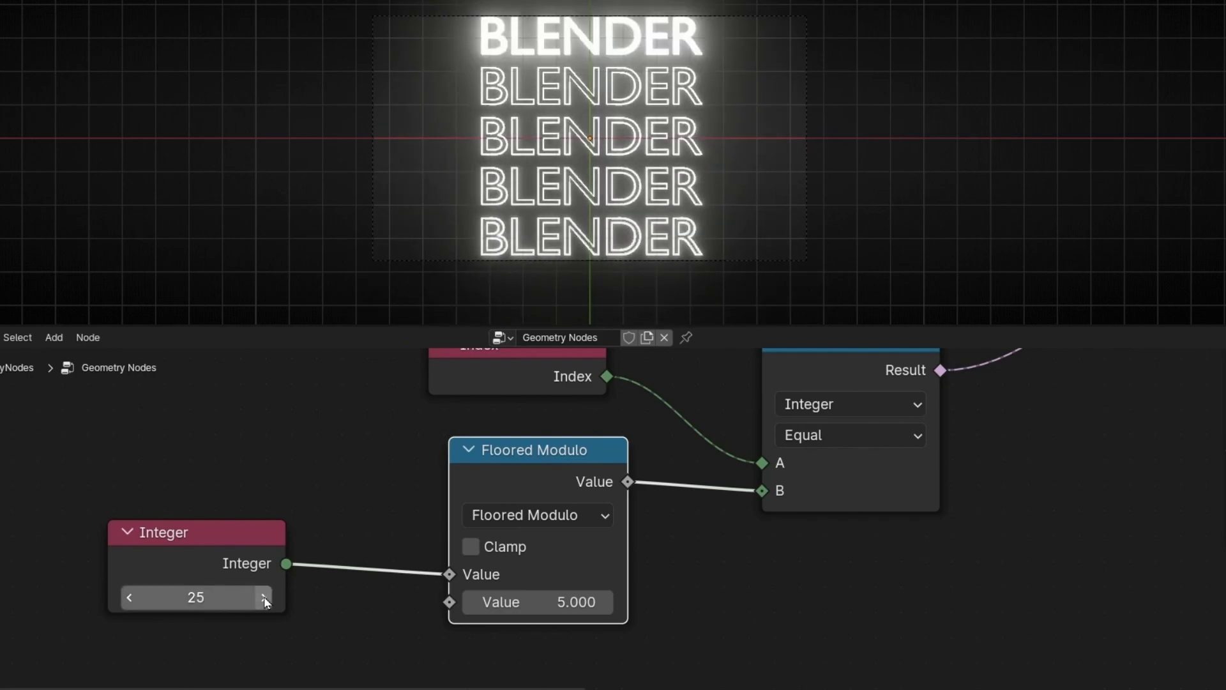
Replace the Integer node with Scene Time, feeding Seconds into the first Floored Modulo value, and briefly play the animation.
click(230, 547)
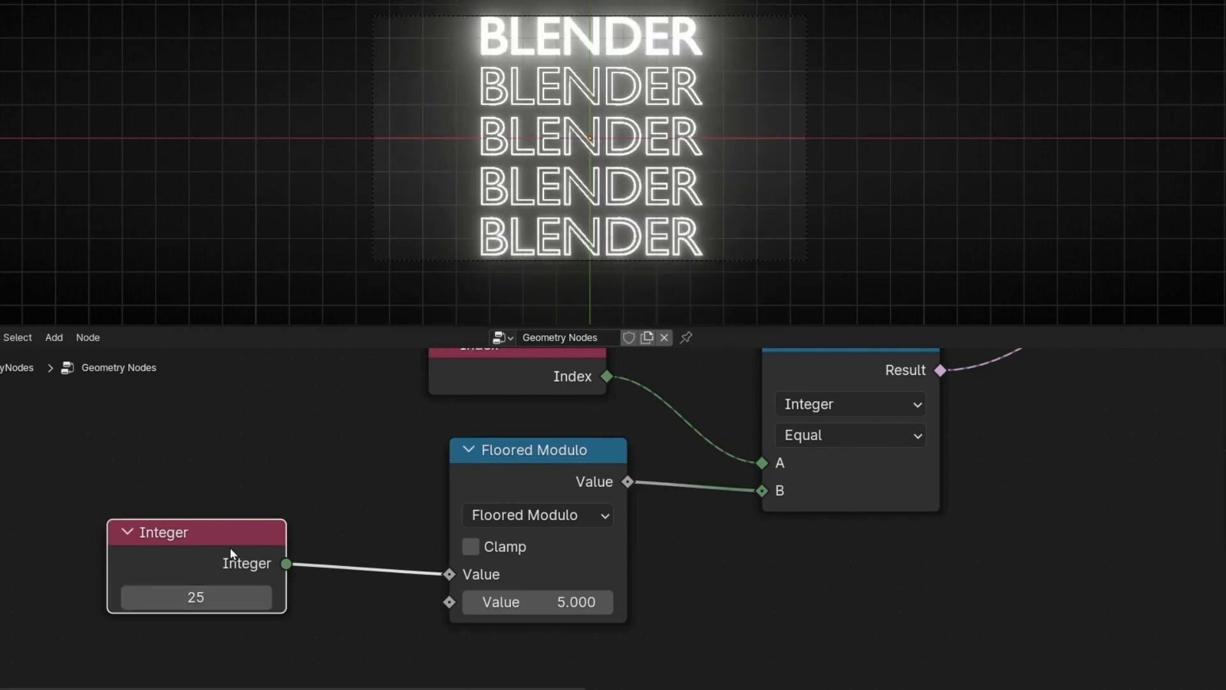
key(x)
drag(449, 573, 219, 498)
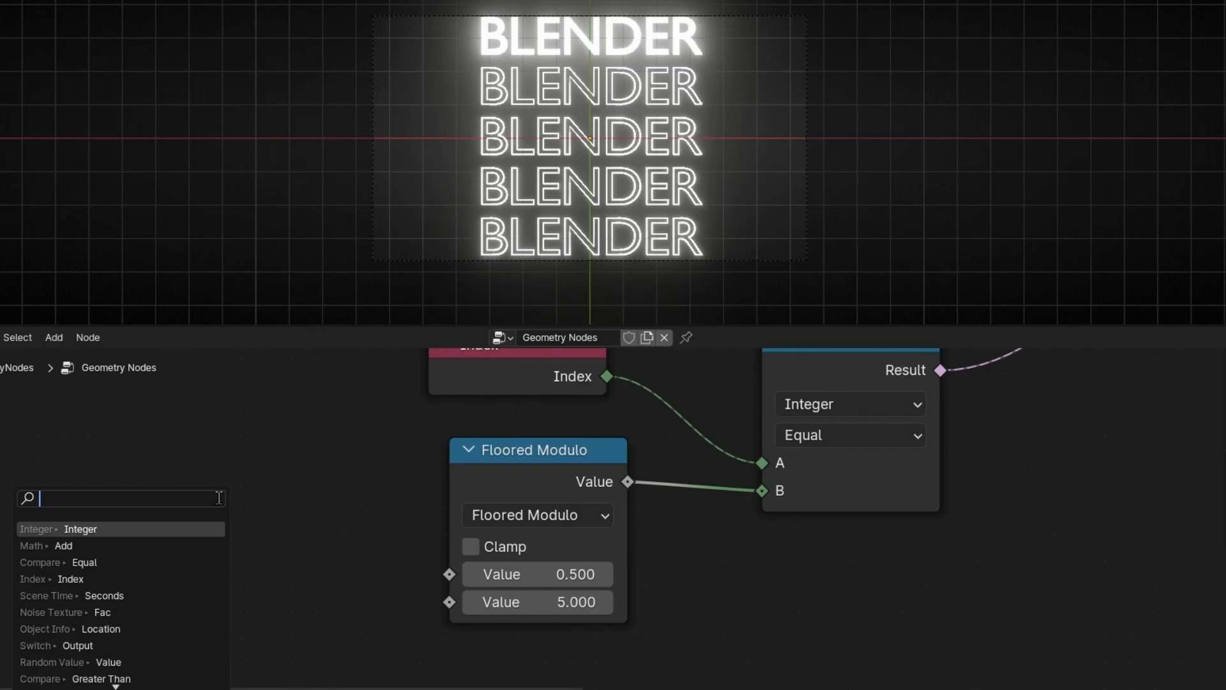
text(scen)
key(Return)
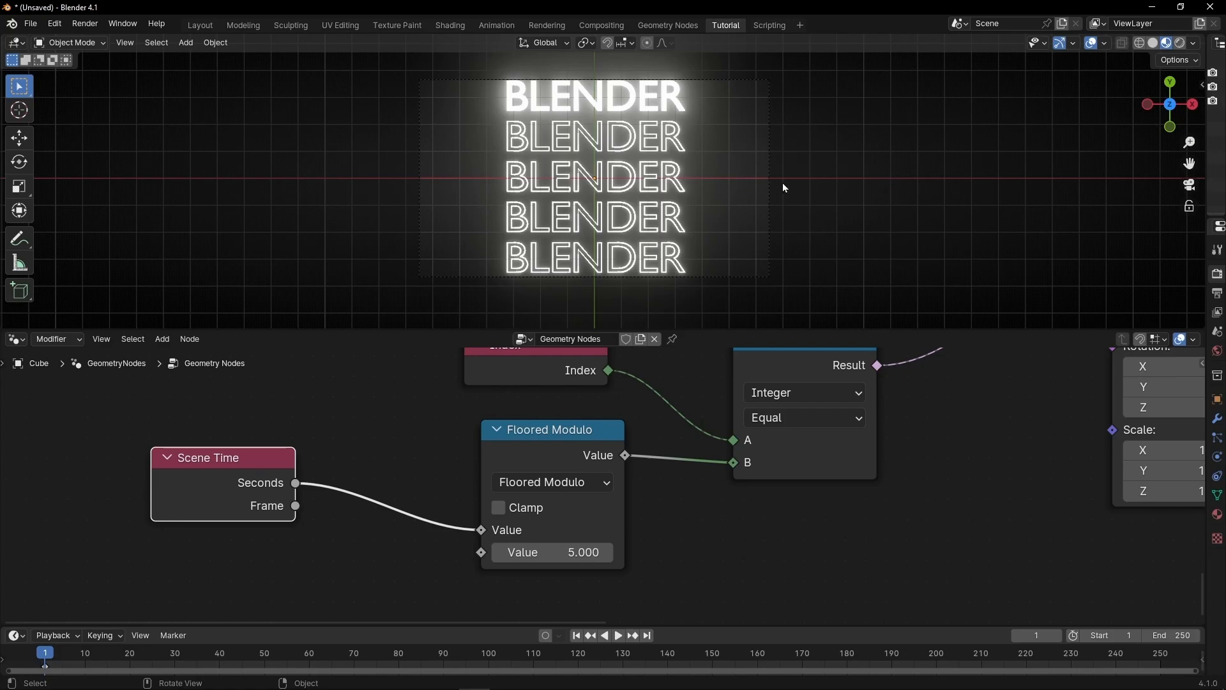
key(space)
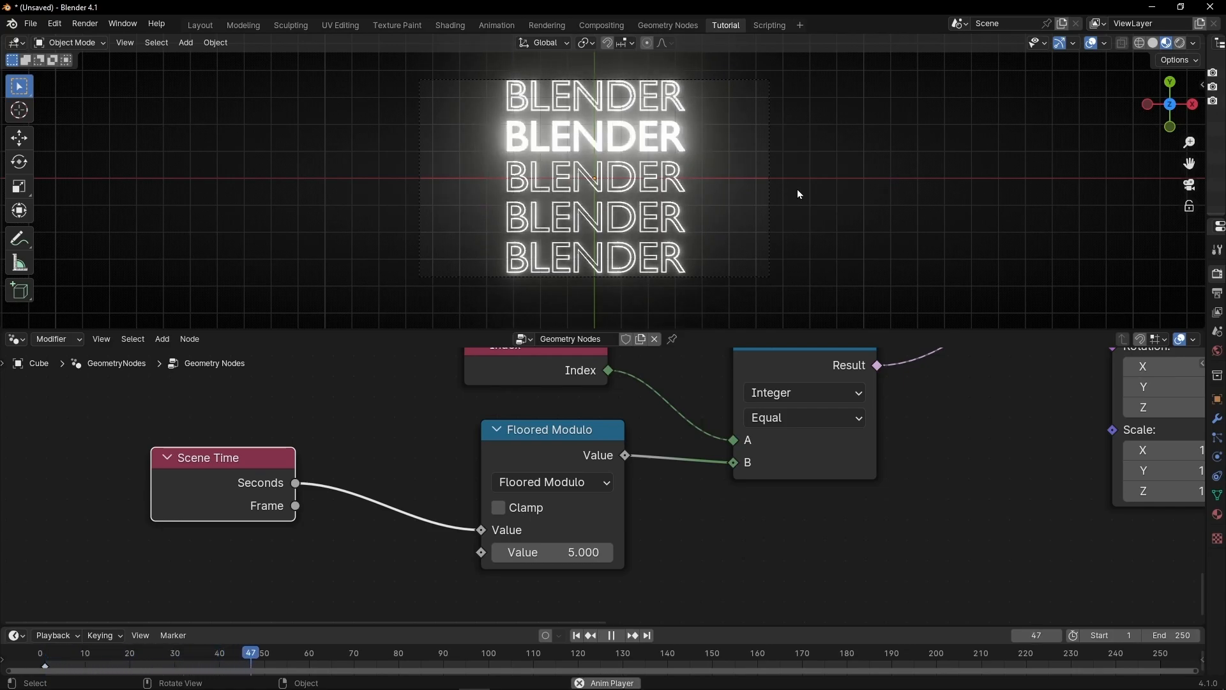
key(space)
Feed the Scene Time Frame output into Floored Modulo instead, preview the playback, and enlarge the timeline area slightly.
drag(297, 509, 481, 530)
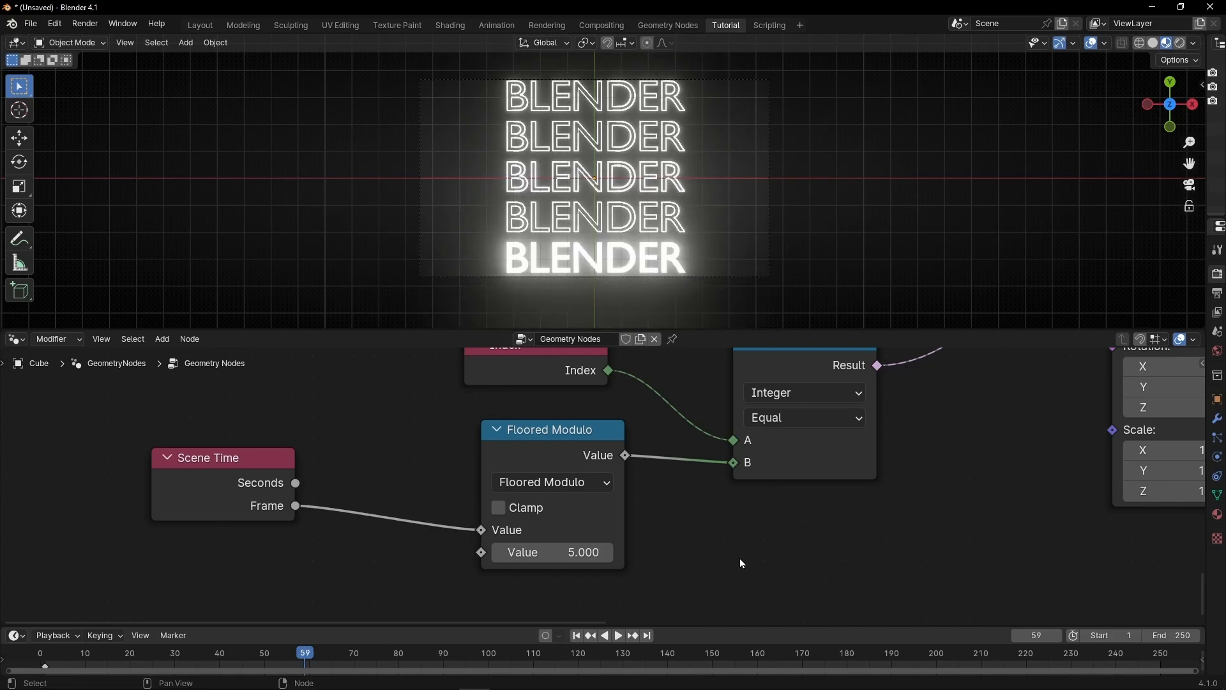
key(space)
key(space)
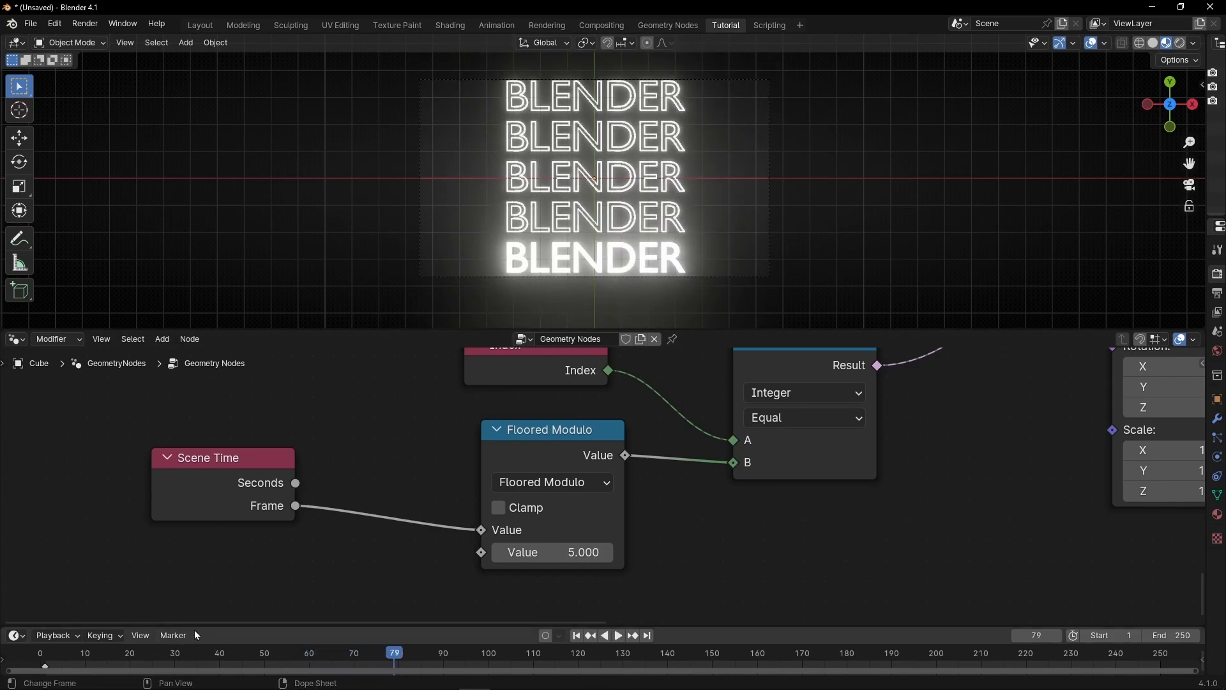
drag(194, 628, 192, 603)
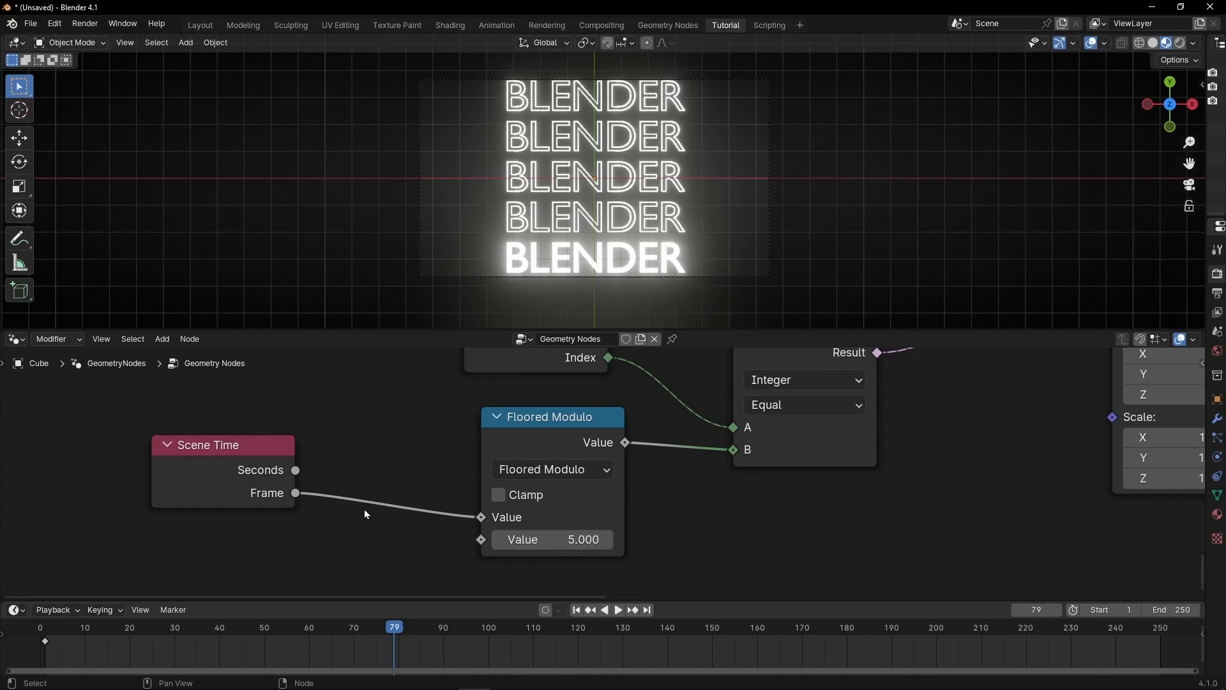
Insert a Math node set to Multiply between the Scene Time Frame output and the Floored Modulo node.
key(shift+a)
text(math)
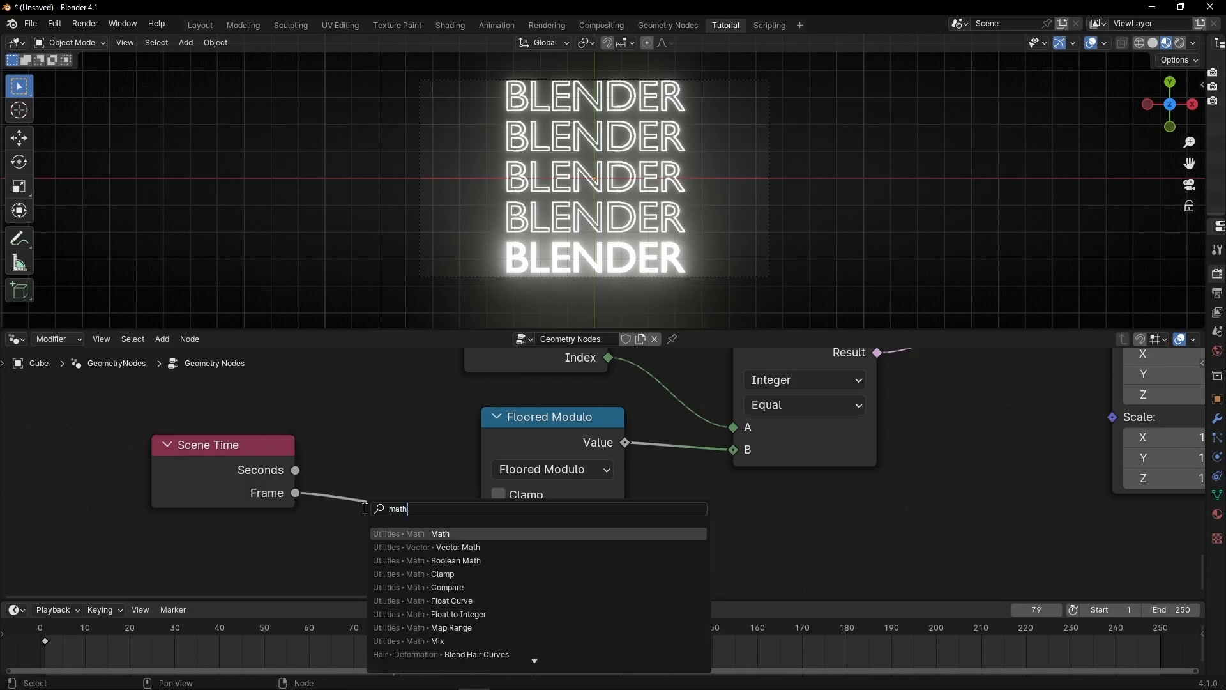
key(Return)
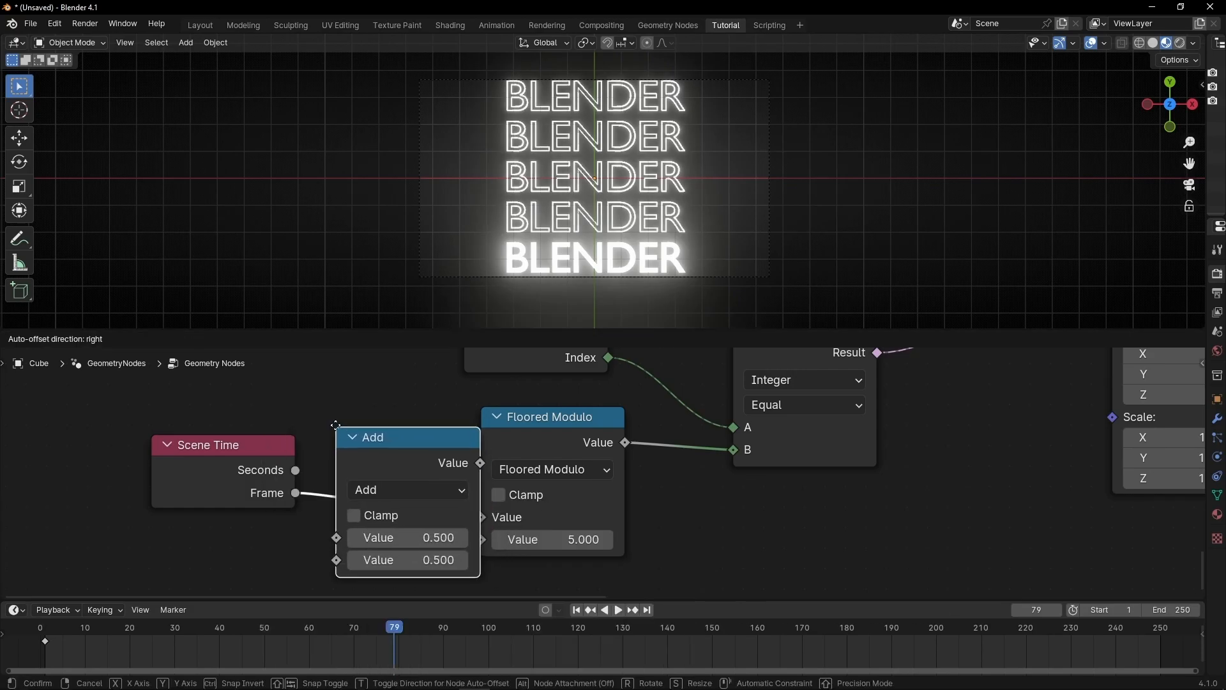
click(379, 468)
click(420, 480)
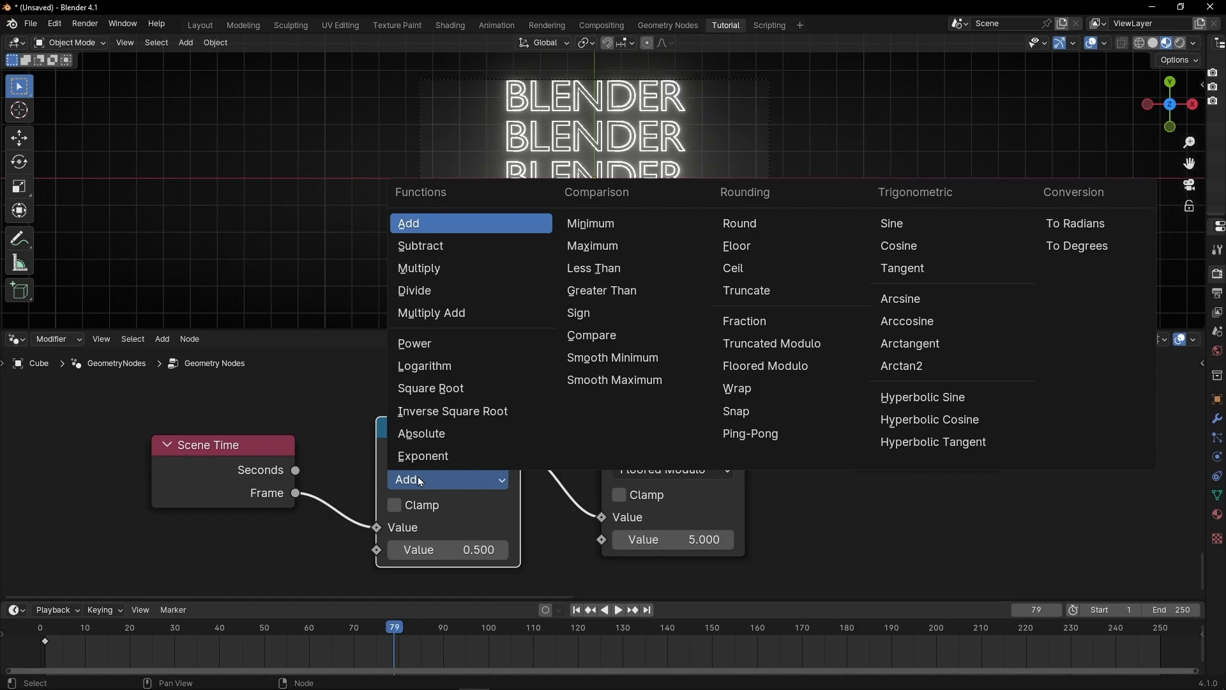
click(453, 266)
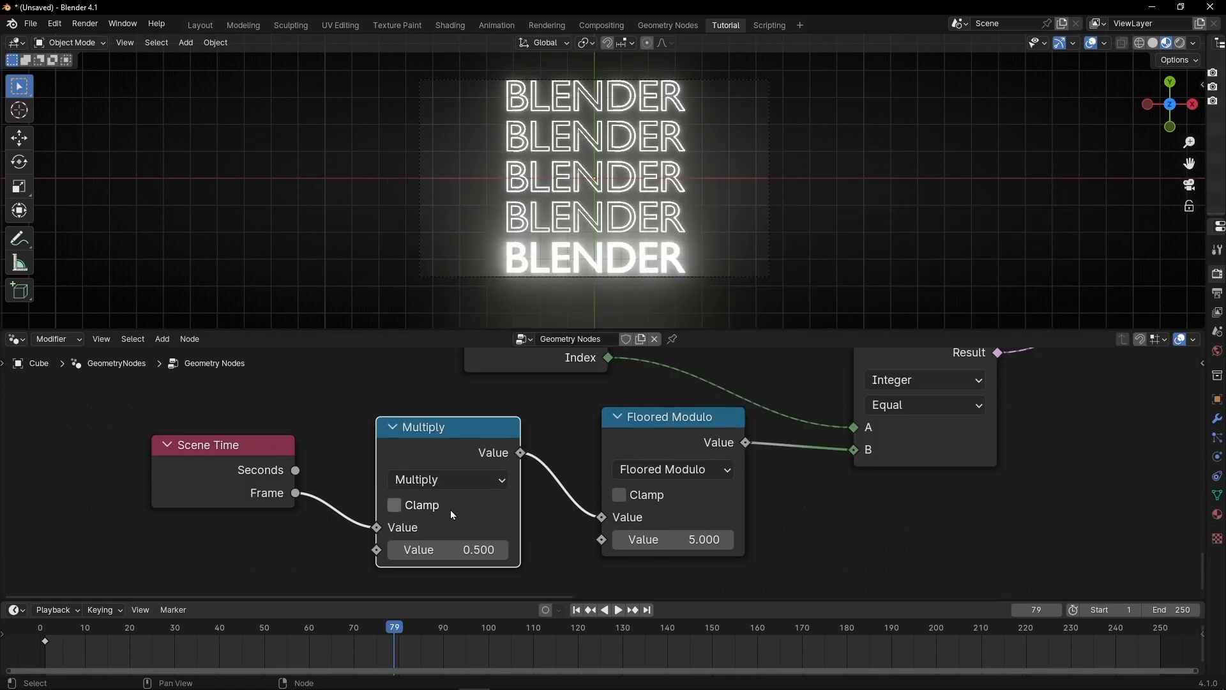
Set the second value of the Multiply node to 0.1.
click(447, 549)
text(0)
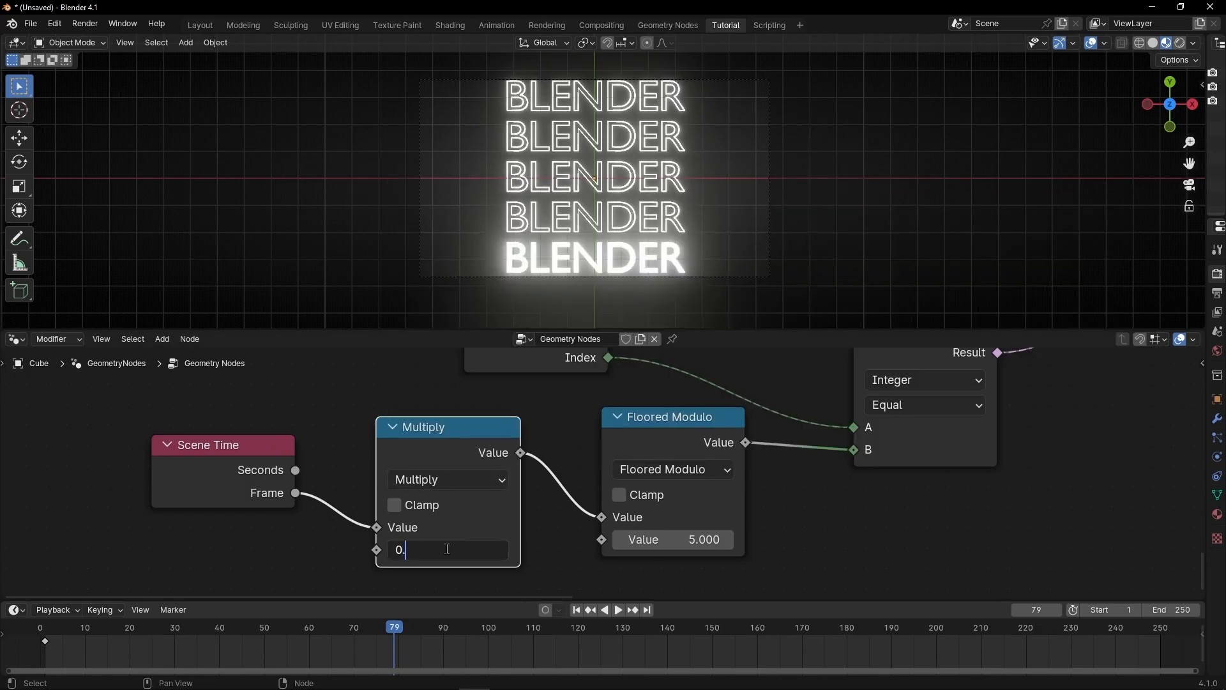
text(.1)
key(Return)
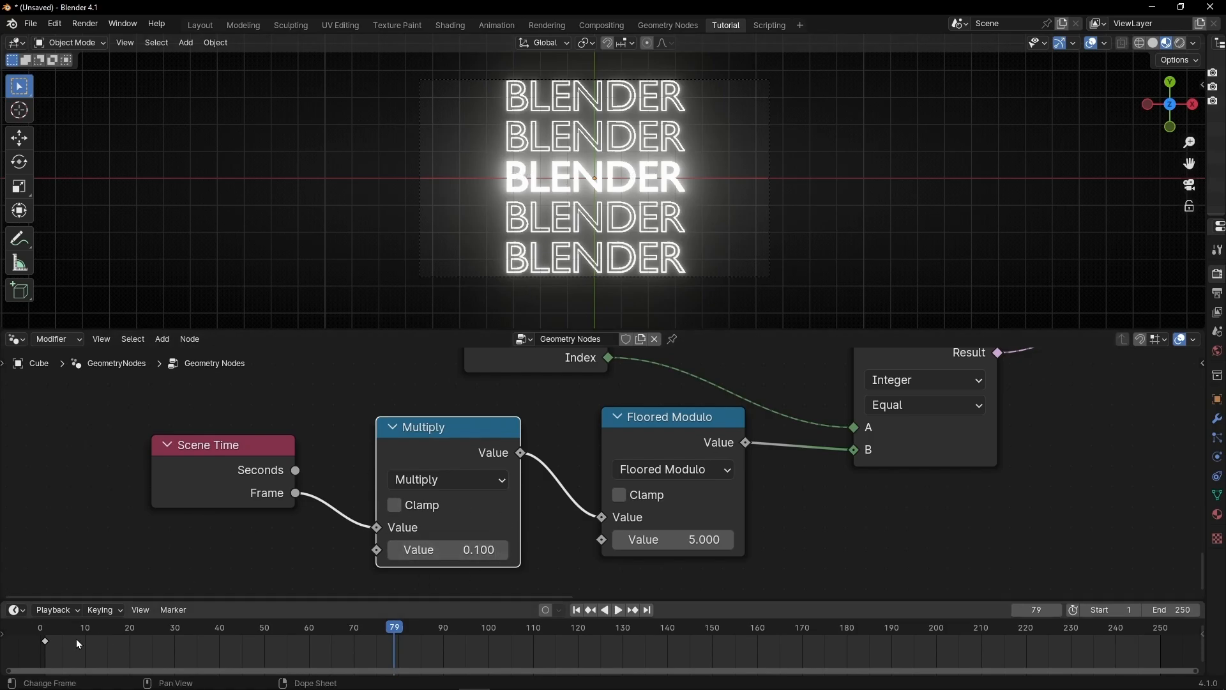
Return to frame 1, scrub through frame 10 and beyond, and play the animation to check the line timing.
key(shift+Left)
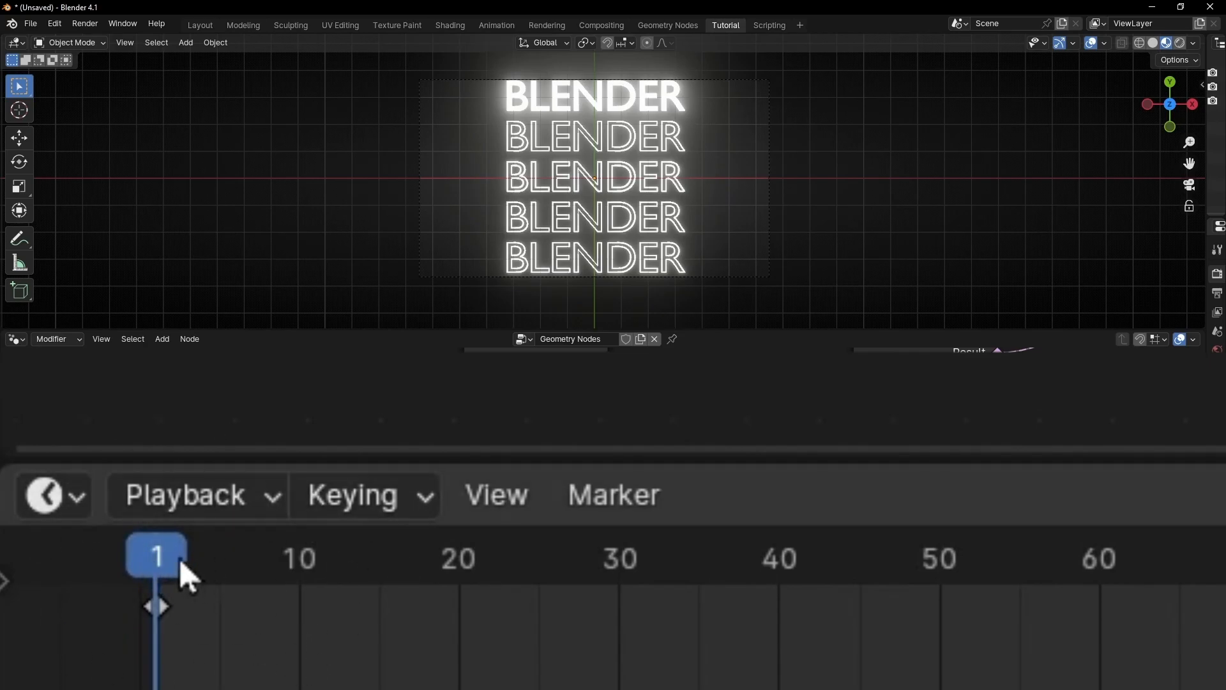
drag(168, 558, 301, 557)
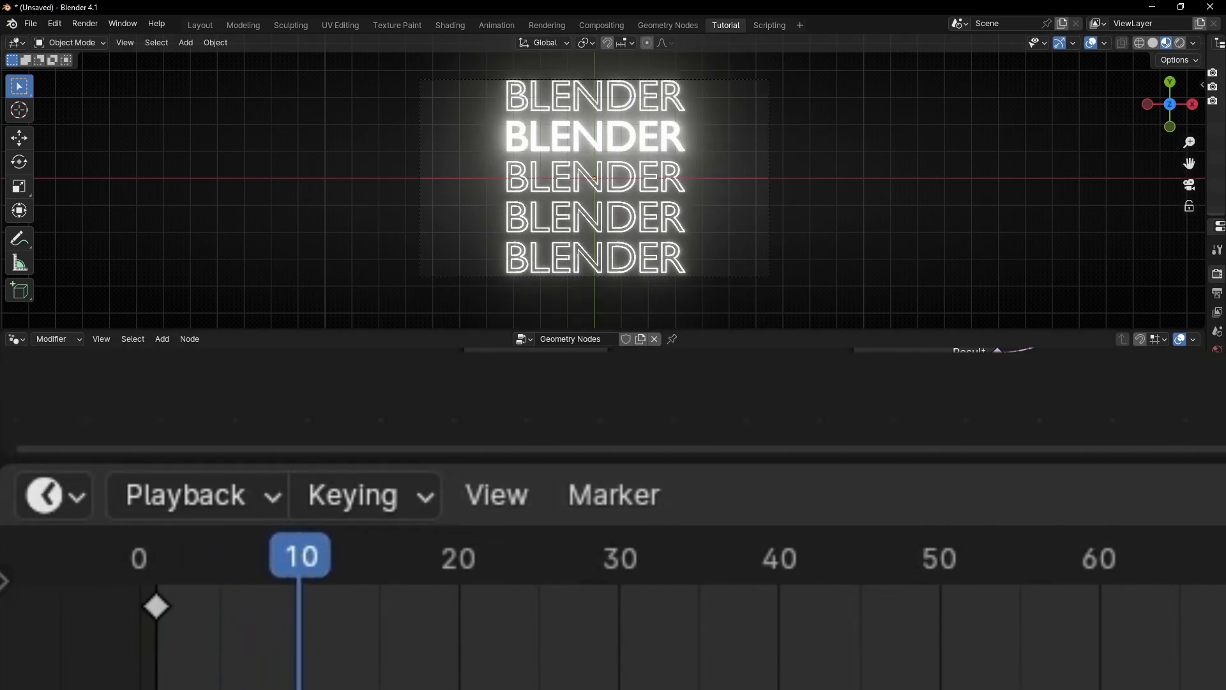
drag(298, 555, 988, 560)
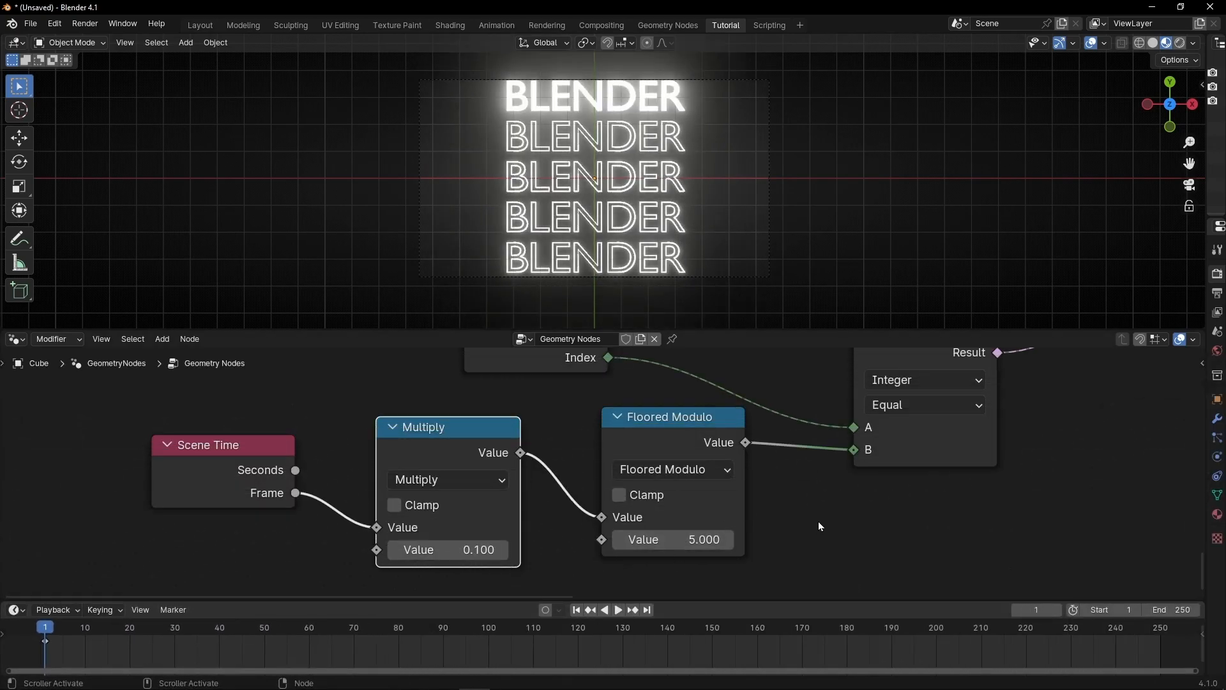
key(space)
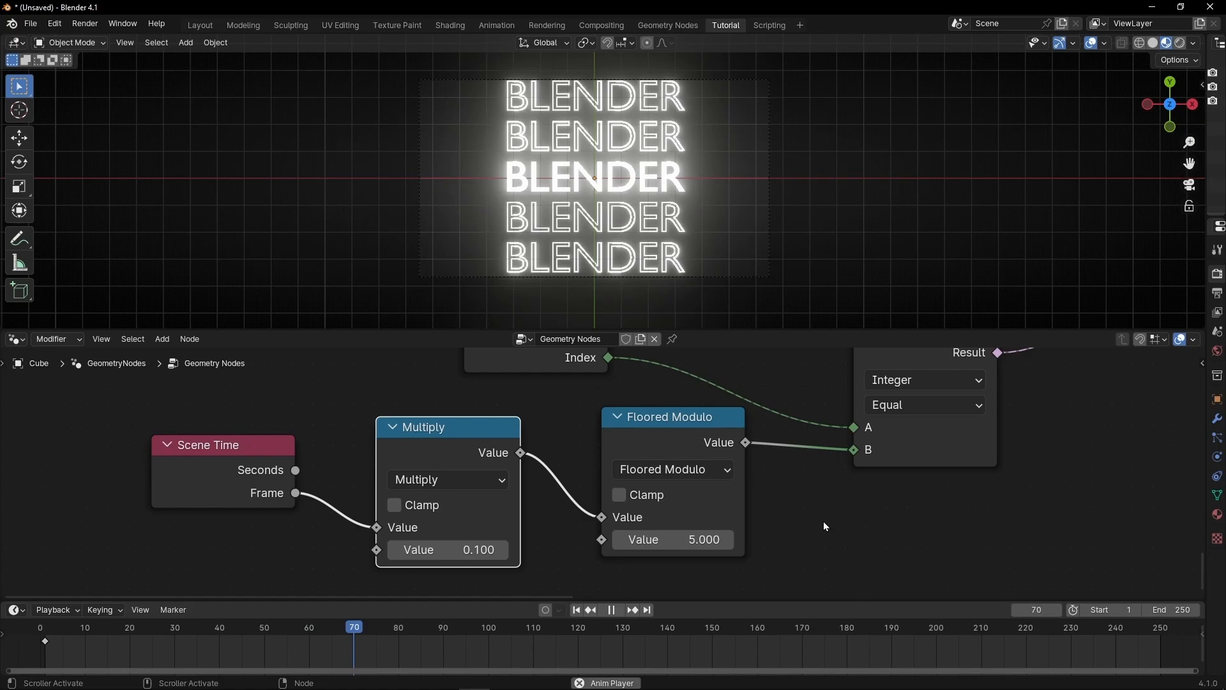
key(space)
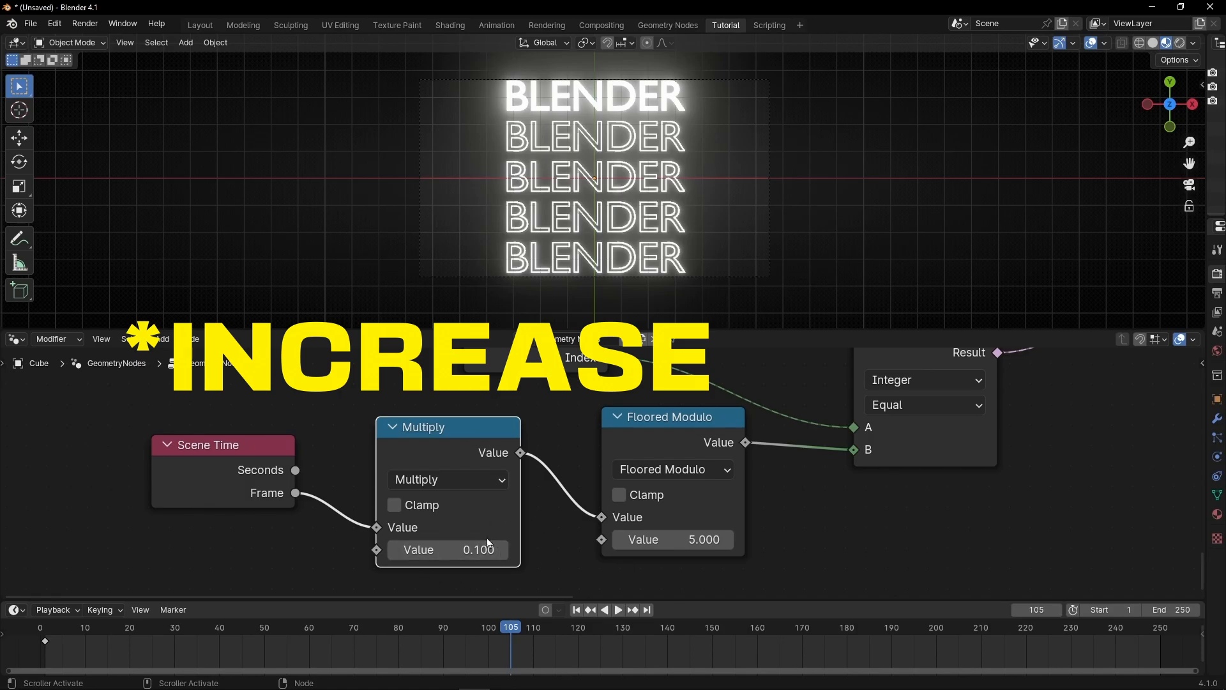
Switch the Multiply node to Divide with a second value of 10, and play the animation from the first frame.
click(400, 478)
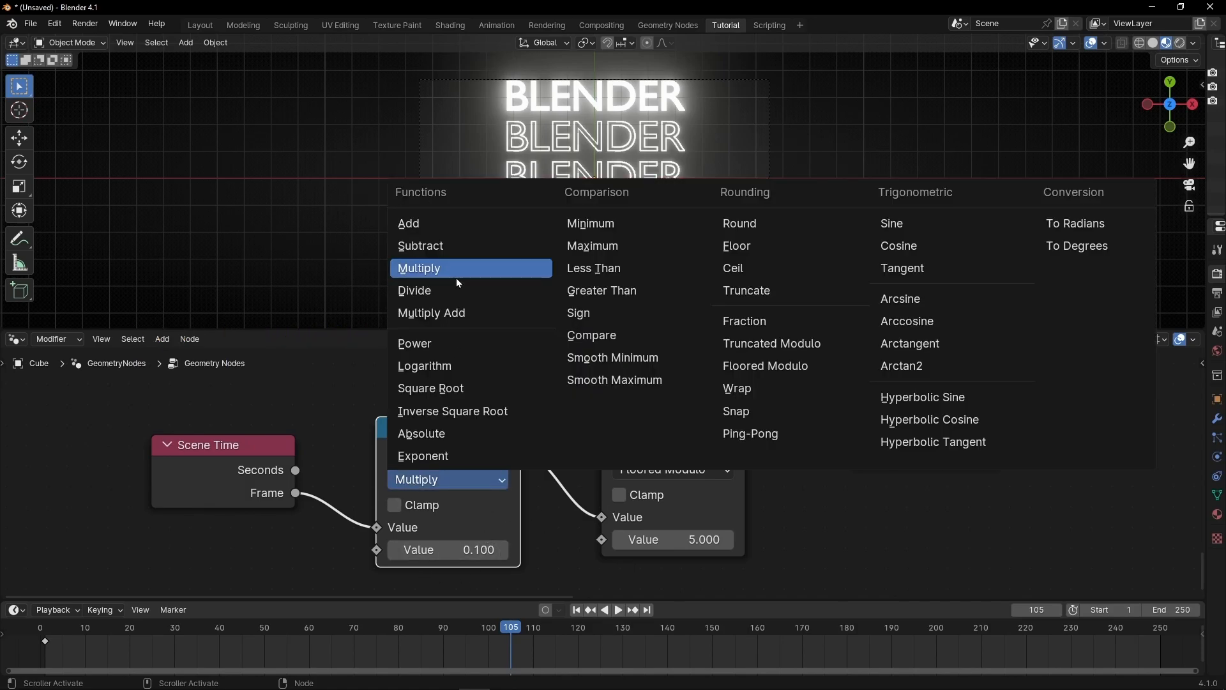
click(442, 287)
click(437, 551)
text(1)
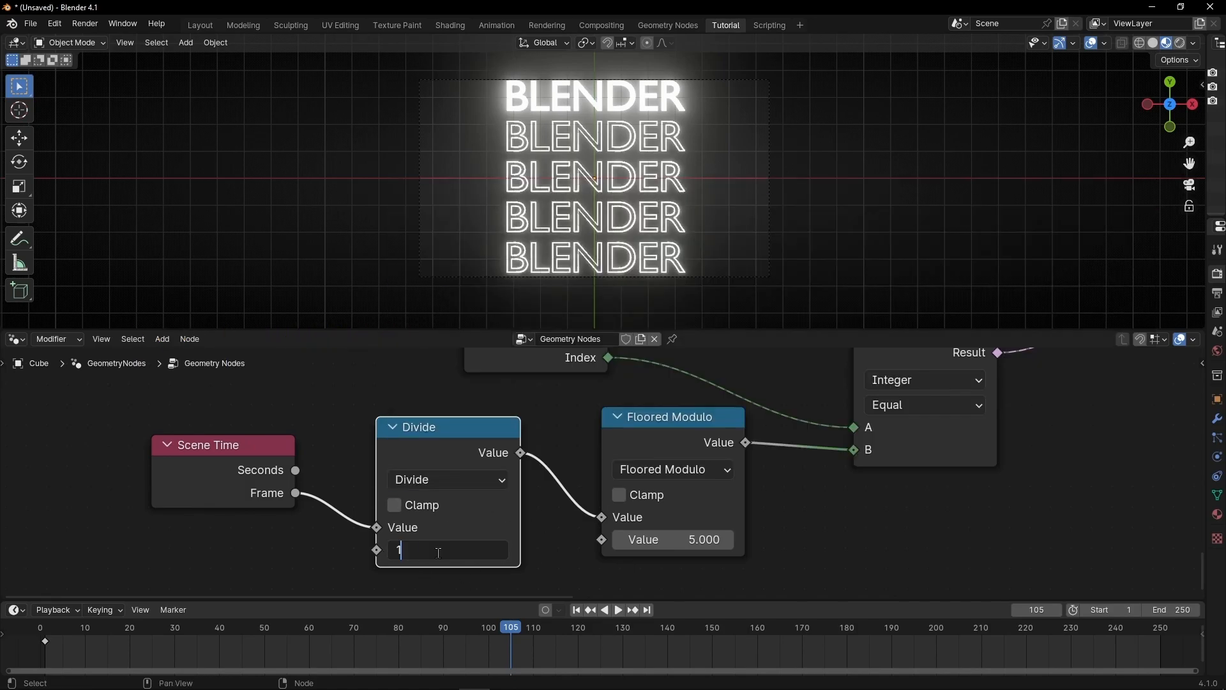
text(0)
key(Return)
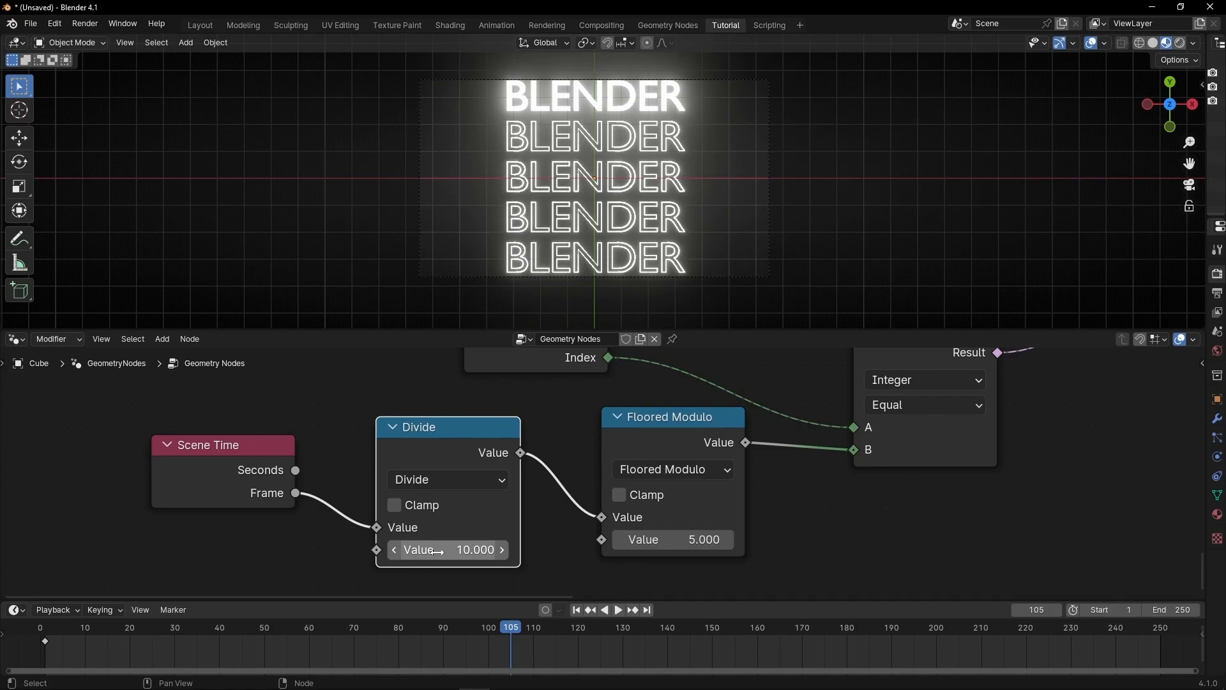
click(576, 610)
key(space)
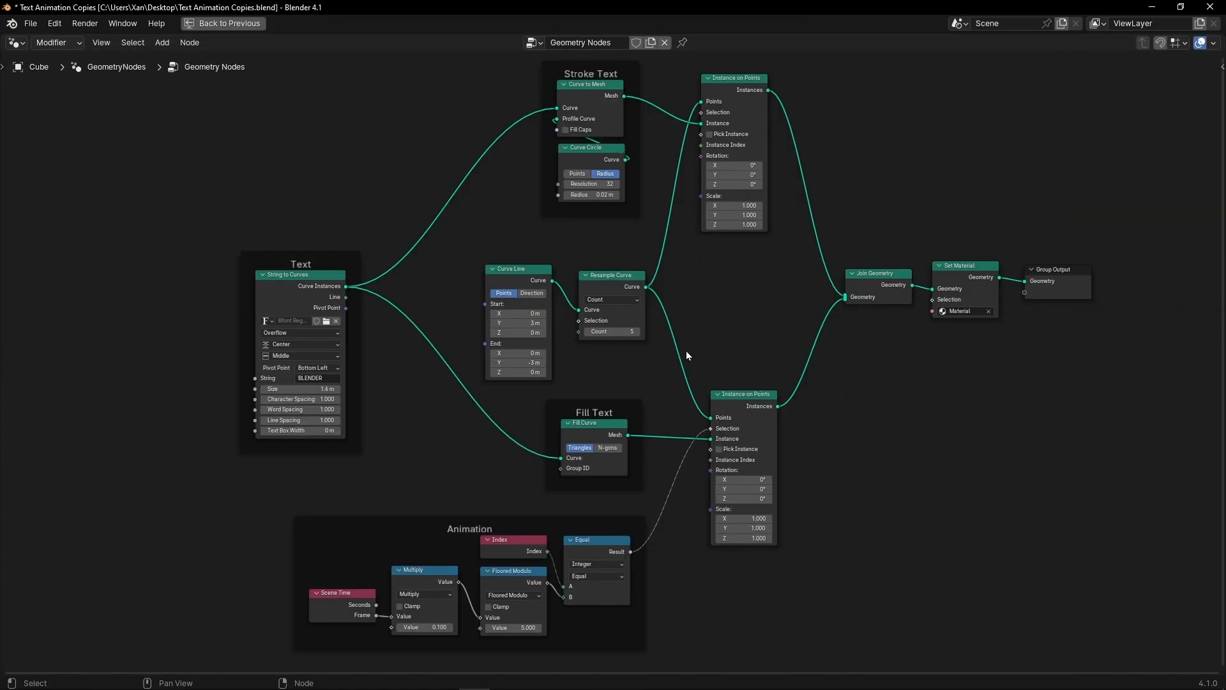
Restore the node editor from its maximized view and set the Resample Curve count to 6.
scroll(618, 284, up, 6)
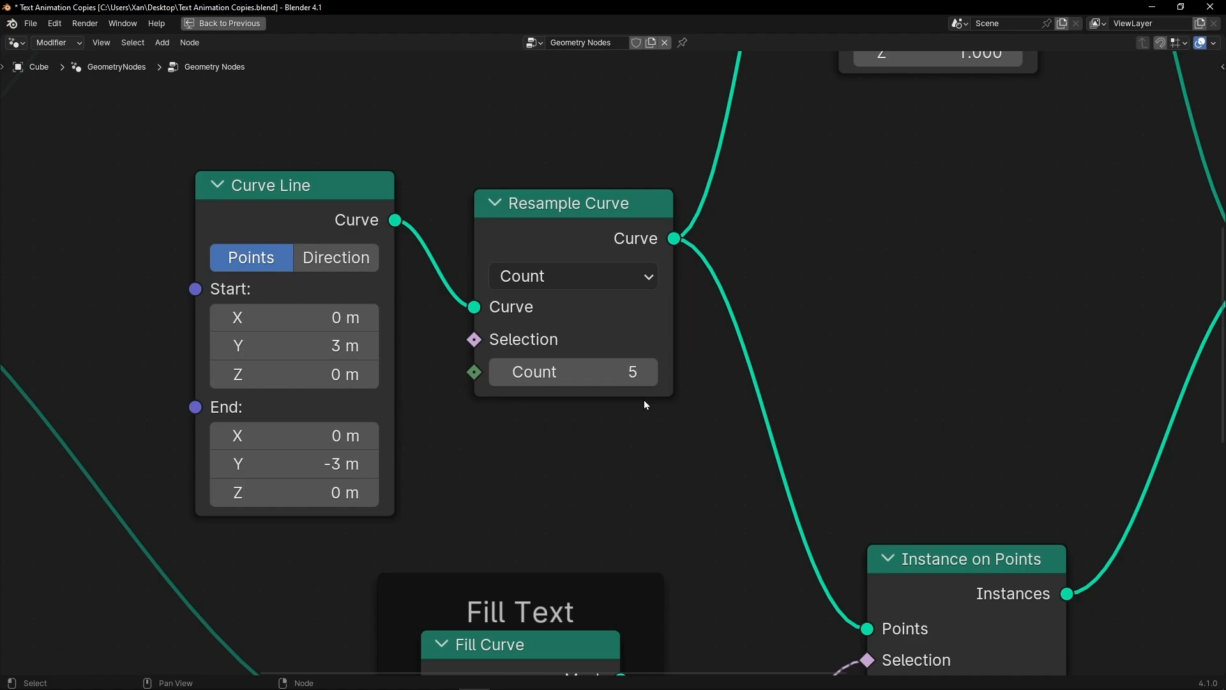
key(ctrl+space)
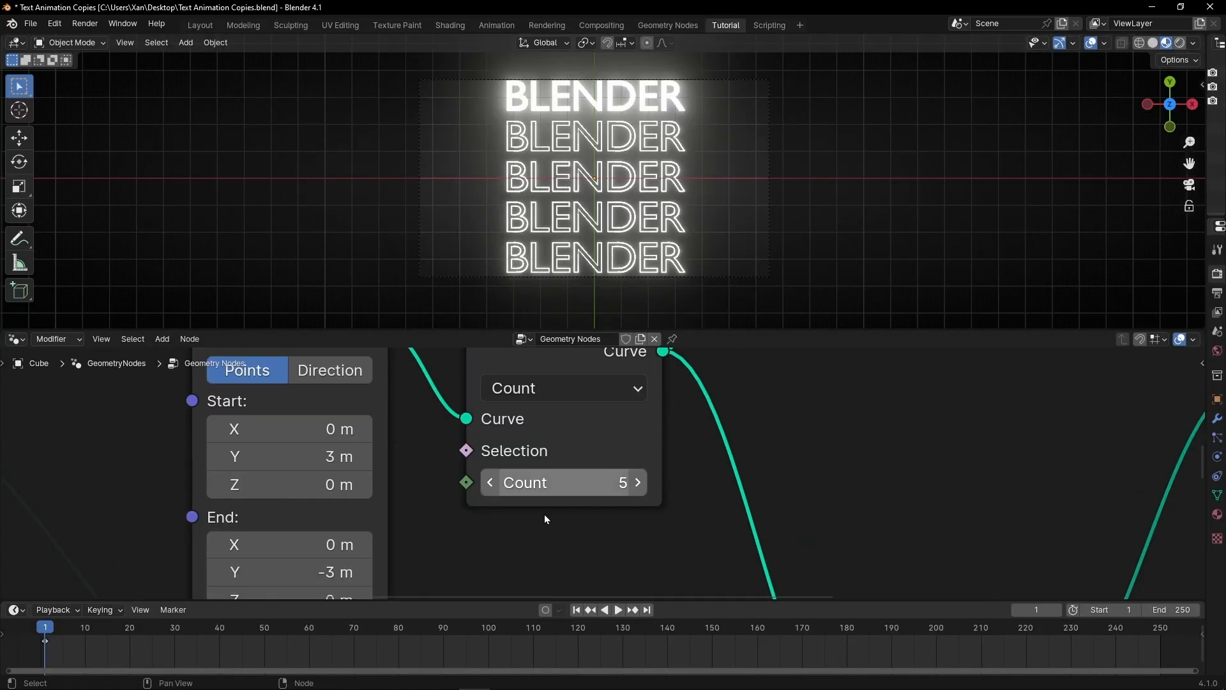
middle_drag(626, 525, 858, 478)
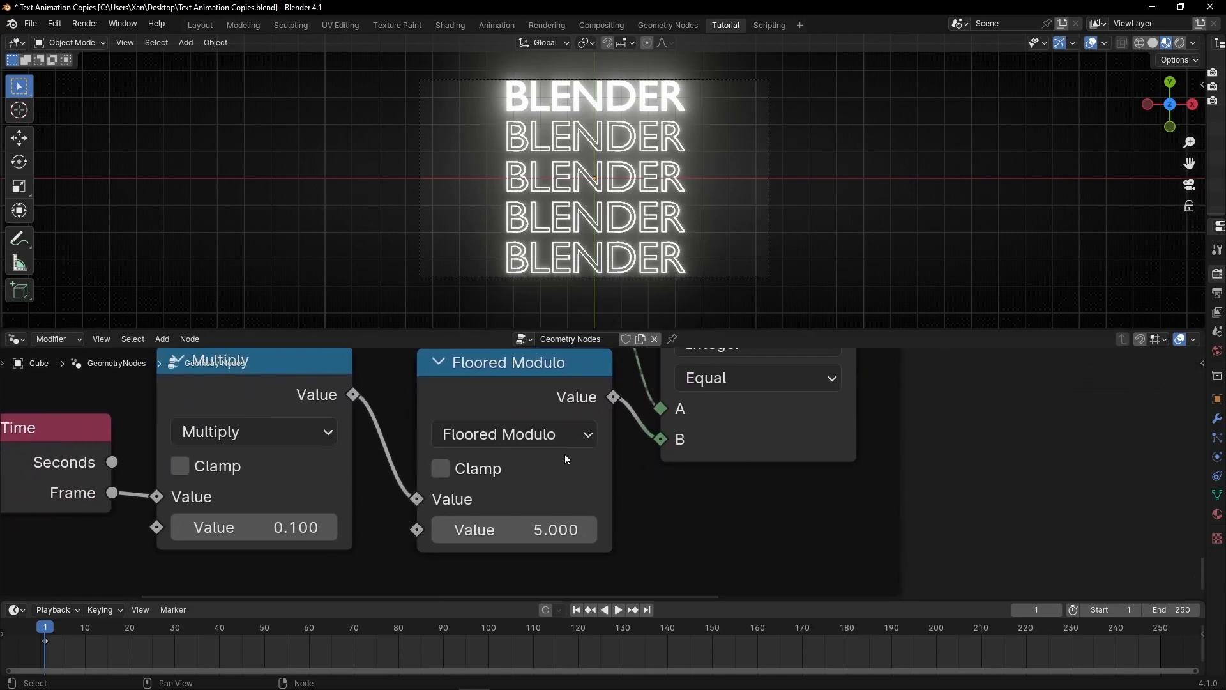
middle_drag(894, 419, 719, 446)
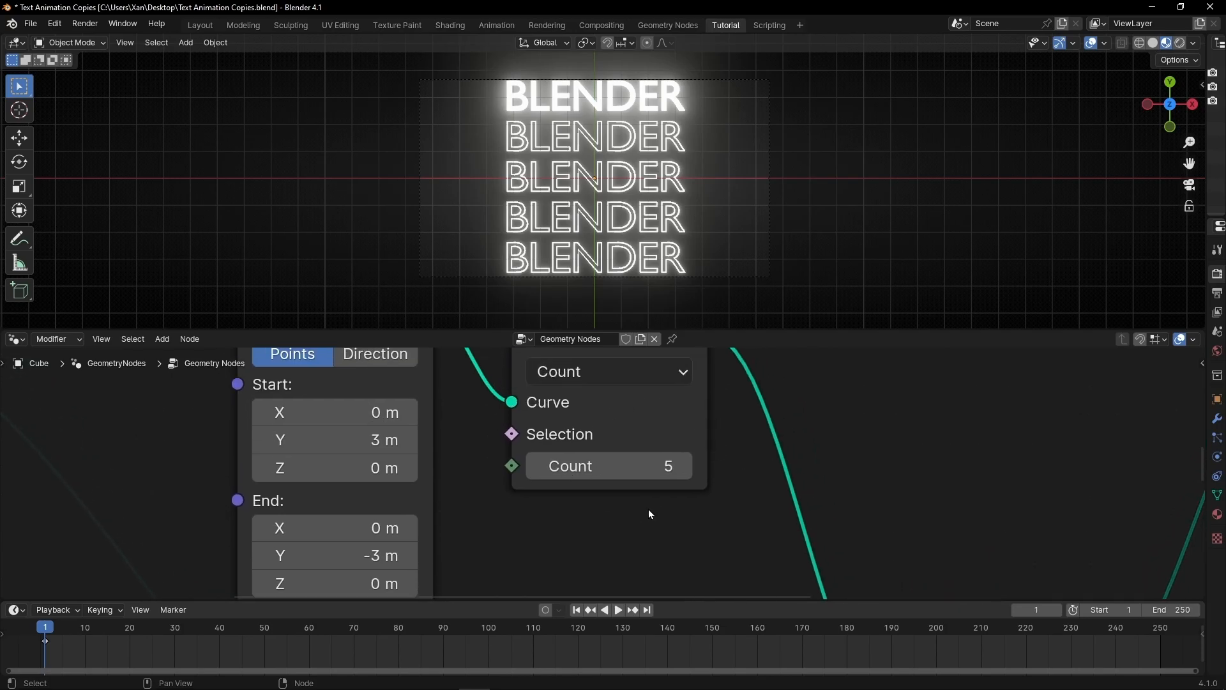
click(684, 469)
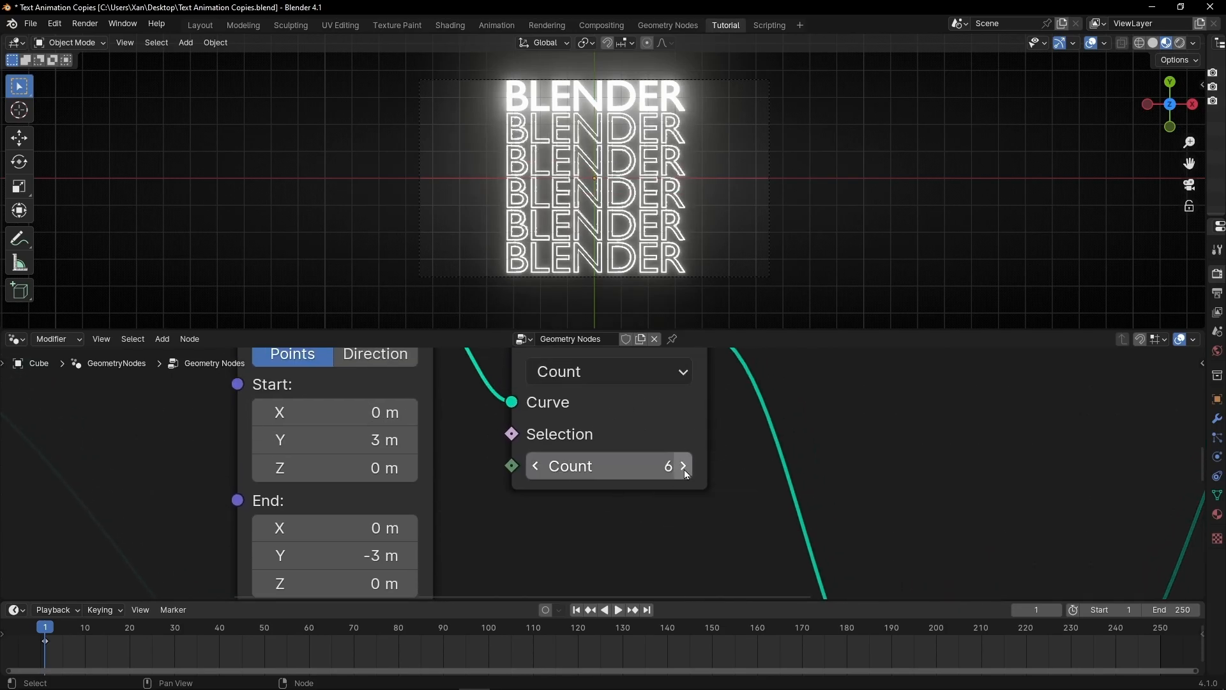
middle_drag(637, 527, 843, 464)
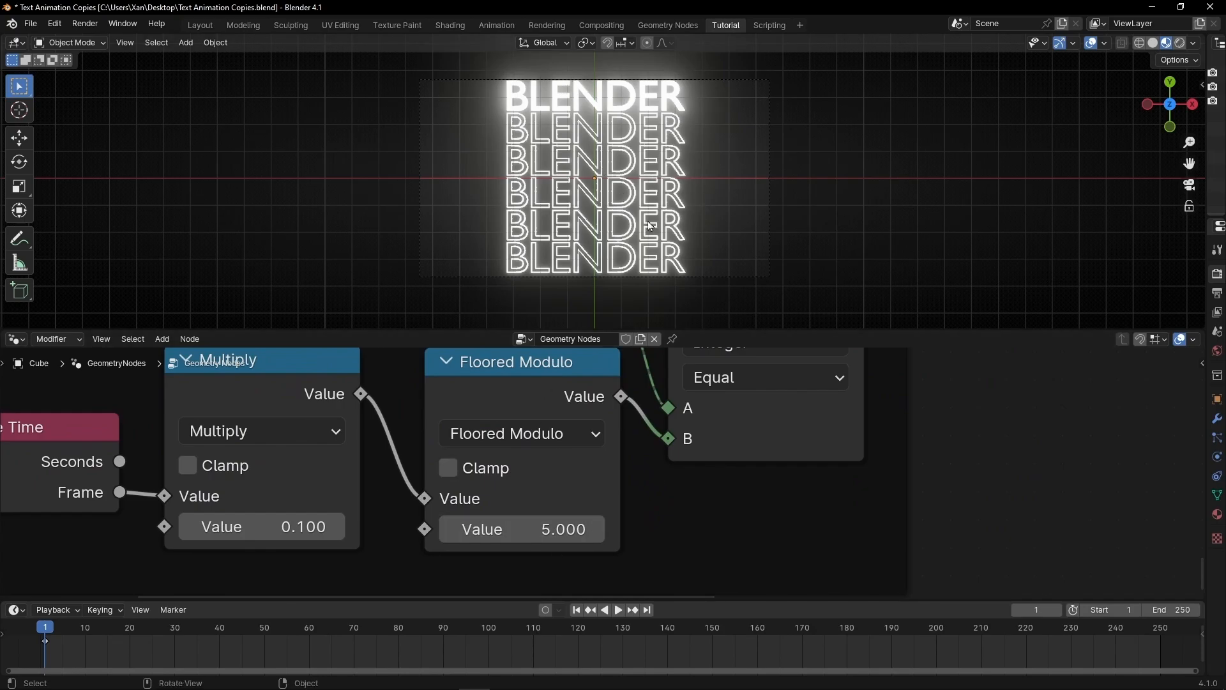
Play the animation, set the Floored Modulo node's second value to 6, and play it again to check the loop.
key(space)
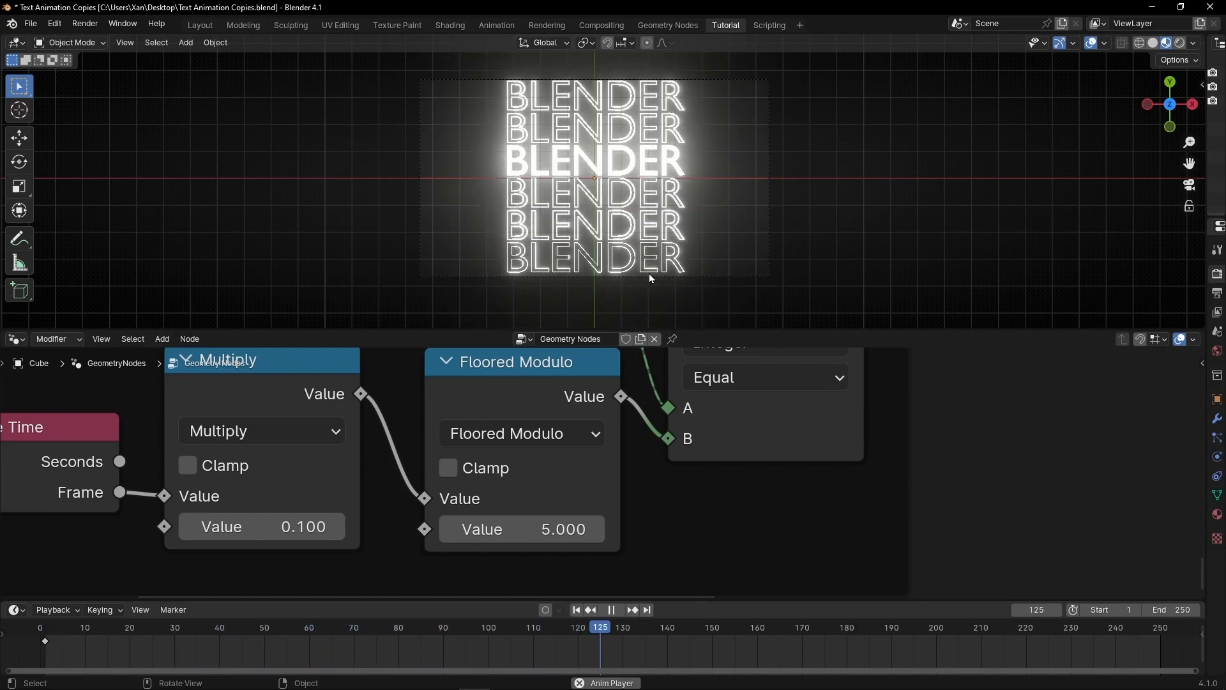
key(space)
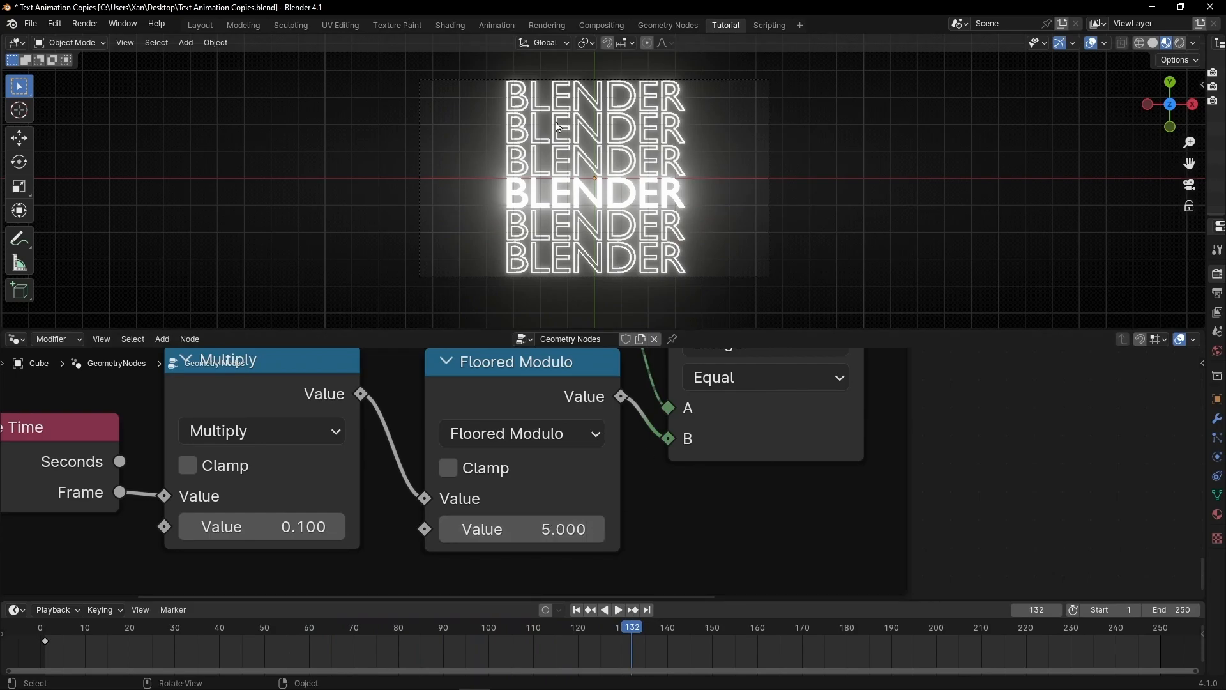
click(498, 530)
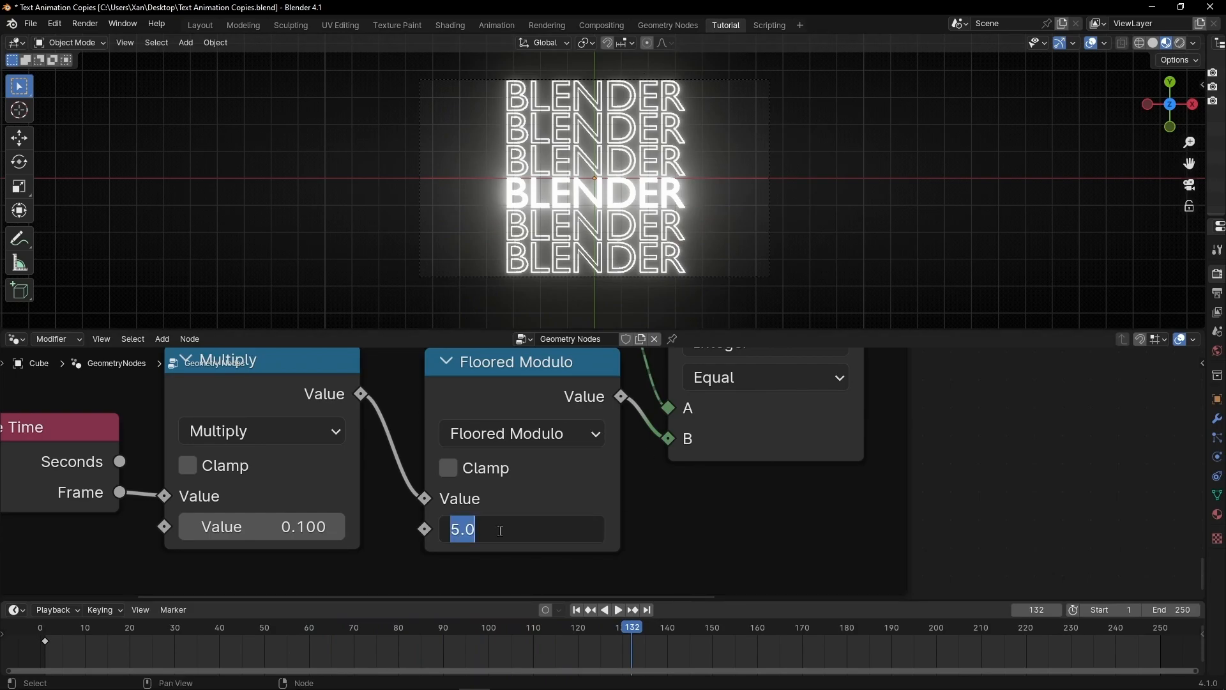
text(6)
key(Return)
key(space)
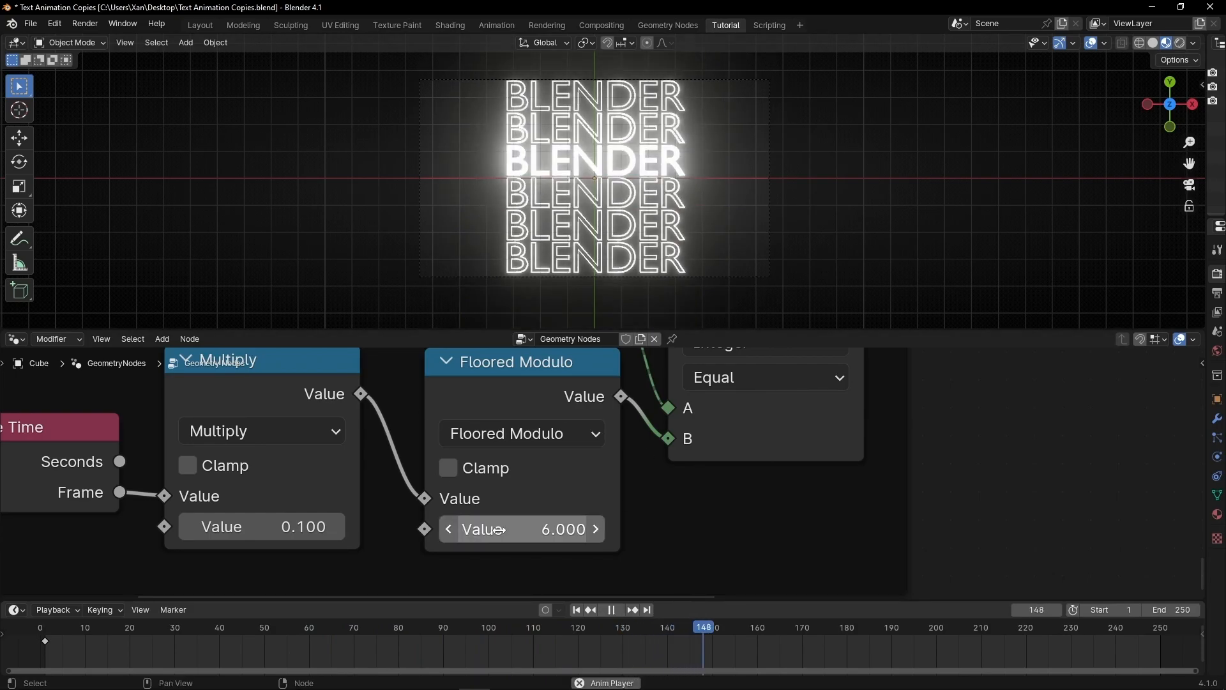
key(space)
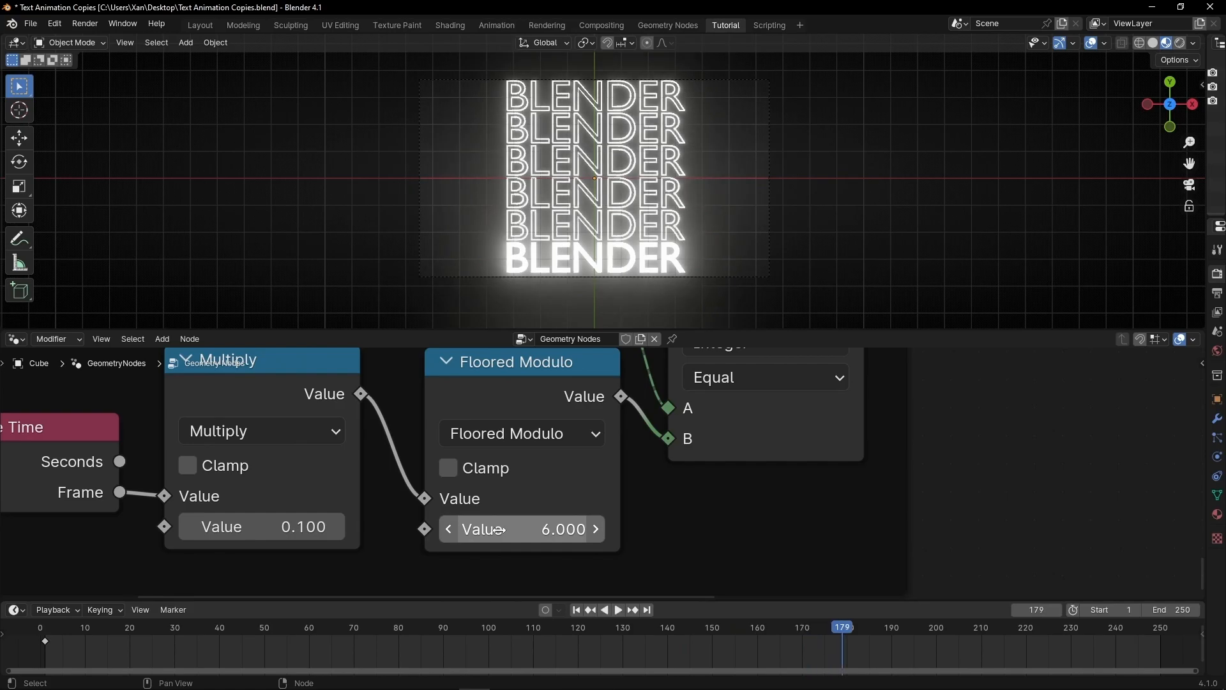
Move the Curve Line and Resample Curve nodes above the Text frame, and lower the Stroke Text frame.
key(ctrl+space)
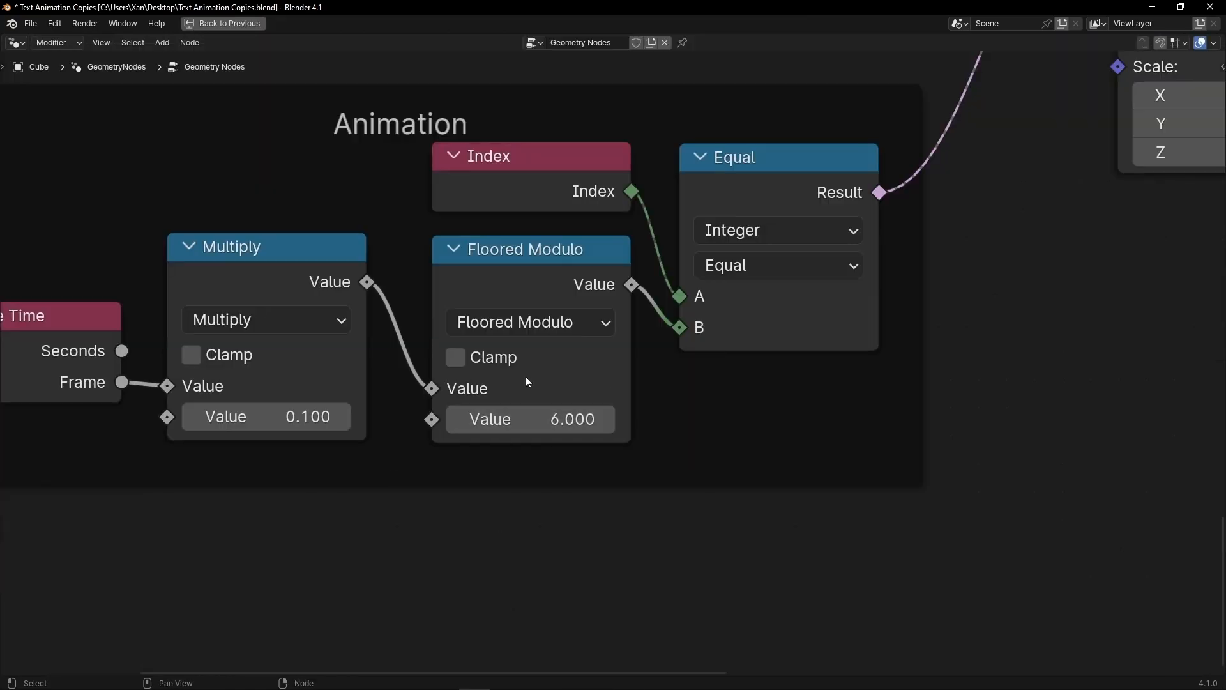
scroll(526, 377, down, 5)
middle_drag(543, 196, 551, 324)
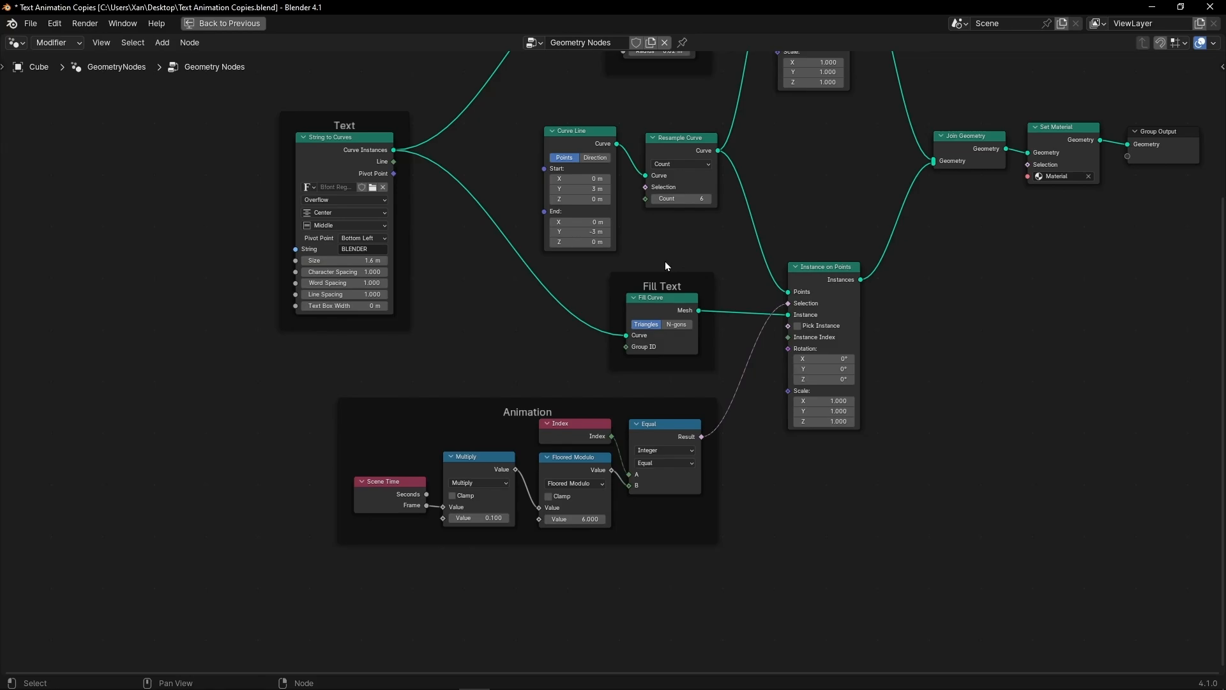
mouse_move(483, 123)
middle_down()
mouse_move(506, 235)
mouse_move(416, 364)
middle_up()
drag(457, 369, 689, 489)
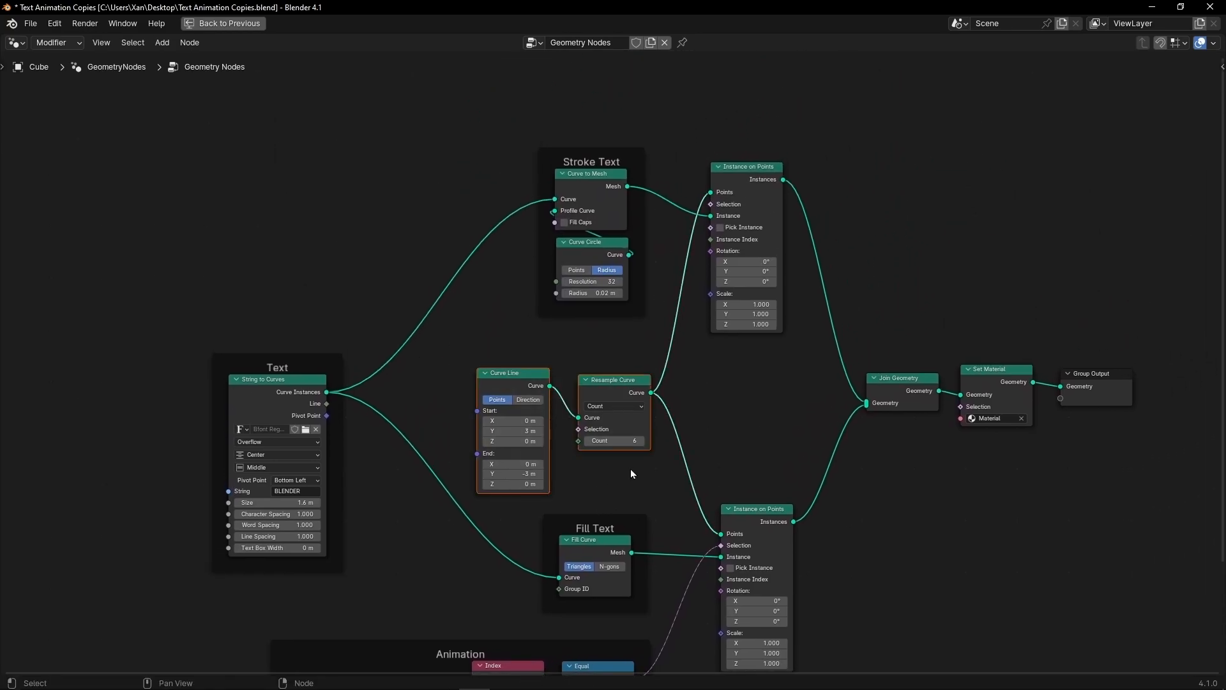
key(g)
click(477, 194)
mouse_move(559, 149)
mouse_down()
mouse_move(560, 269)
mouse_move(585, 271)
mouse_up()
middle_drag(442, 285, 578, 354)
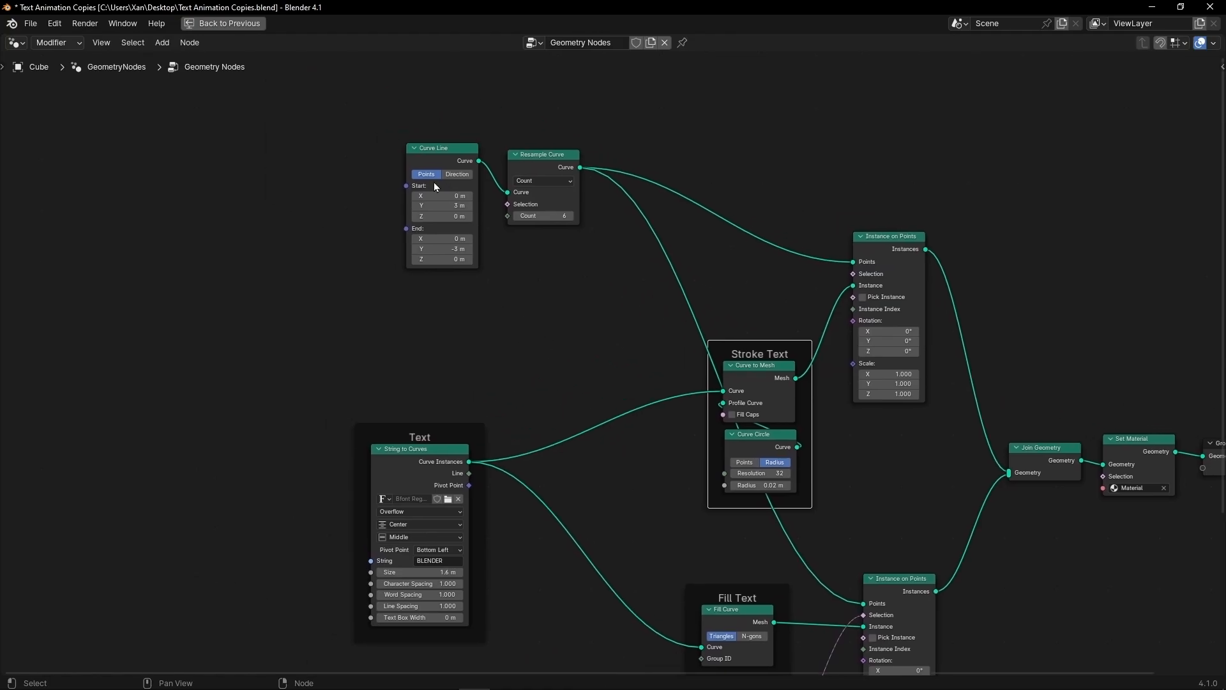
Reposition the Curve Line and Resample Curve nodes above the Text frame with a wider gap between them.
drag(347, 127, 584, 272)
key(g)
click(529, 302)
middle_drag(466, 351, 552, 358)
click(551, 355)
Add an Integer node linked to the Resample Curve's Count input and place it below the Curve Line node.
drag(456, 199, 327, 192)
scroll(530, 256, up, 3)
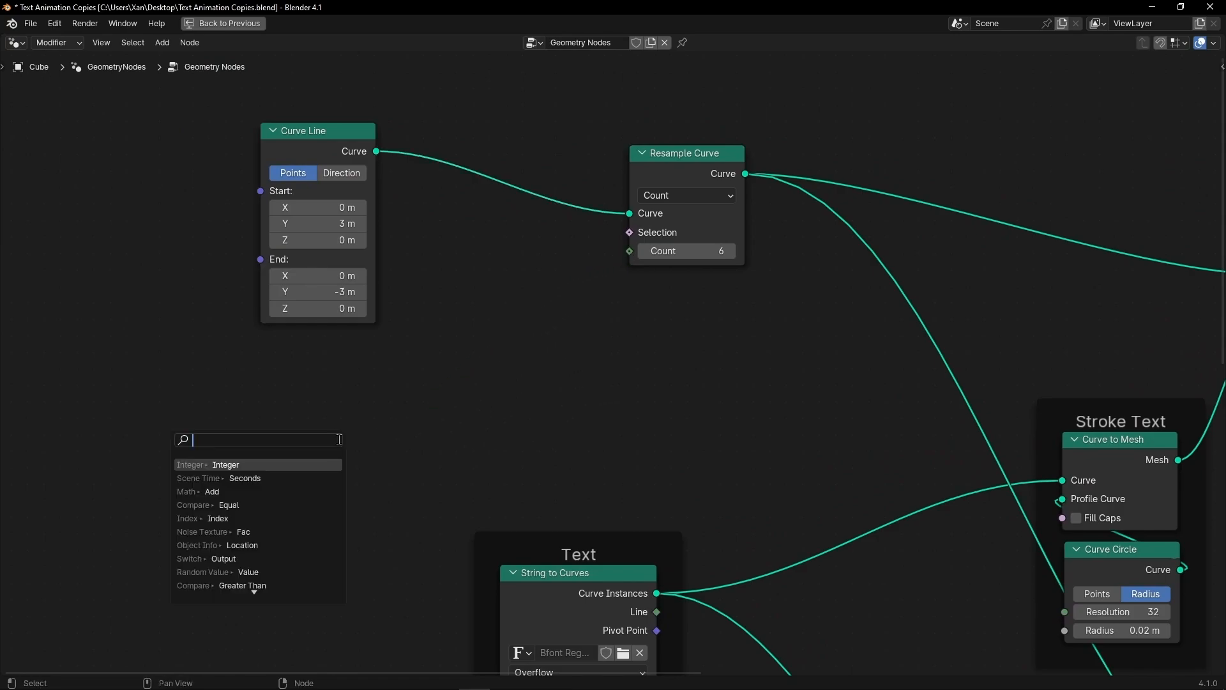
text(int)
key(Return)
click(338, 440)
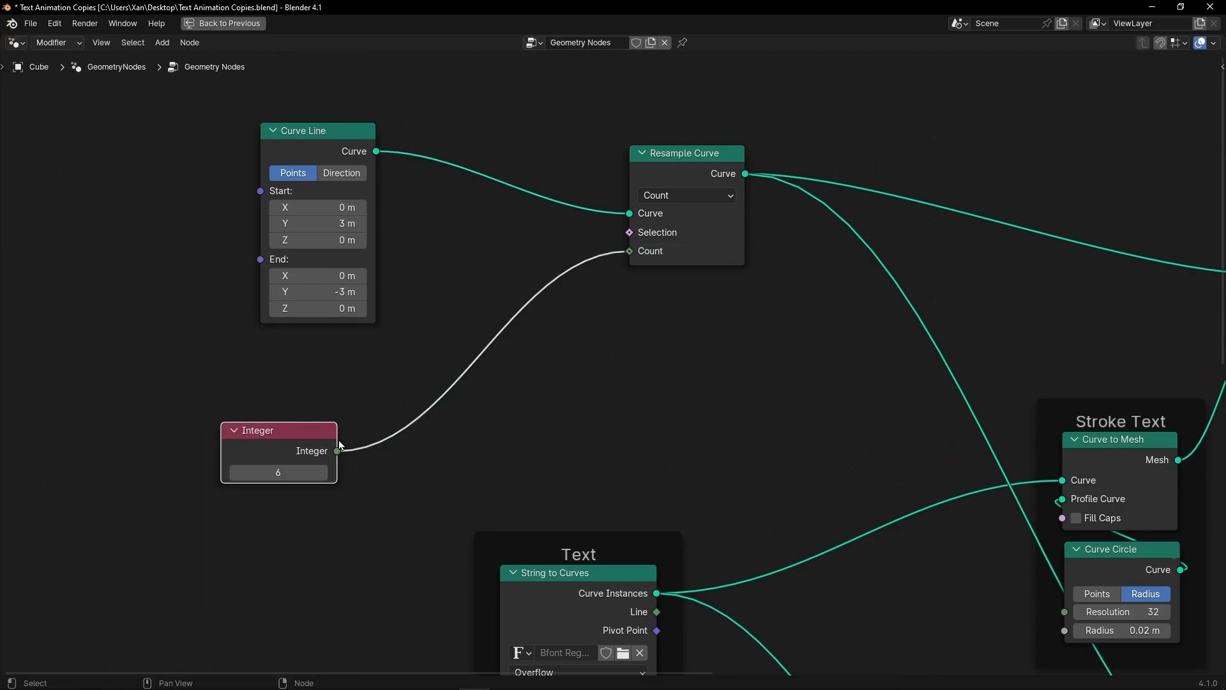
Put the Integer node in a frame labelled "Nº Words".
scroll(224, 571, up, 3)
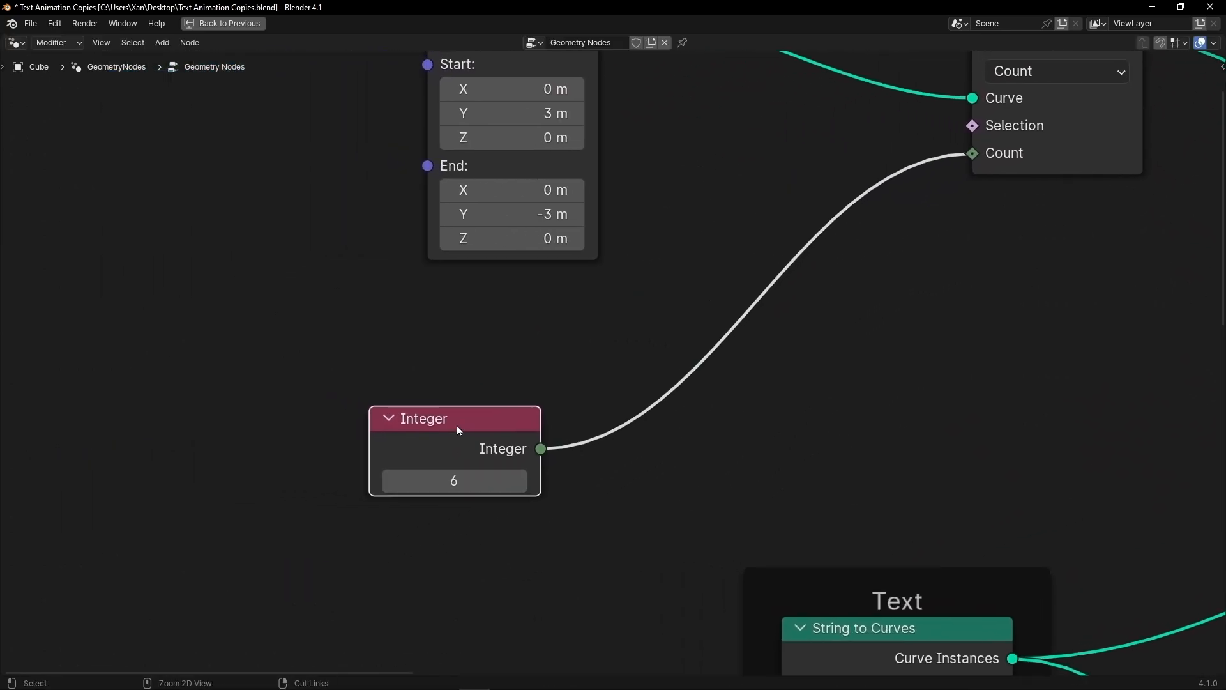
key(F2)
text(N)
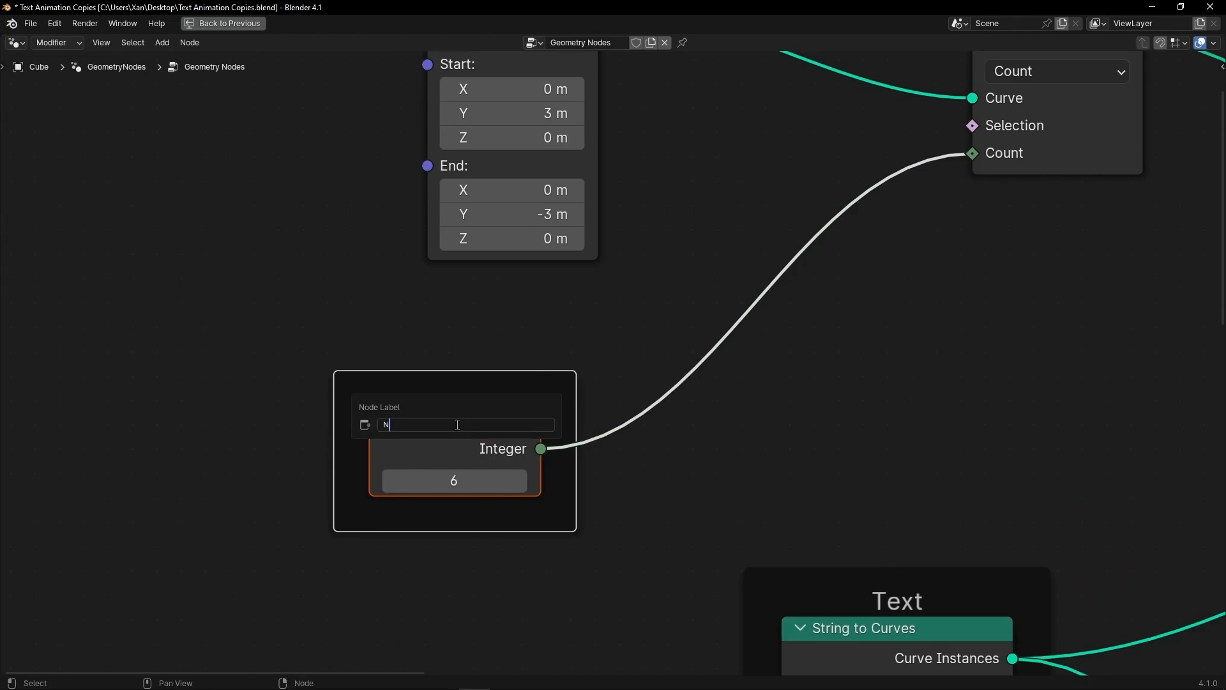
text(º Words)
key(Return)
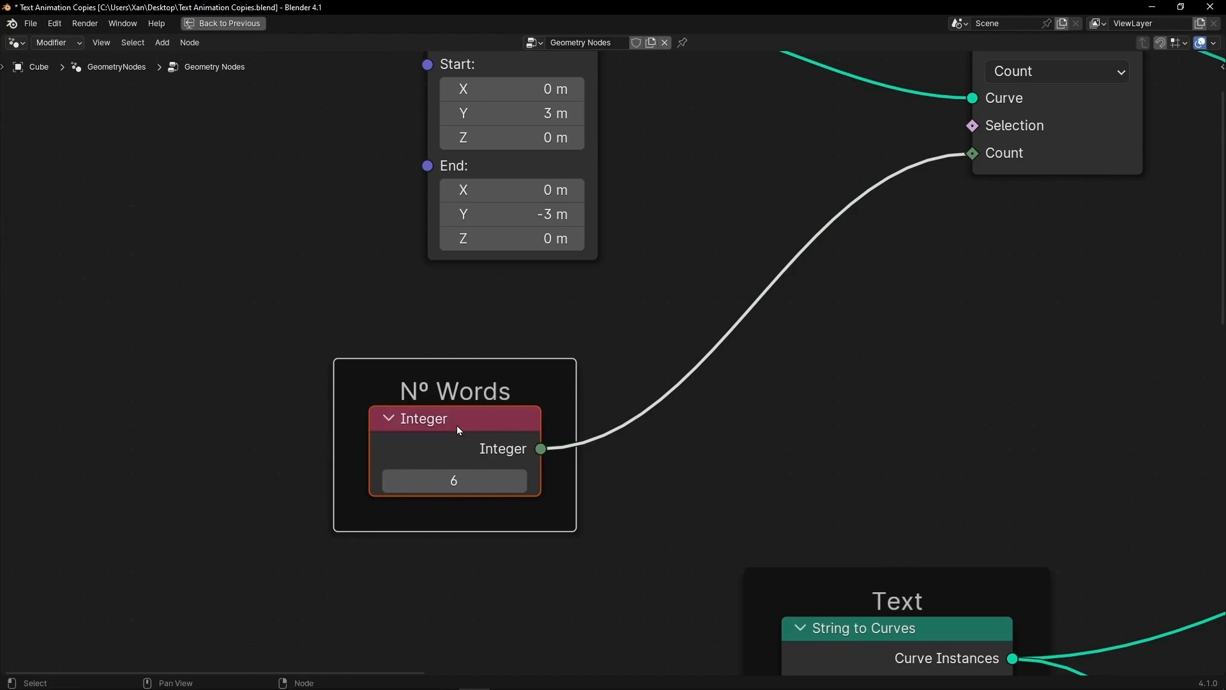
Raise the Integer node's value to 9 and lower it back to 6 to test the number of text lines.
key(ctrl+space)
middle_drag(458, 426, 477, 338)
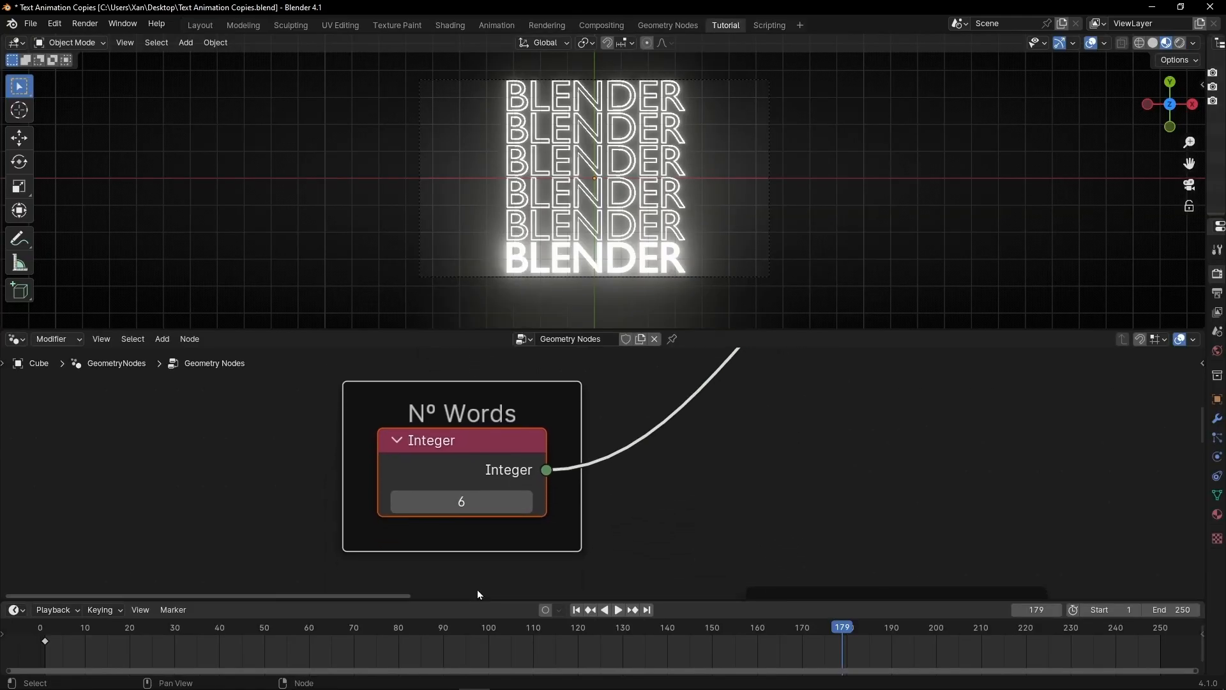
click(526, 502)
click(527, 502)
click(527, 501)
click(398, 502)
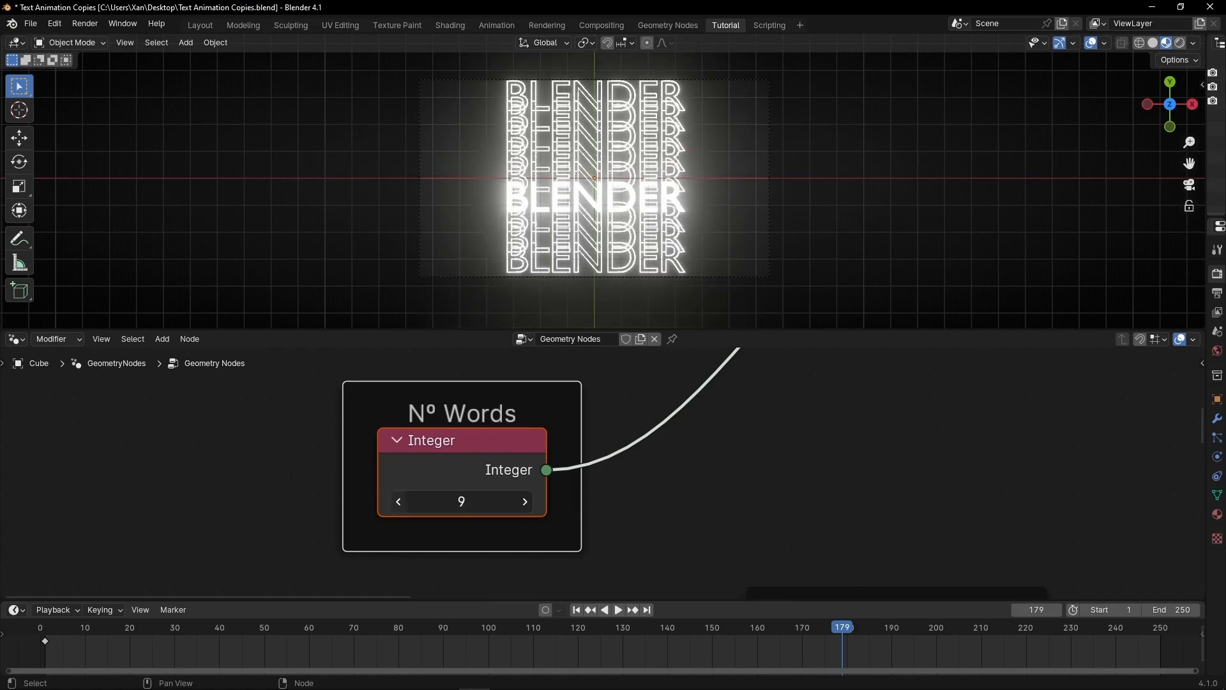
click(402, 503)
click(401, 503)
Connect the Integer node's output to the second value input of the Floored Modulo node as well.
middle_drag(648, 510, 335, 239)
scroll(537, 430, down, 4)
scroll(537, 433, down, 2)
key(ctrl+space)
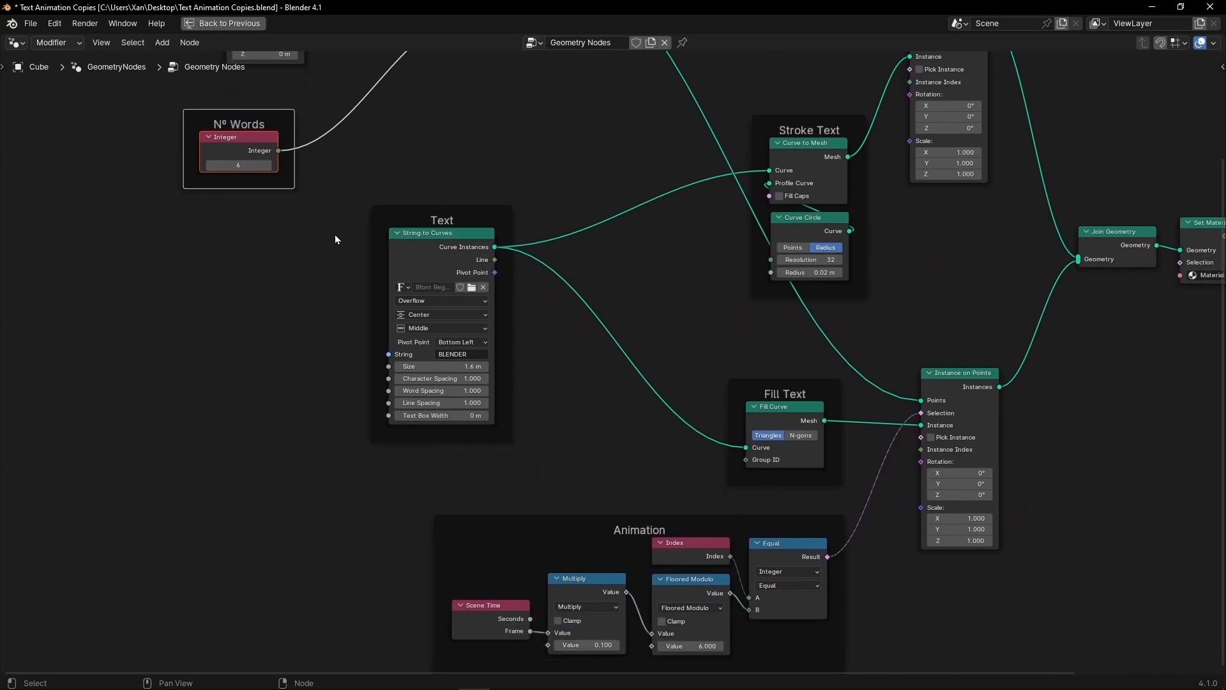
drag(279, 150, 653, 646)
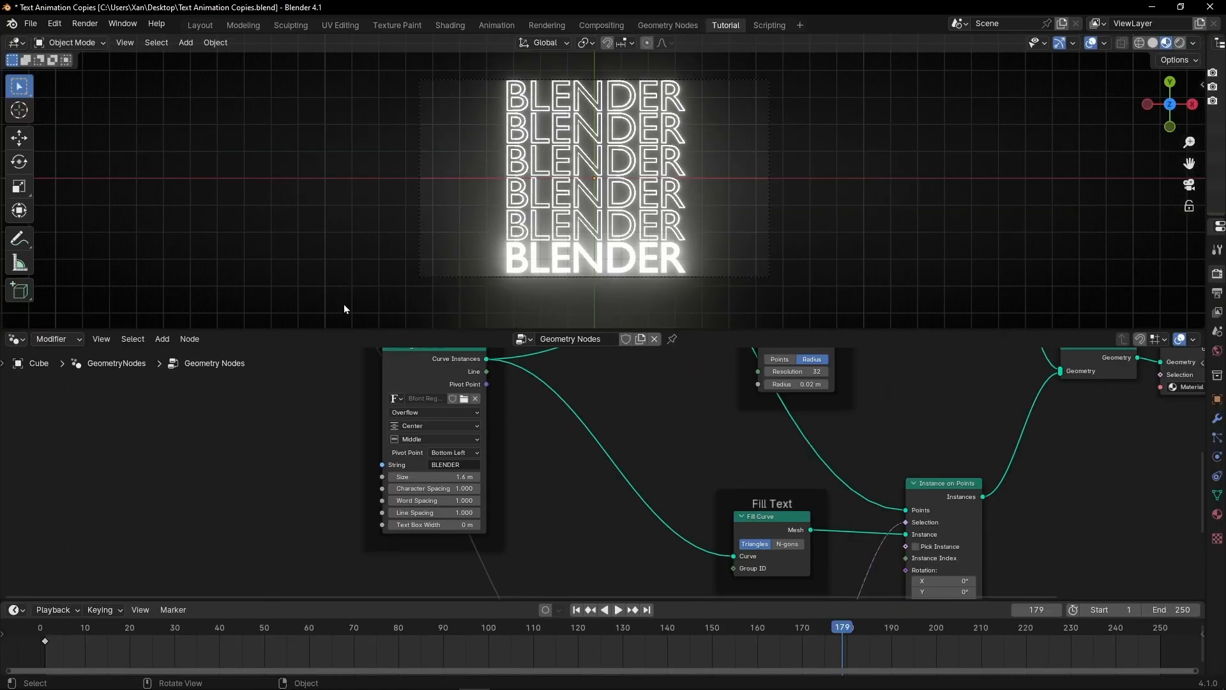
Lower the Integer value in the Nº Words frame to 3 with the viewport shown again.
key(ctrl+space)
middle_drag(246, 391, 466, 567)
scroll(407, 504, up, 10)
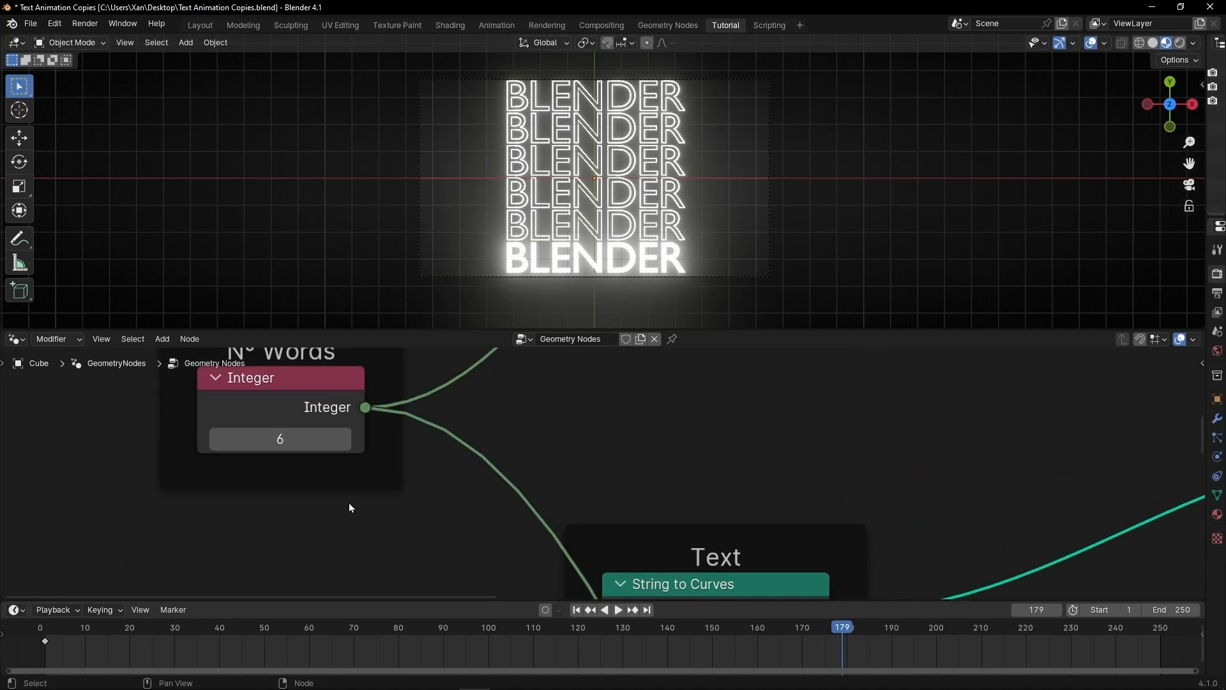
middle_drag(282, 441, 469, 501)
click(406, 500)
click(406, 500)
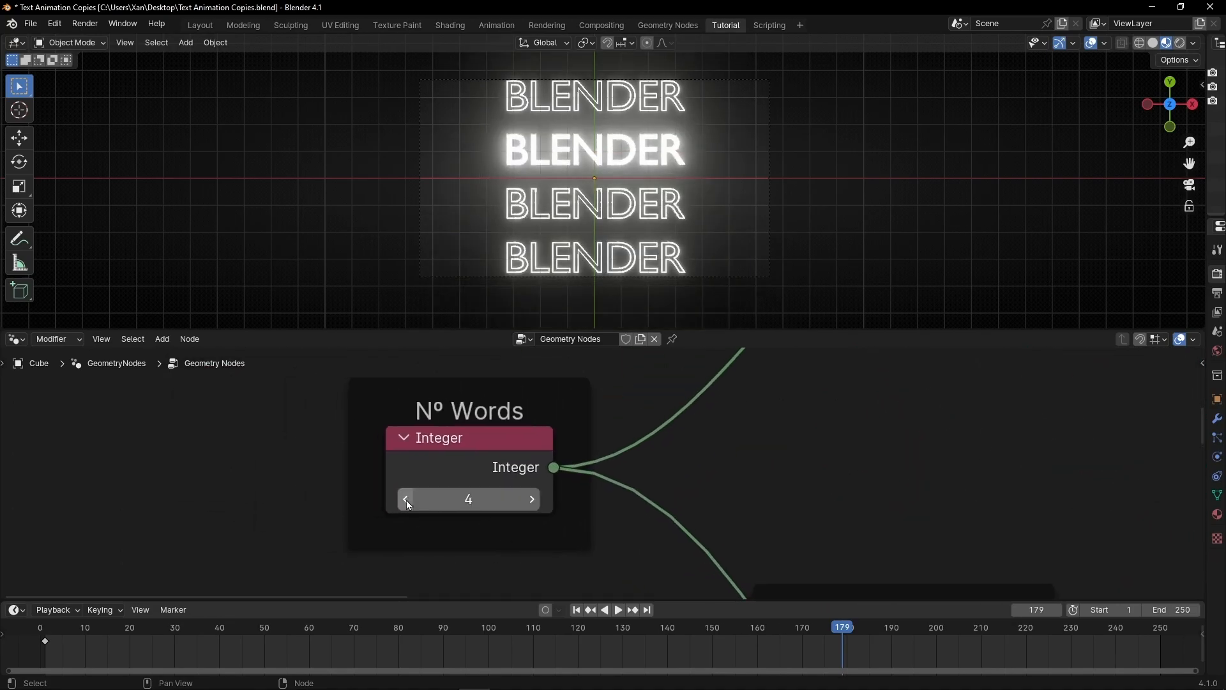
click(406, 500)
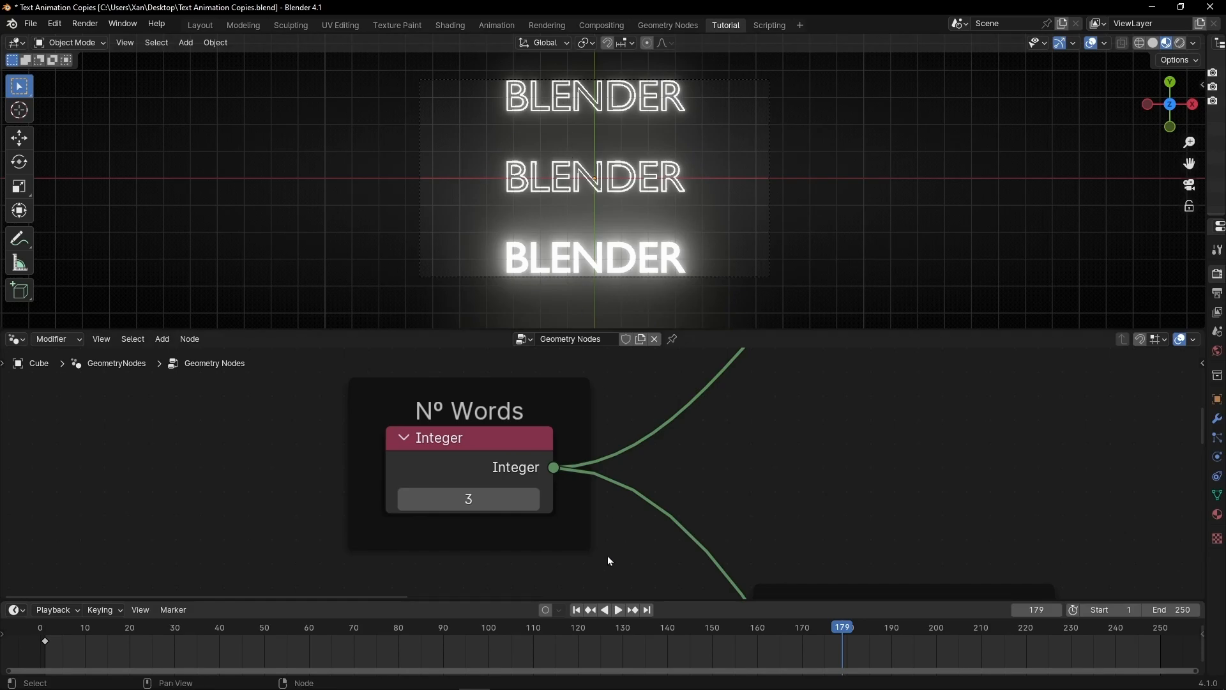
Play the animation from the first frame and raise the Nº Words integer to 6 during playback.
click(576, 610)
key(space)
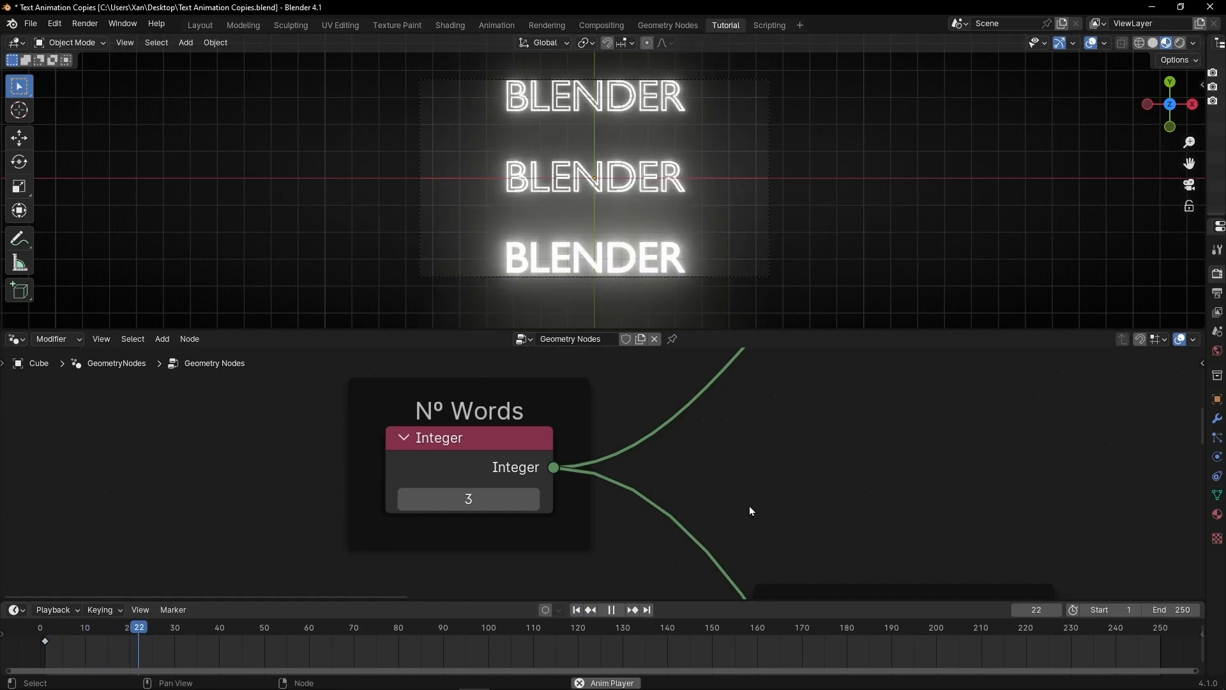
click(532, 499)
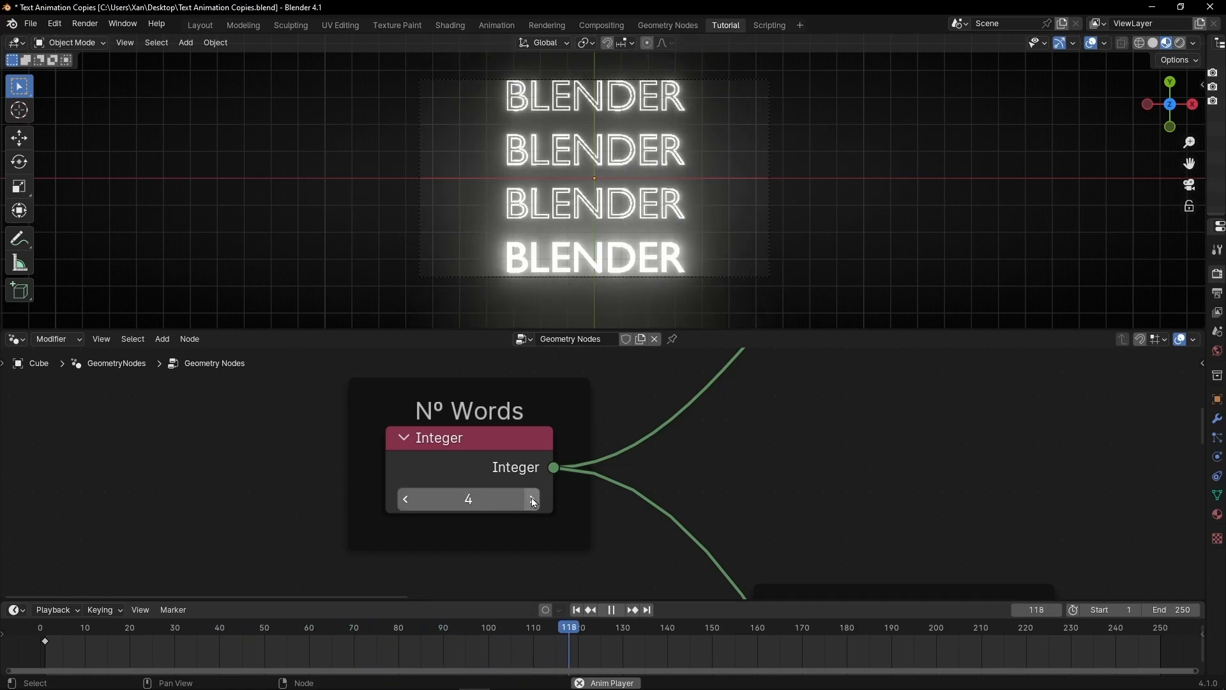
click(533, 499)
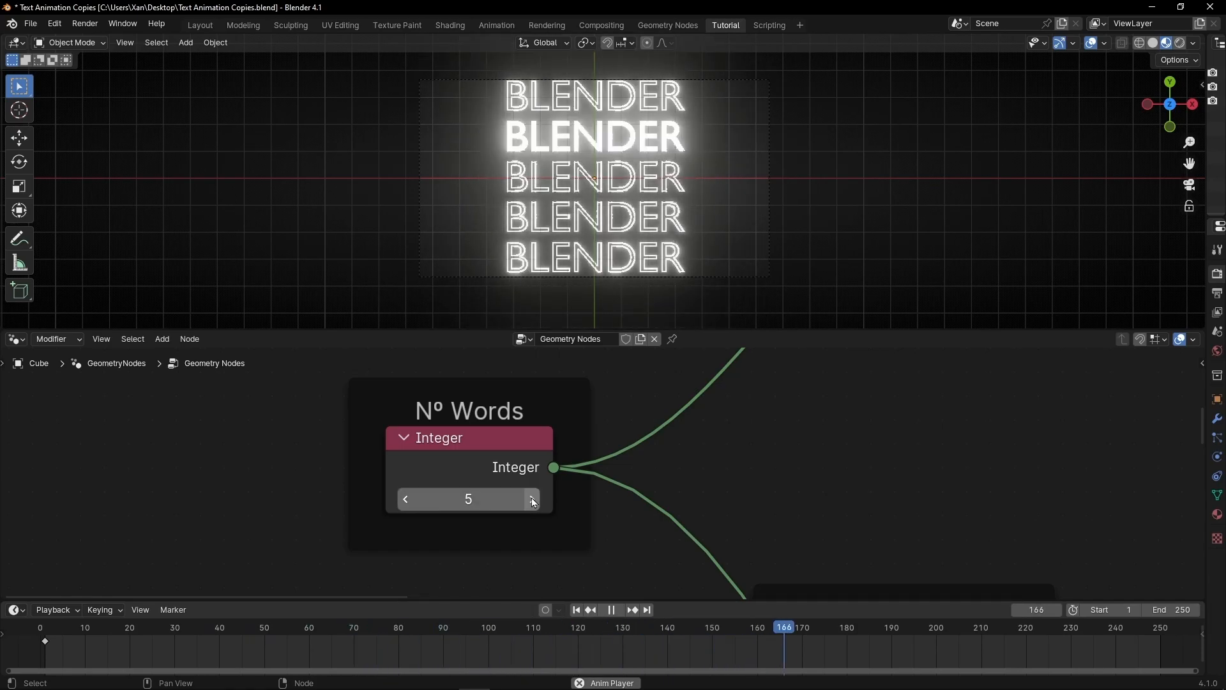
click(532, 498)
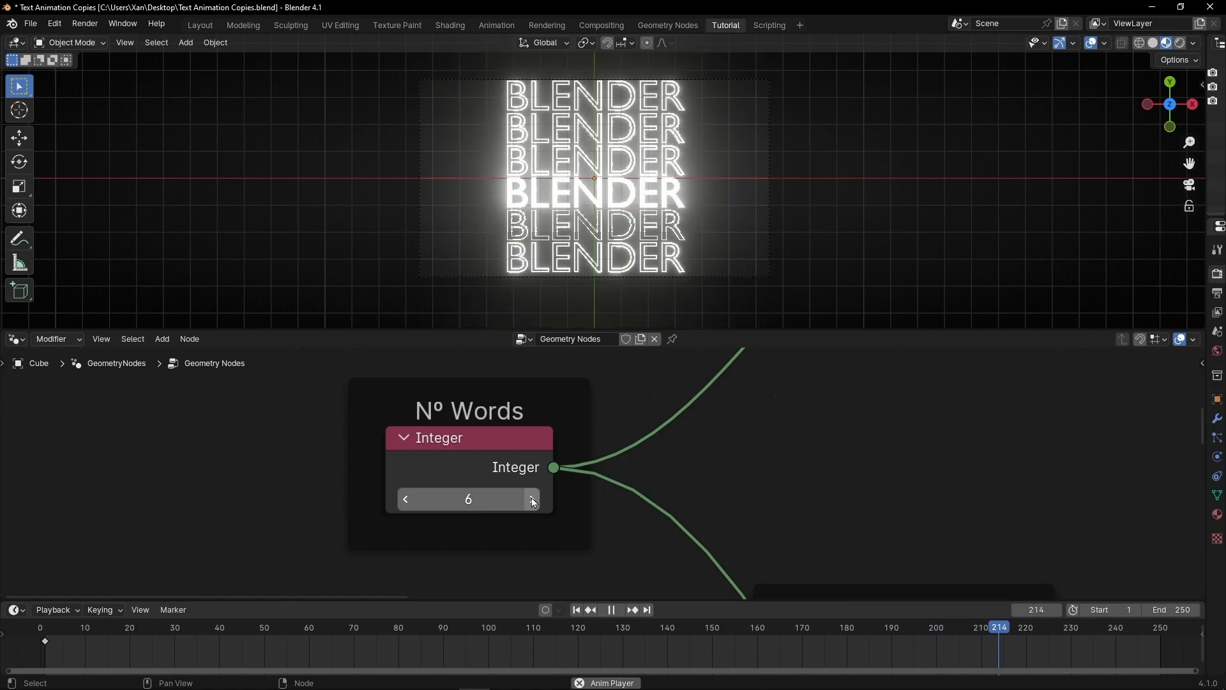
key(Escape)
Frame the Animation nodes, play the animation, and scrub to frame 60 to check where the cycle restarts.
key(Home)
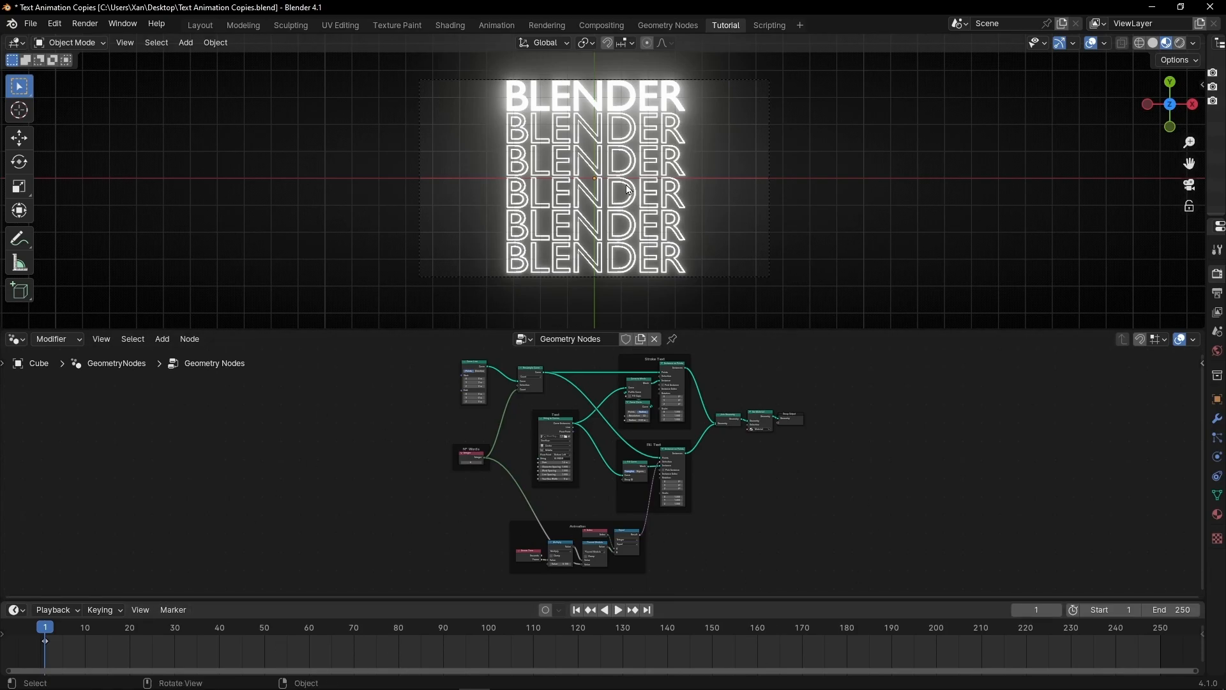
scroll(578, 549, up, 8)
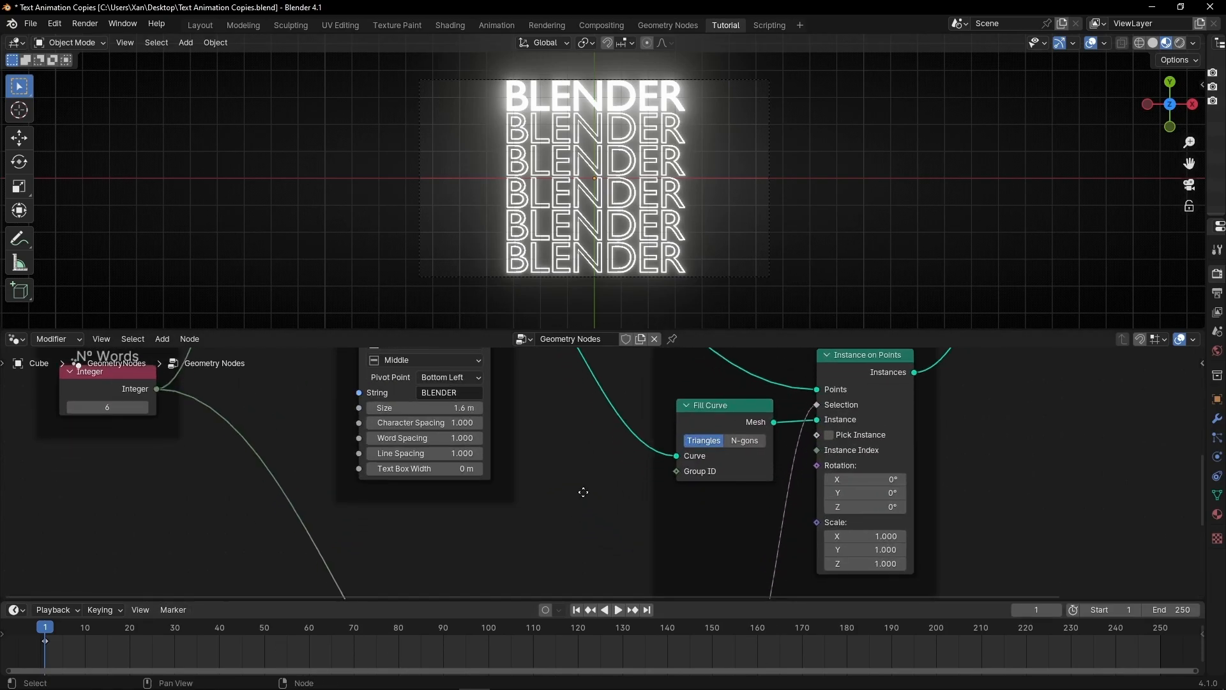
scroll(606, 535, up, 4)
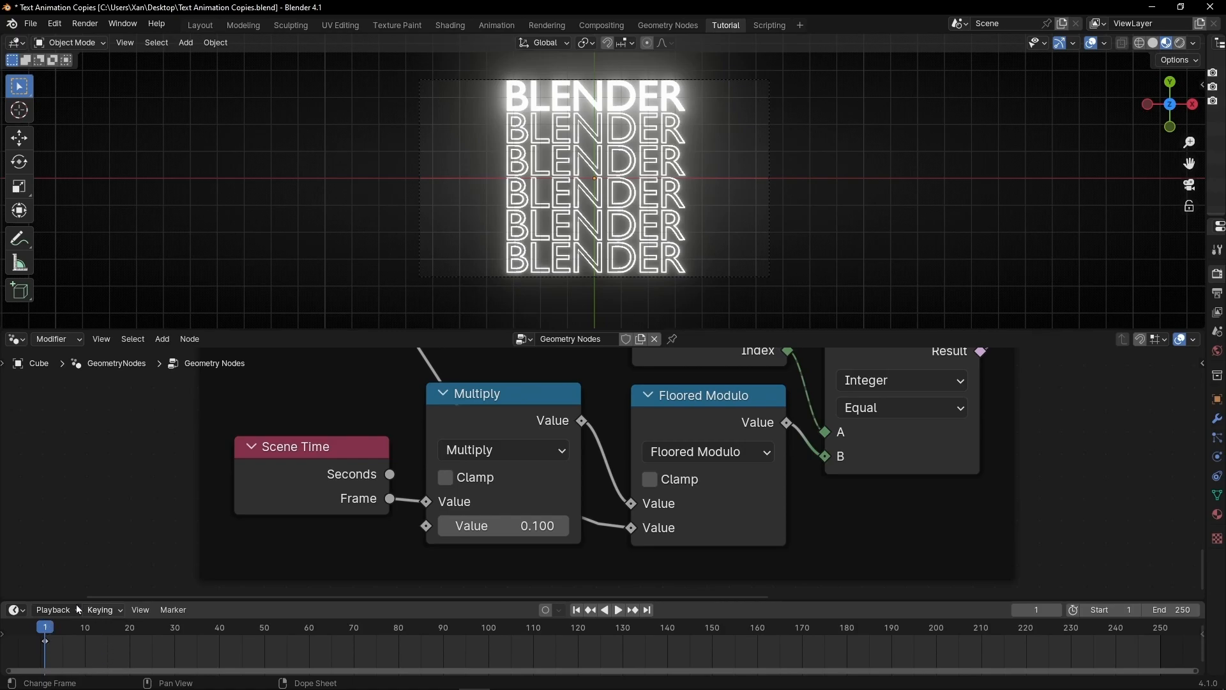
key(space)
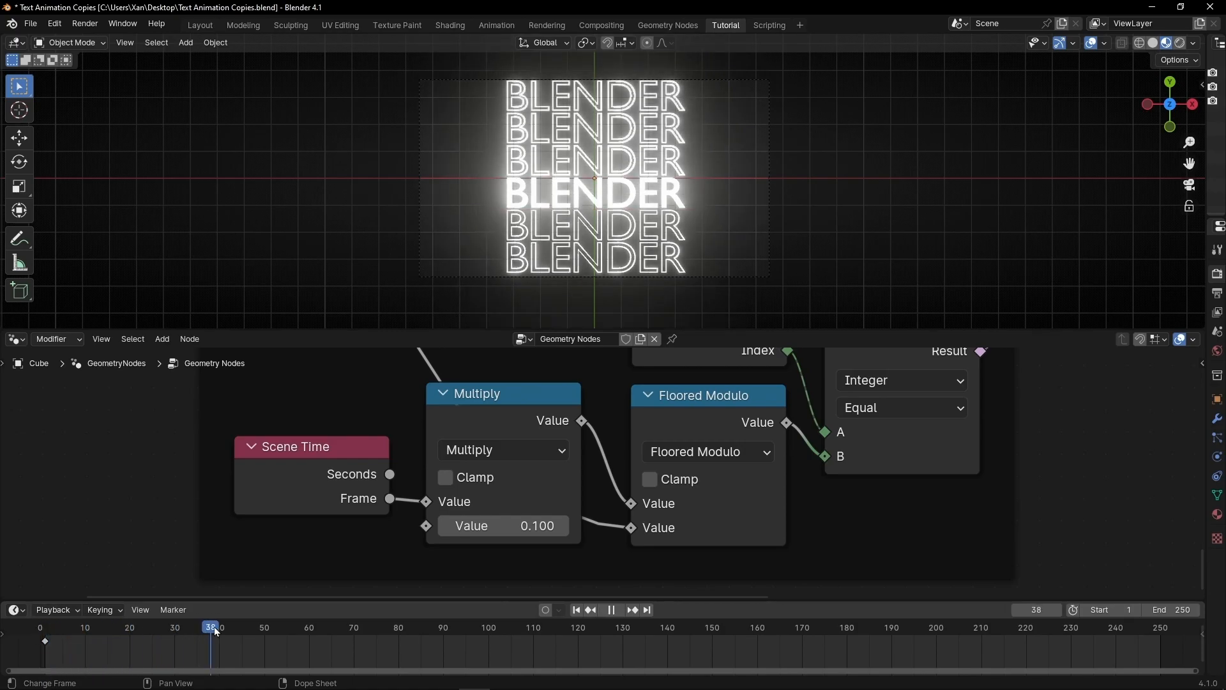
key(space)
click(293, 628)
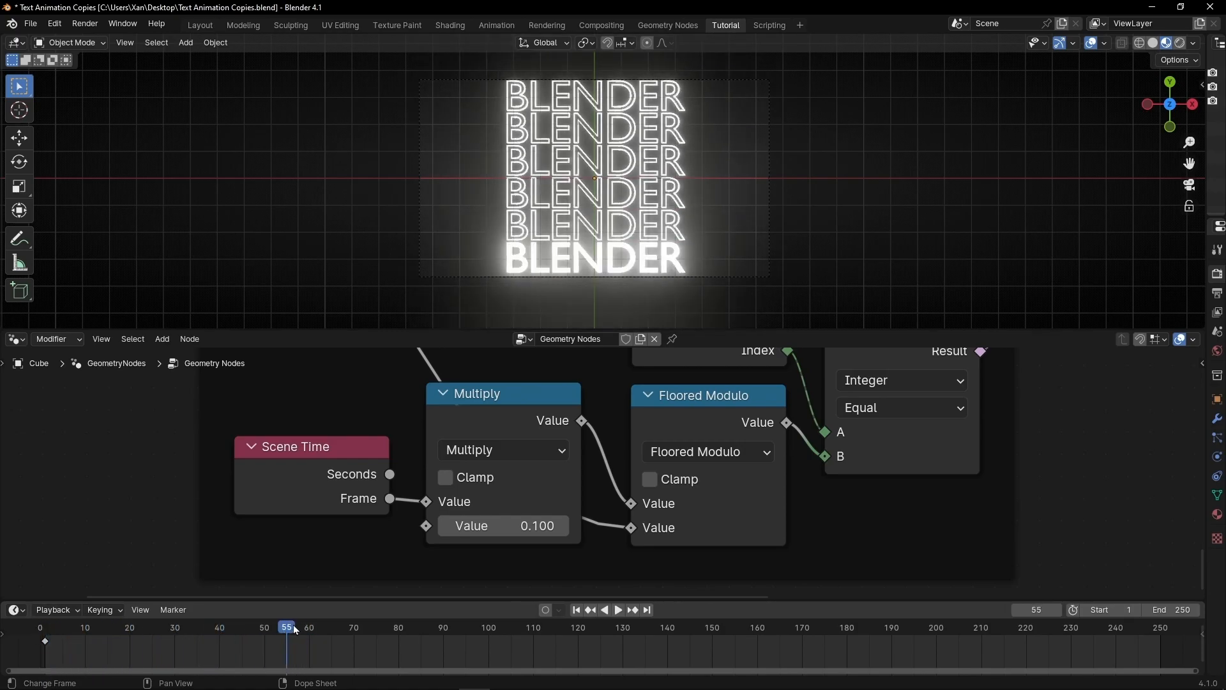
drag(305, 630, 309, 628)
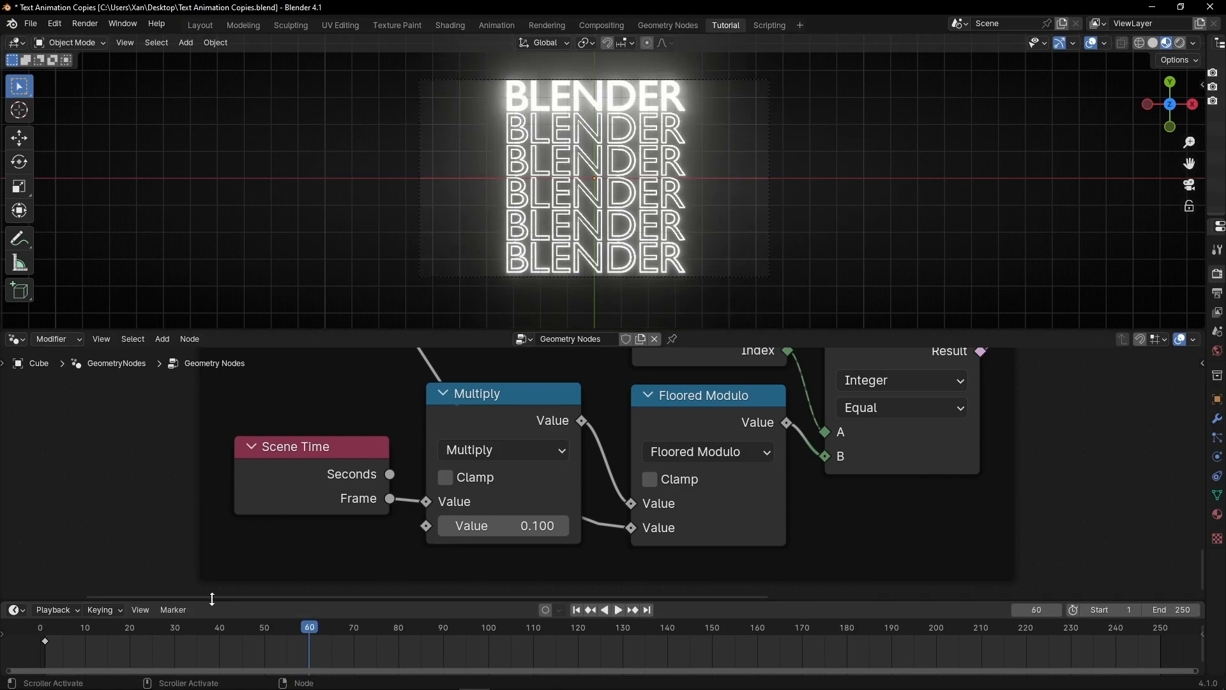
Set the animation's end frame to 60 and play the shortened range.
click(1189, 610)
key(Return)
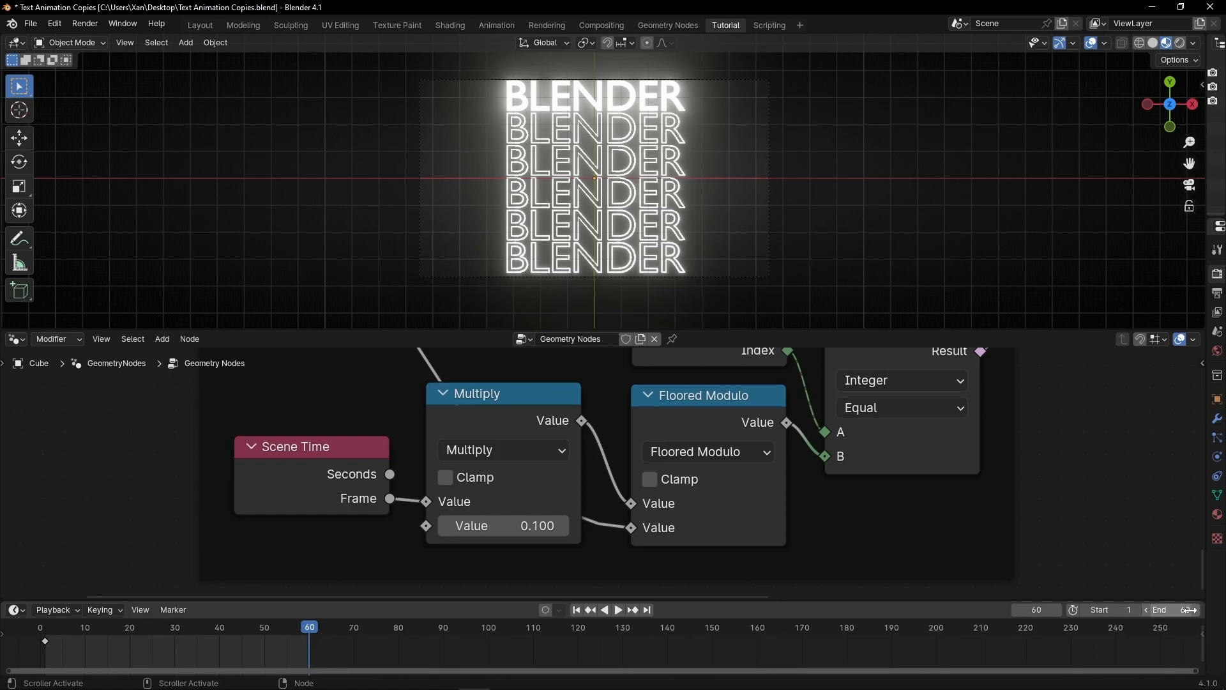
click(242, 633)
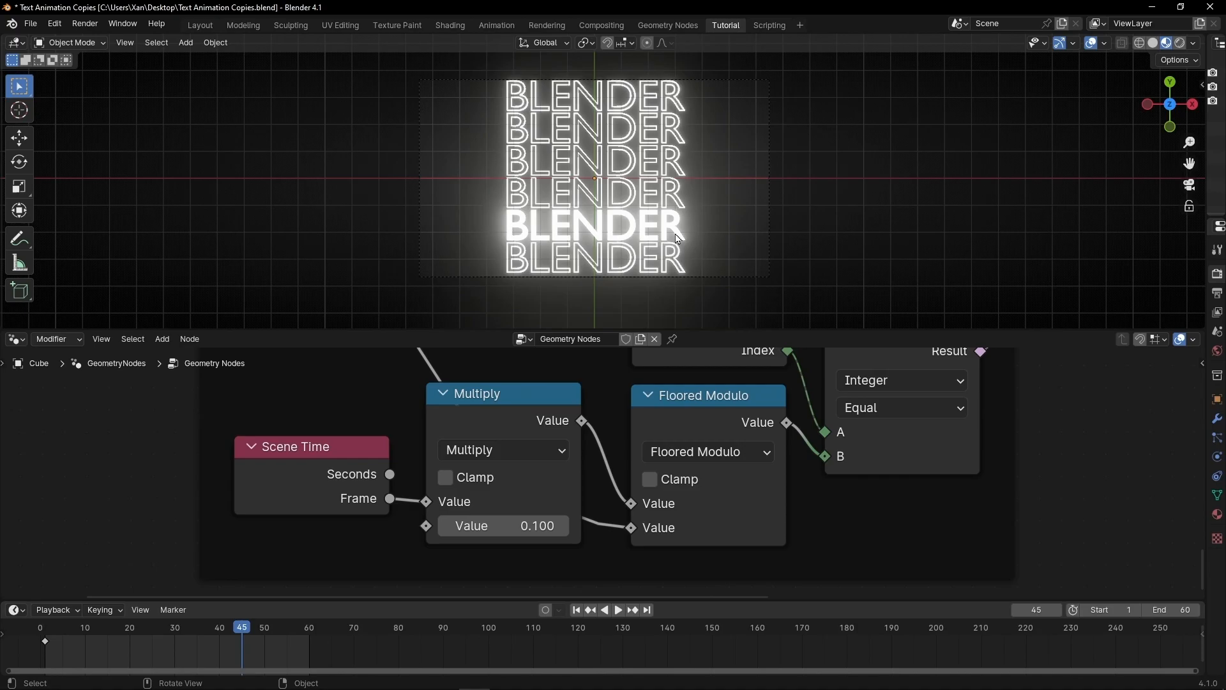
key(space)
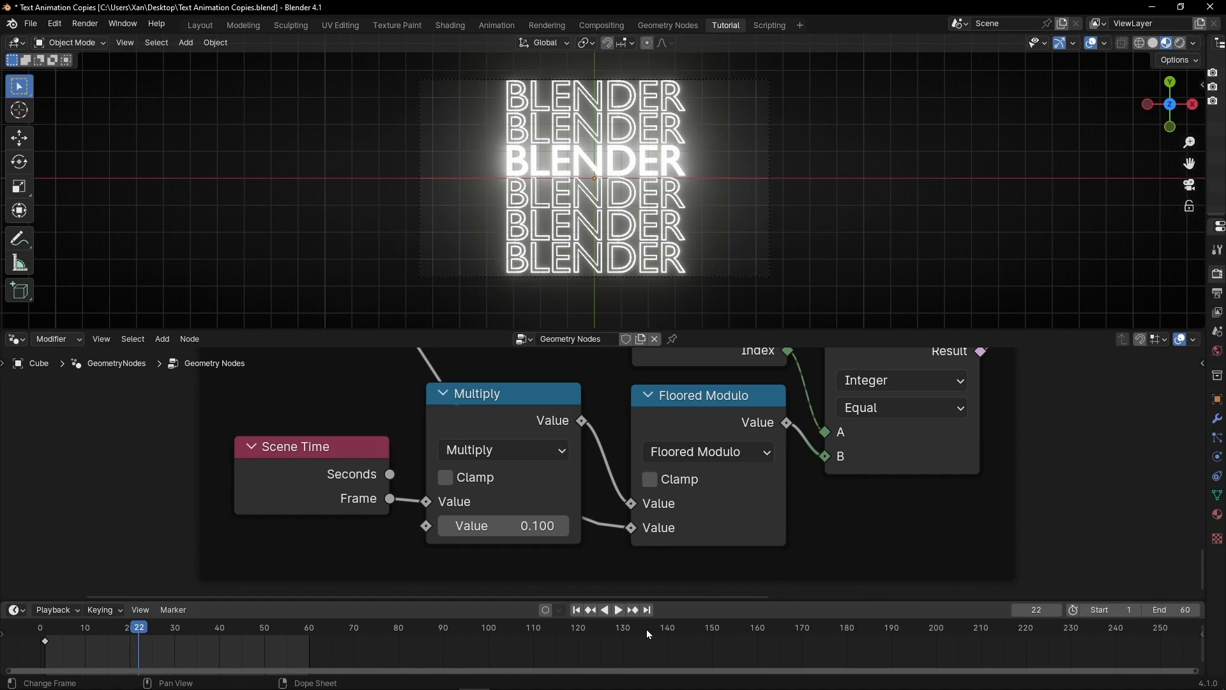
Set the animation's end frame to 120.
click(1171, 610)
text(120)
key(Return)
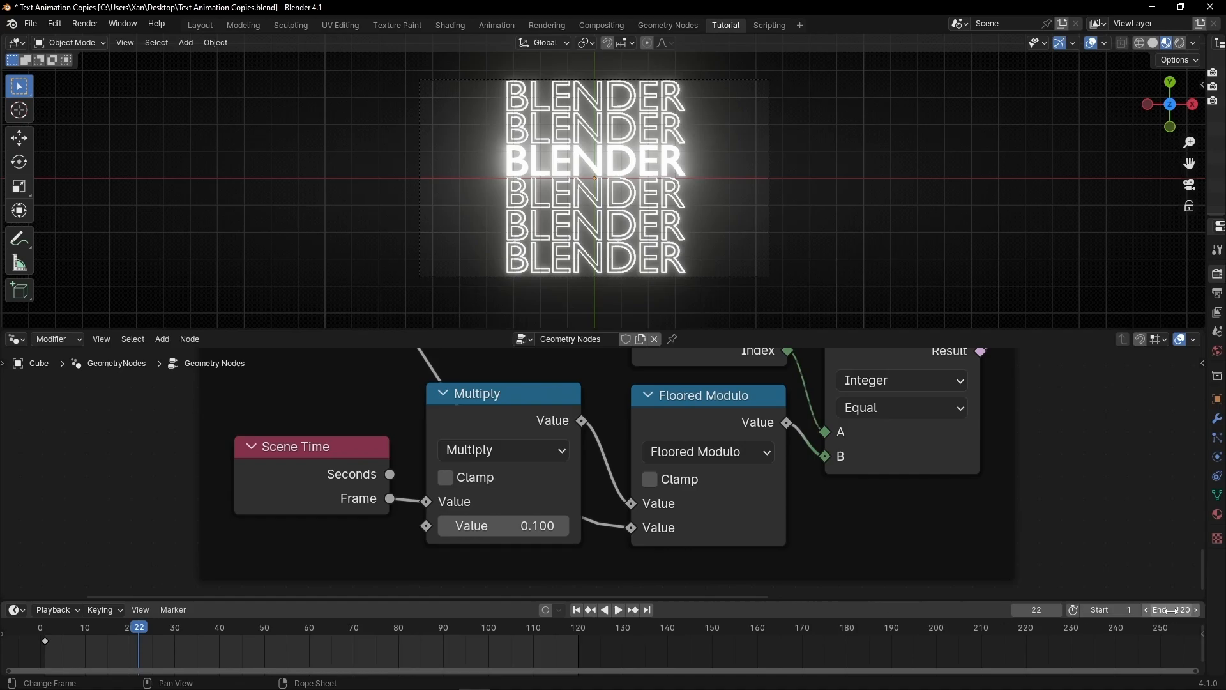
Play the current frame range, stop playback, and lower the Nº Words integer to 5.
key(space)
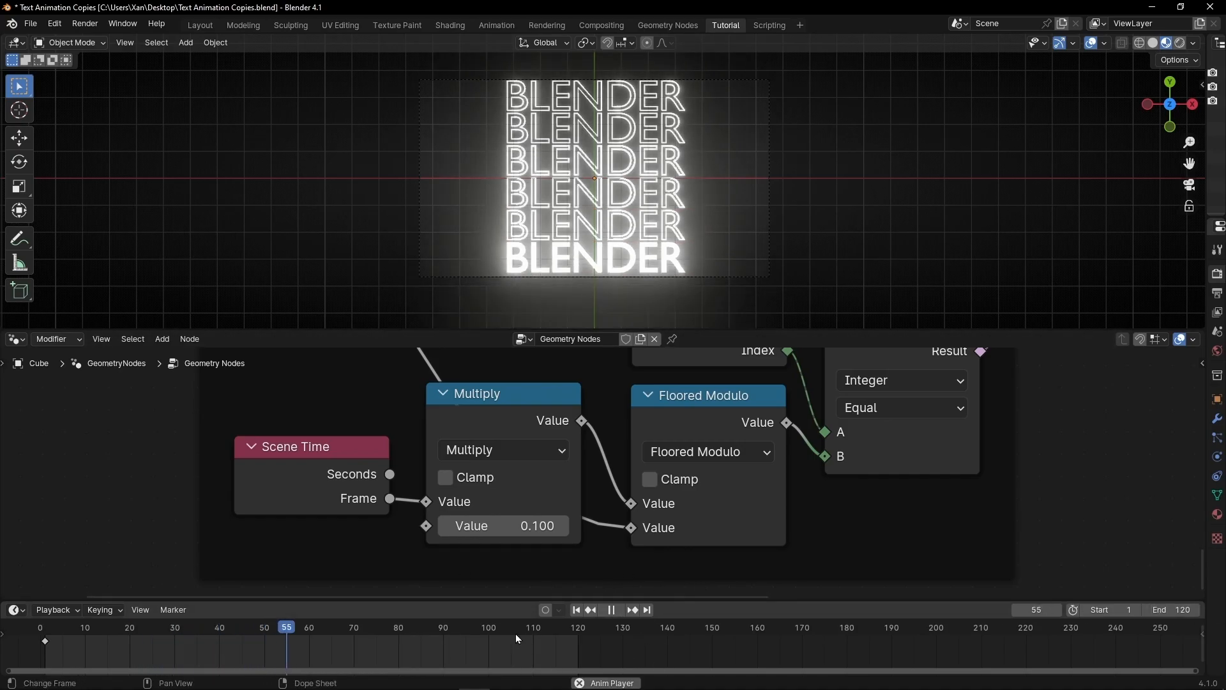
middle_drag(183, 389, 511, 569)
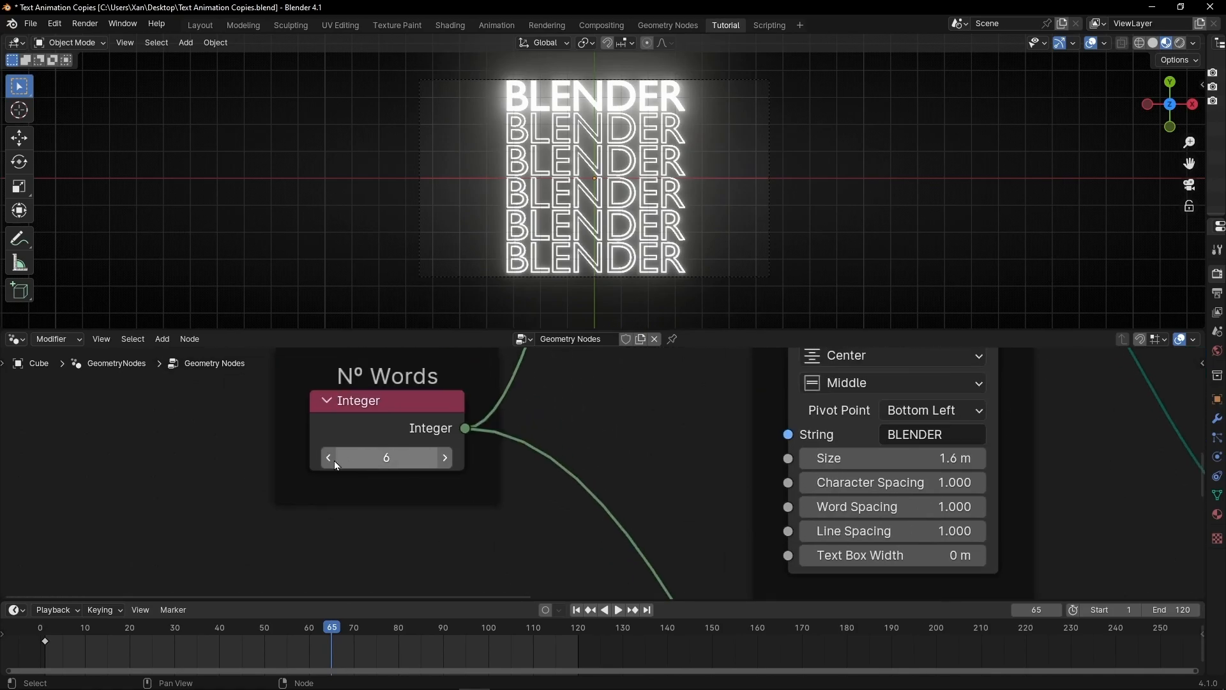
click(329, 457)
Scrub the timeline to frame 50 and set the animation's end frame to 250.
middle_drag(430, 502, 344, 605)
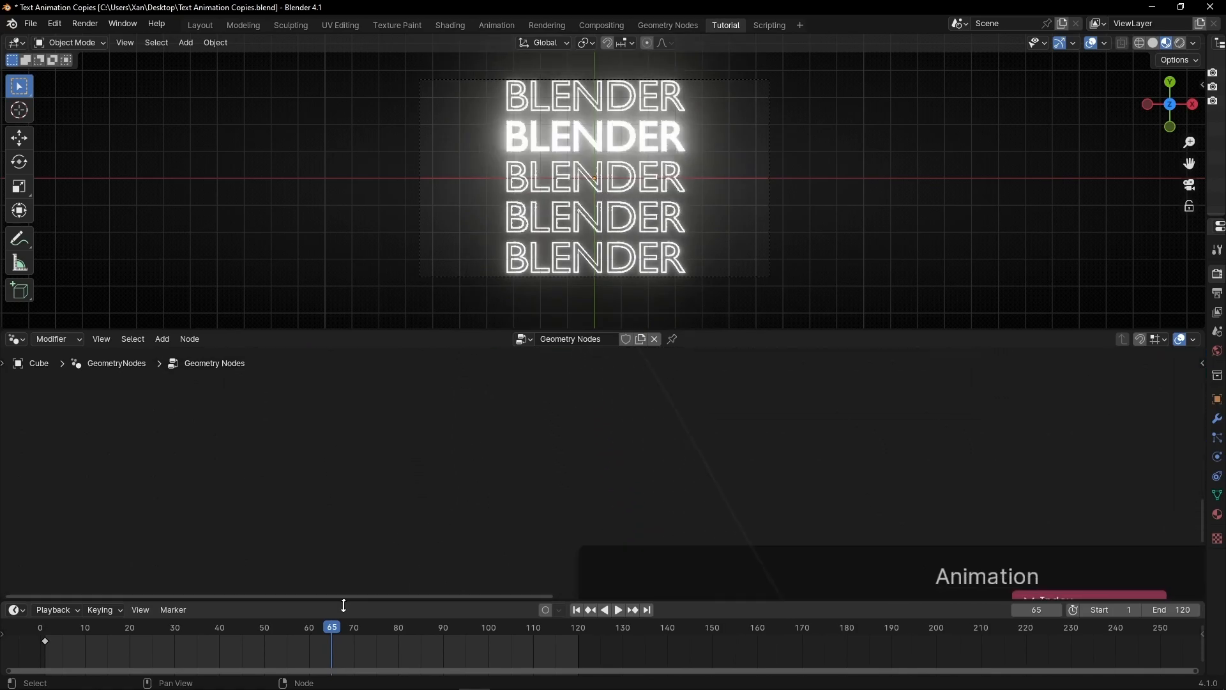
drag(307, 633, 264, 631)
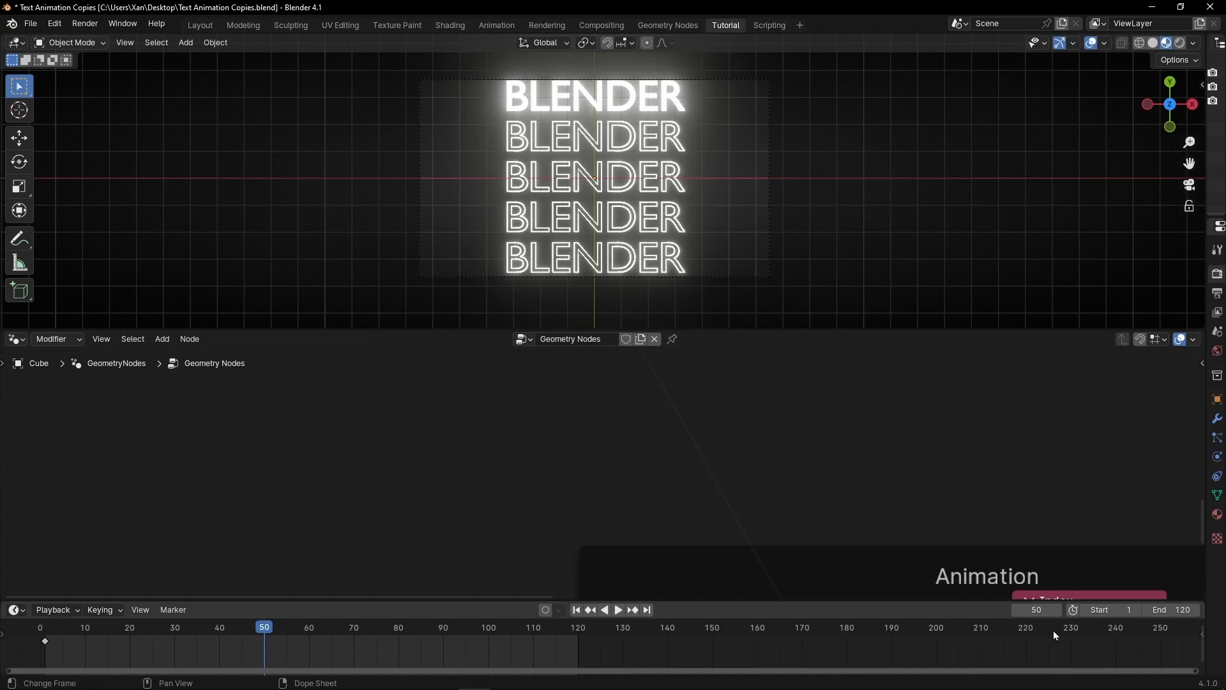
click(1180, 608)
key(Return)
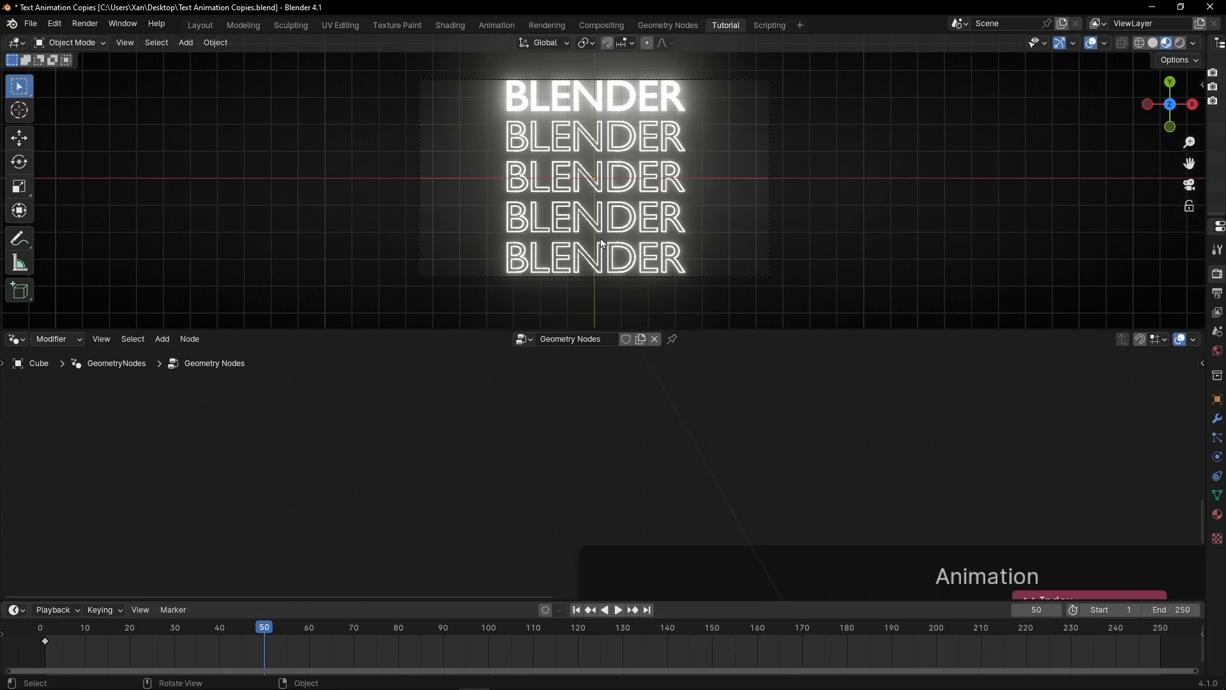
Scrub to frame 248 and play across the end of the range to check the loop.
drag(1037, 632, 1152, 630)
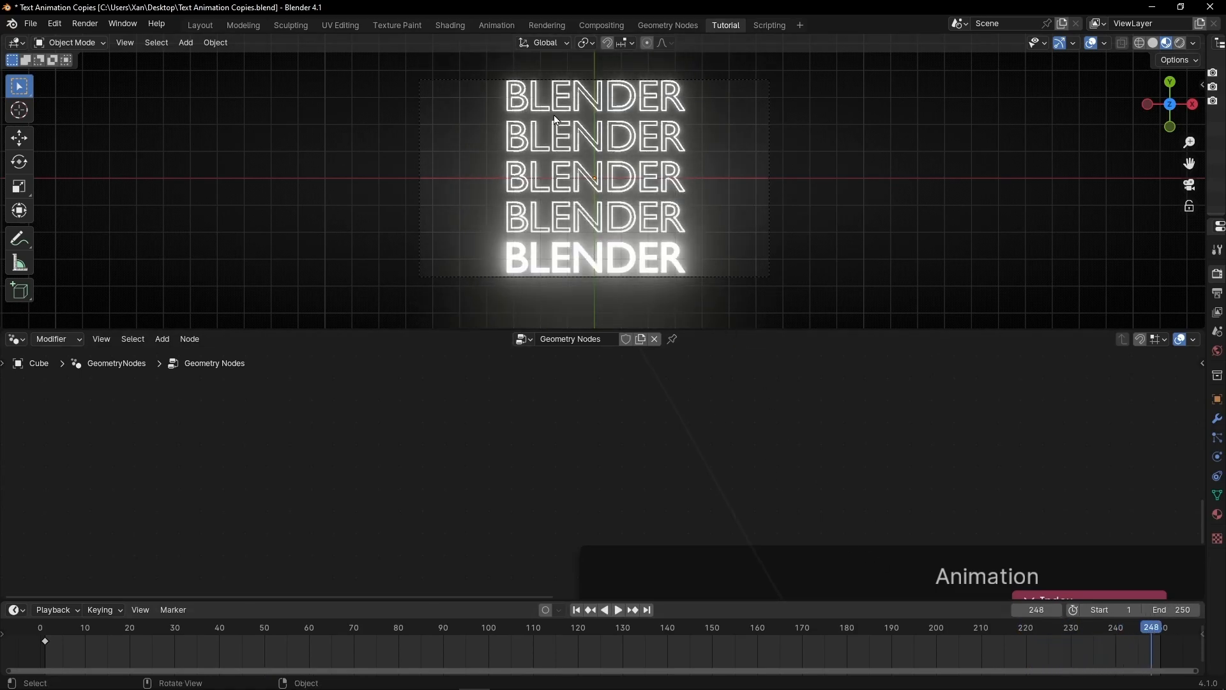
key(space)
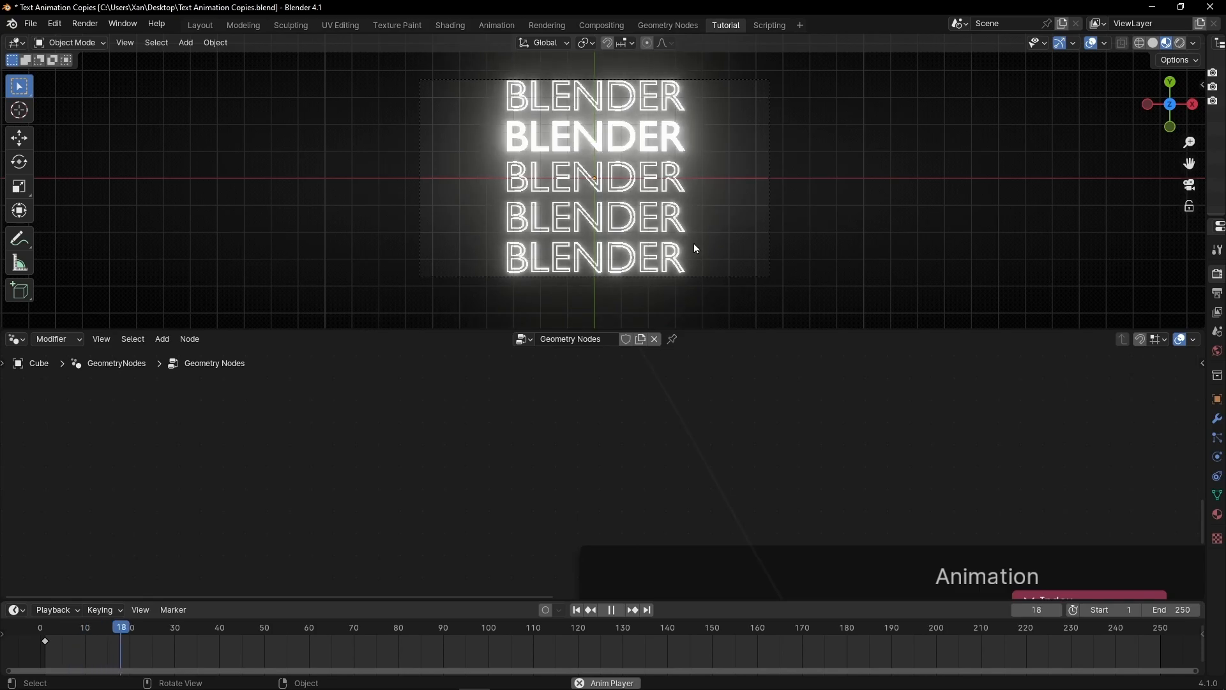
key(space)
Expand the collapsed Outliner and Properties area and show the Cube's material settings.
scroll(633, 479, down, 4)
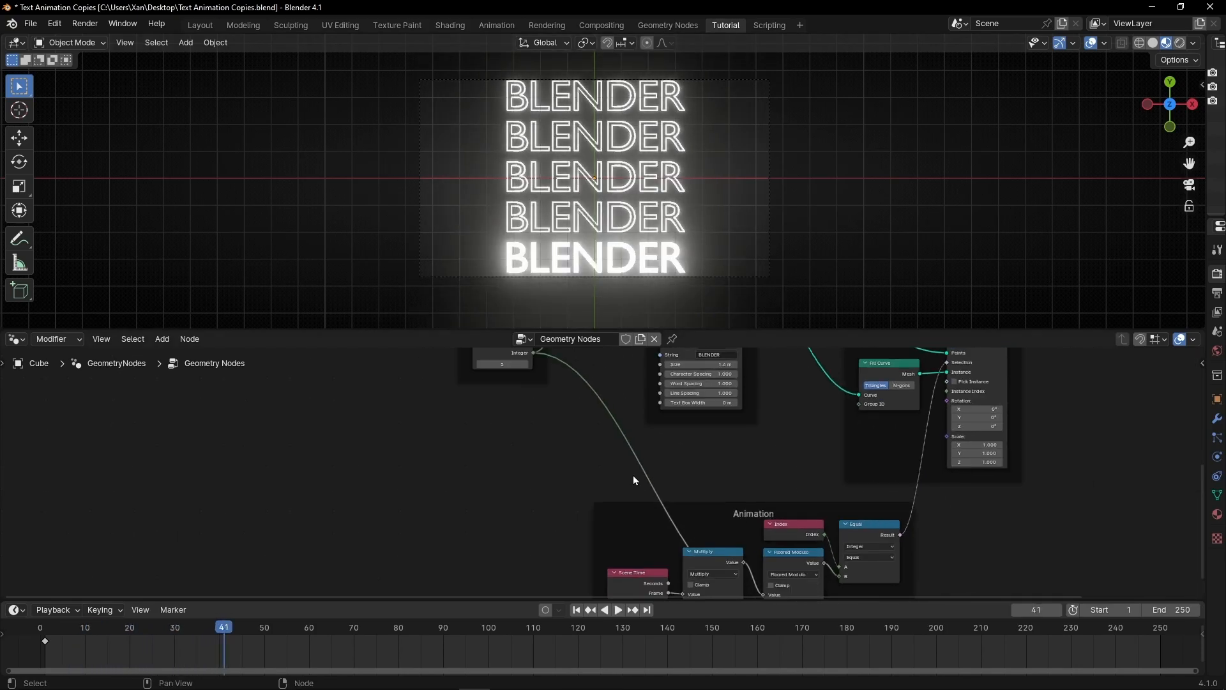
middle_drag(694, 446, 520, 526)
middle_drag(786, 383, 534, 458)
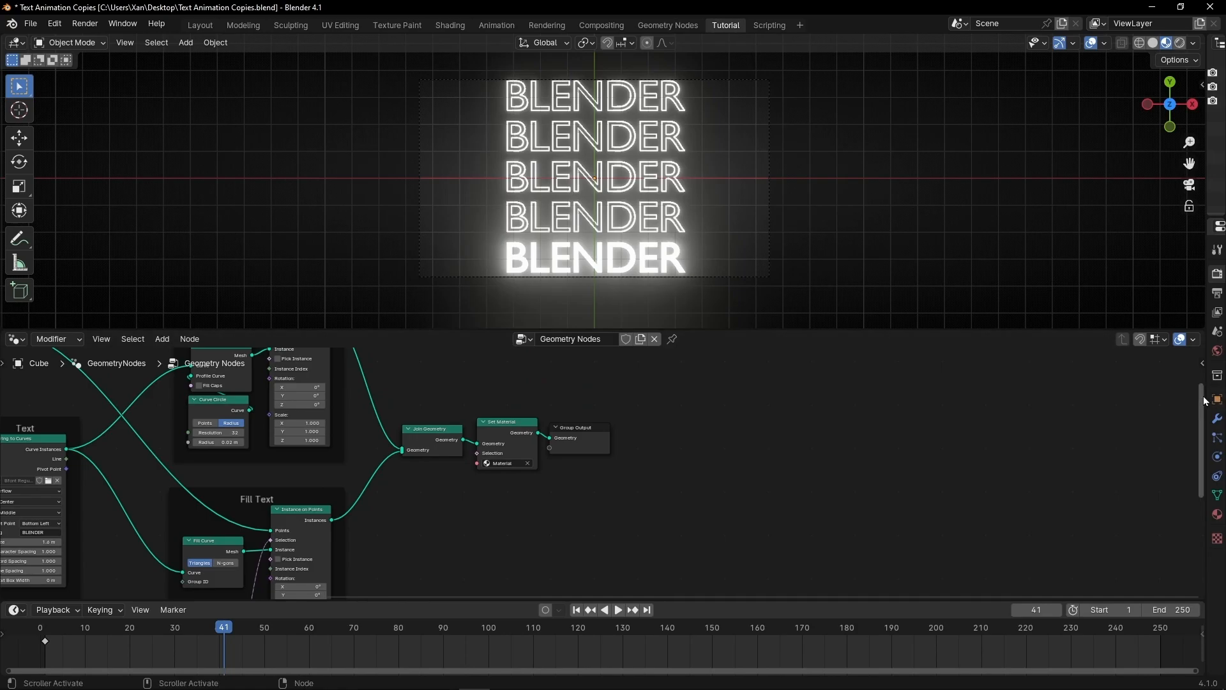
drag(1204, 400, 999, 432)
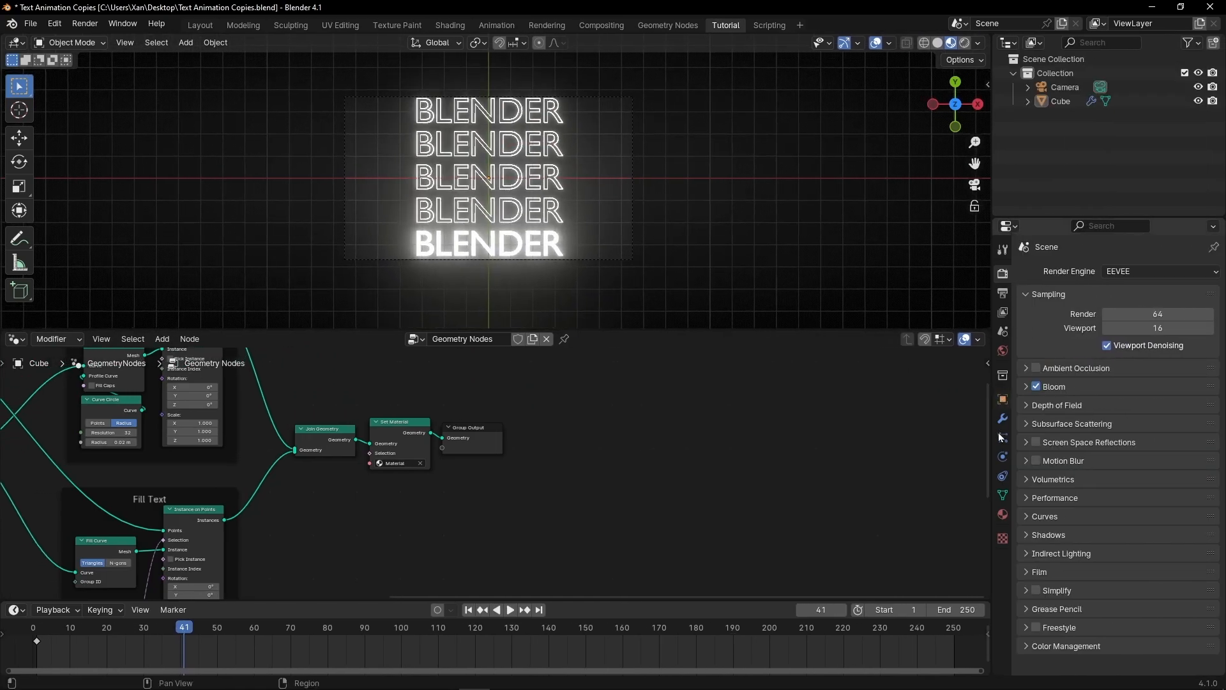
click(1004, 514)
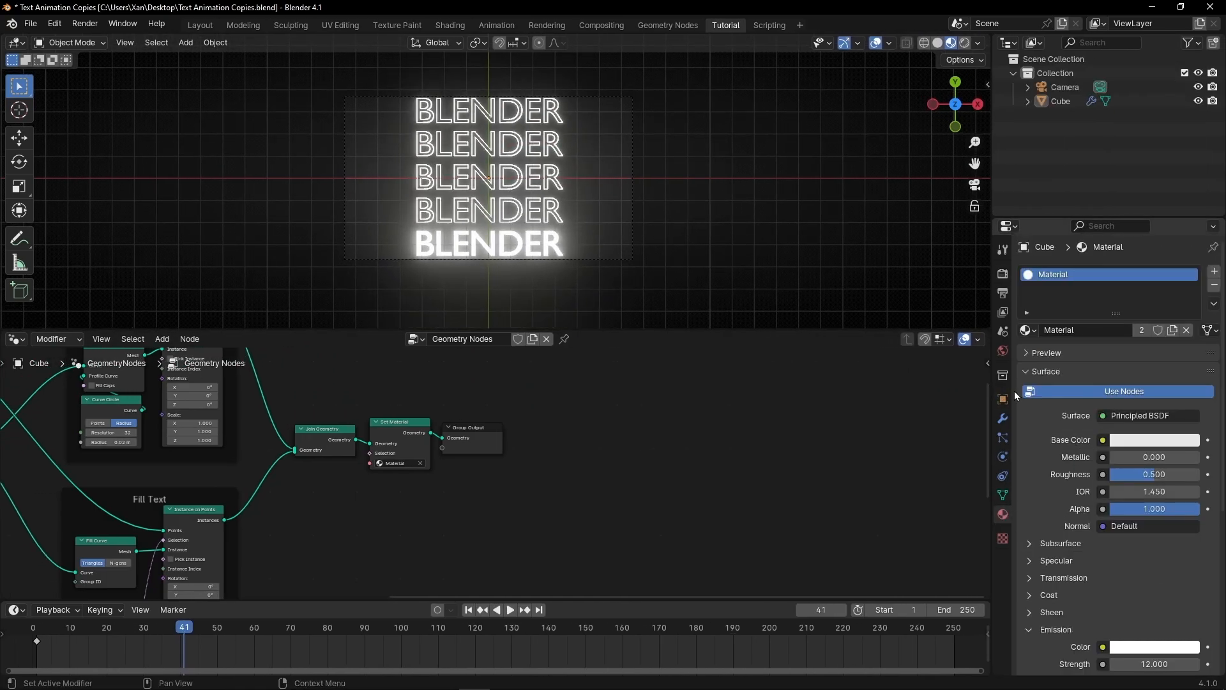
Show the viewport in rendered shading without overlays and set the world background strength to 0.
click(965, 42)
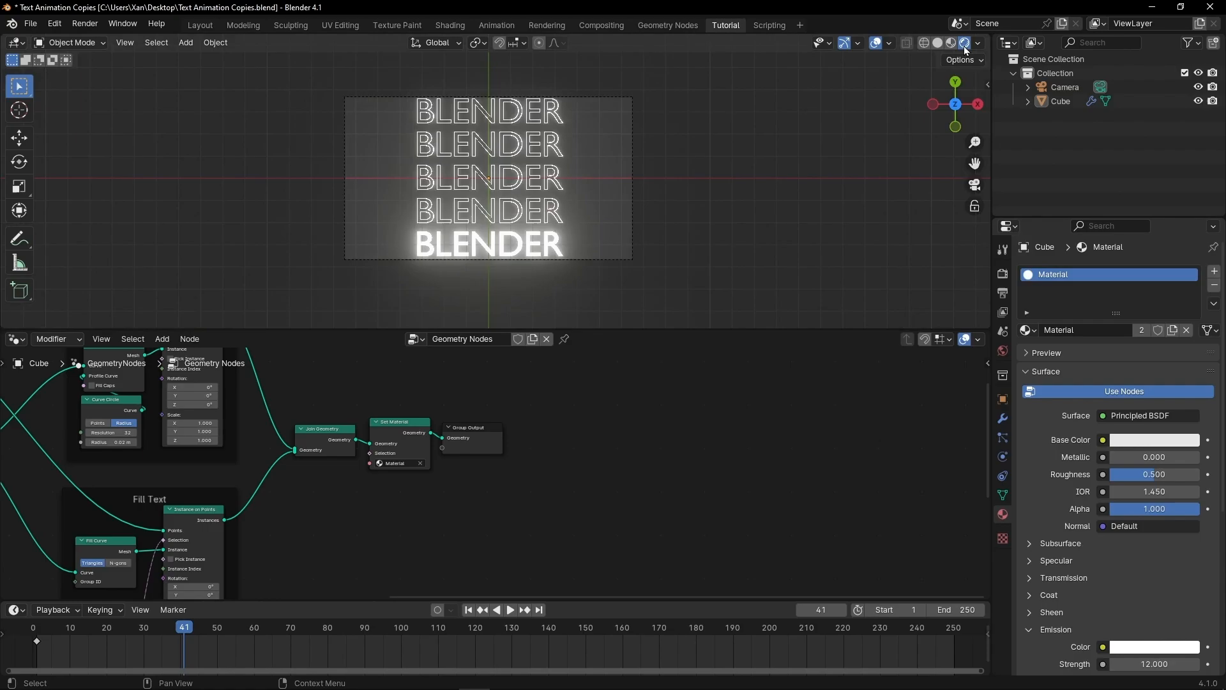
click(1004, 352)
drag(1155, 382, 1079, 382)
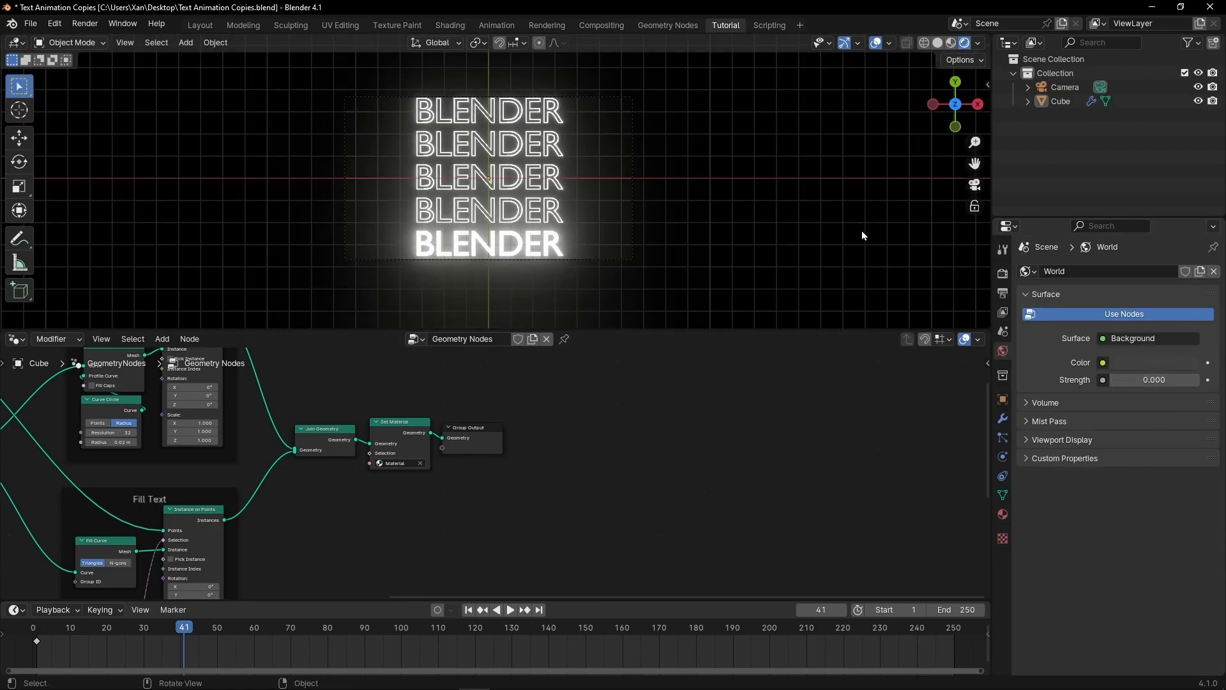
click(876, 42)
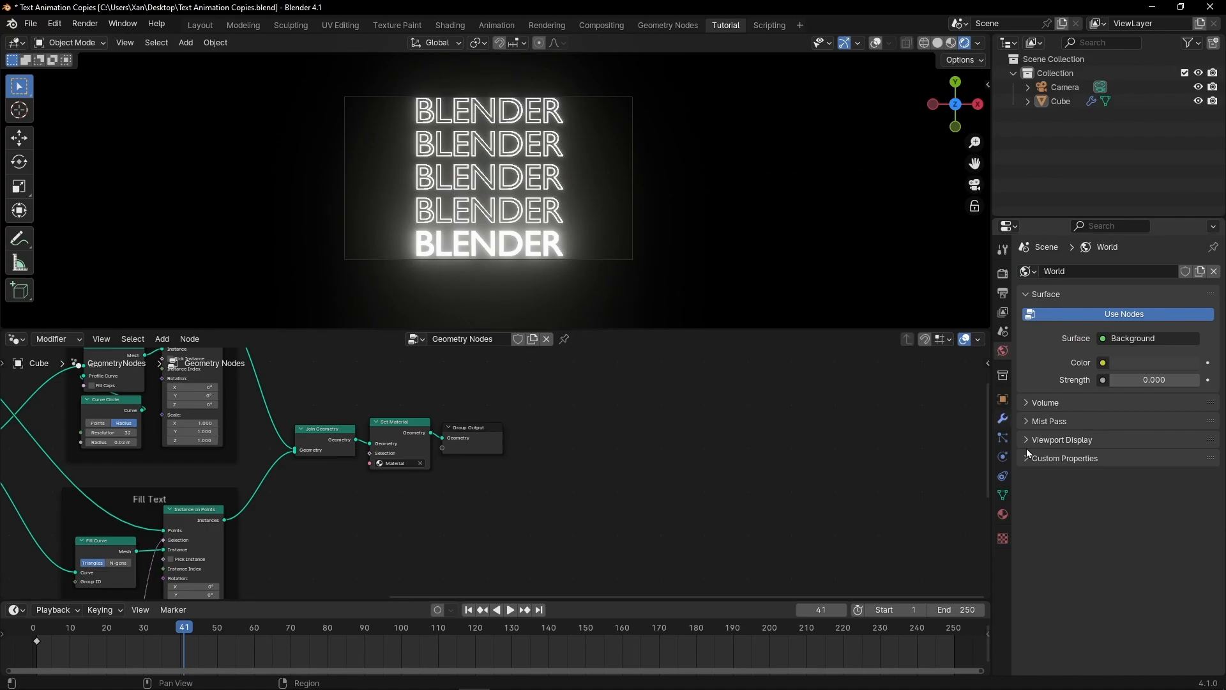
Set the material's emission to orange (hue 0.037, saturation 0.961) at strength 46.8, and collapse the Outliner and Properties area.
click(1005, 514)
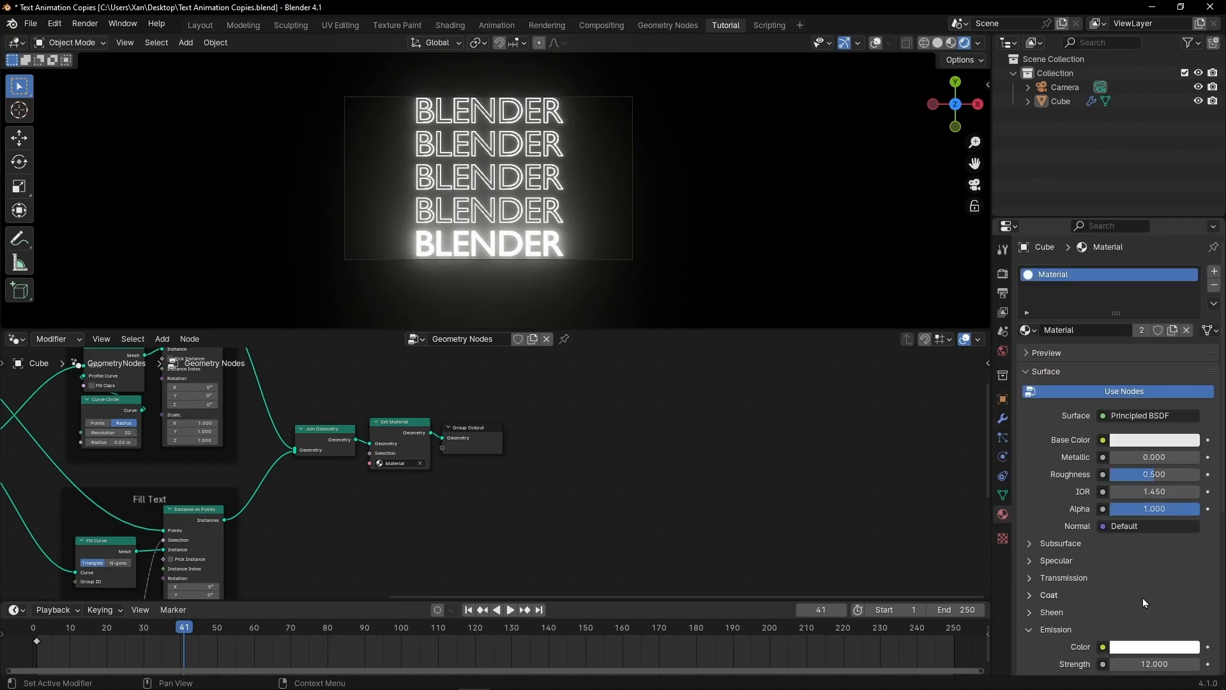
scroll(1145, 597, down, 6)
click(1158, 517)
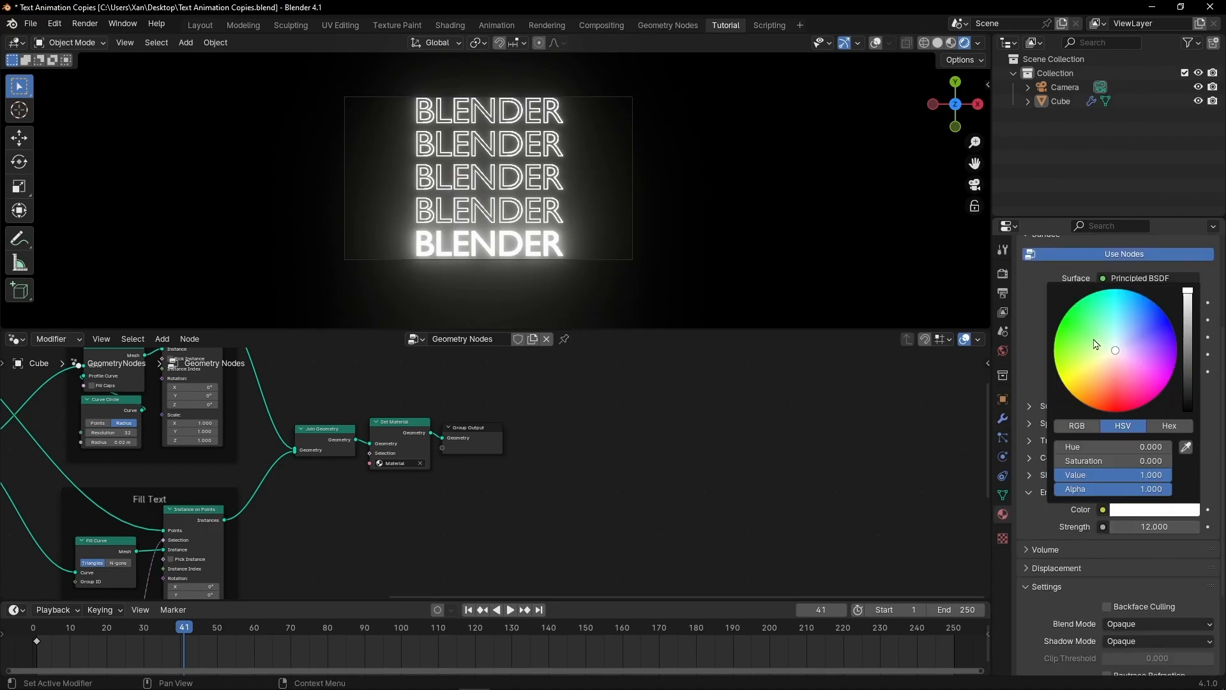
drag(1110, 376, 1096, 392)
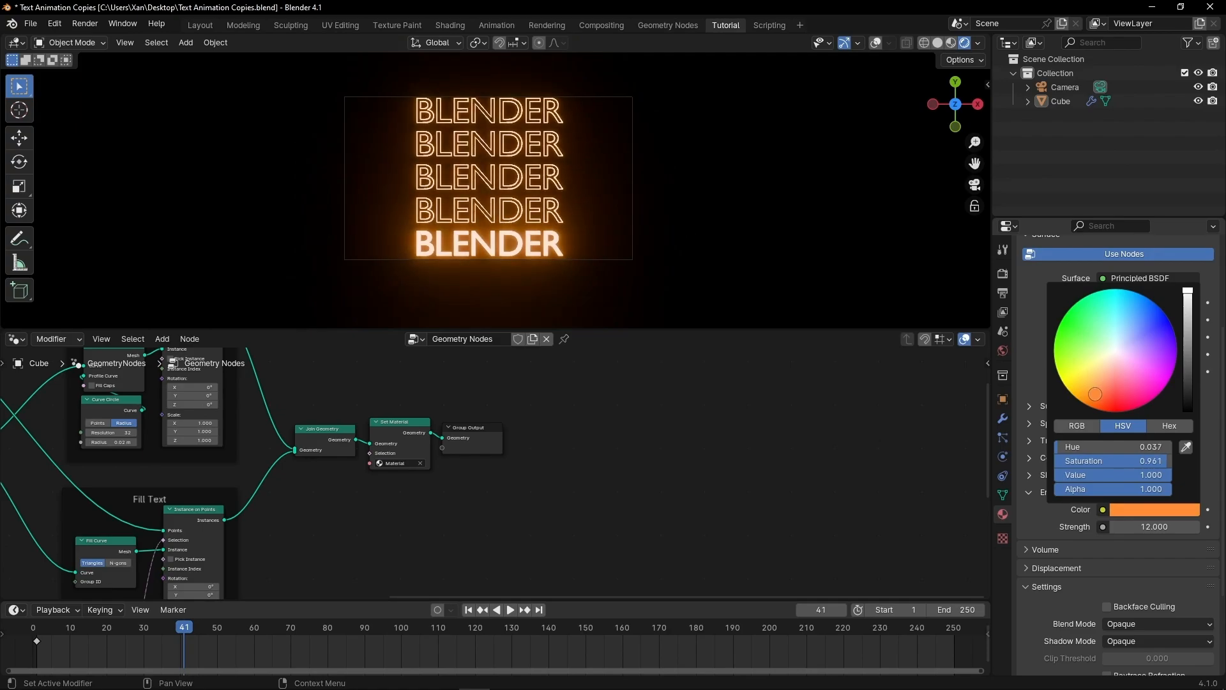
drag(1132, 525, 1175, 526)
middle_drag(515, 506, 625, 515)
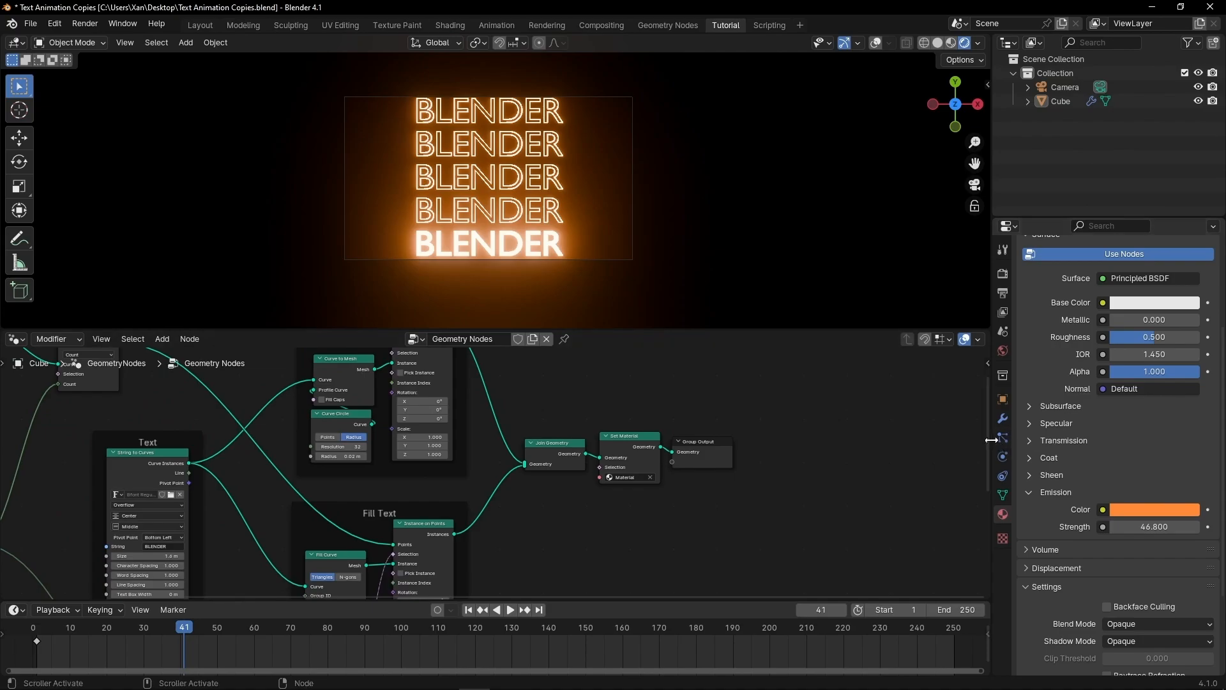
drag(989, 442, 1210, 442)
Play the animation and change the String to Curves node's text to HELLO during playback.
middle_drag(234, 401, 579, 461)
scroll(324, 502, up, 7)
middle_drag(476, 518, 394, 362)
scroll(482, 471, up, 4)
key(space)
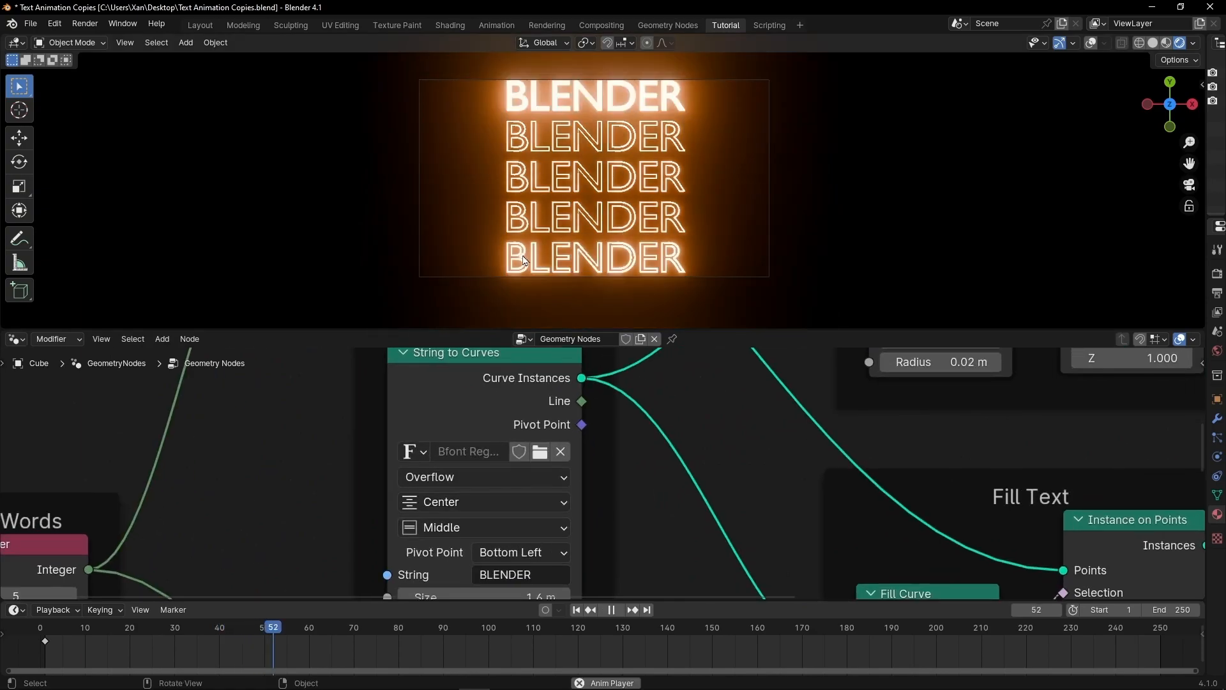
click(536, 574)
text(HELL)
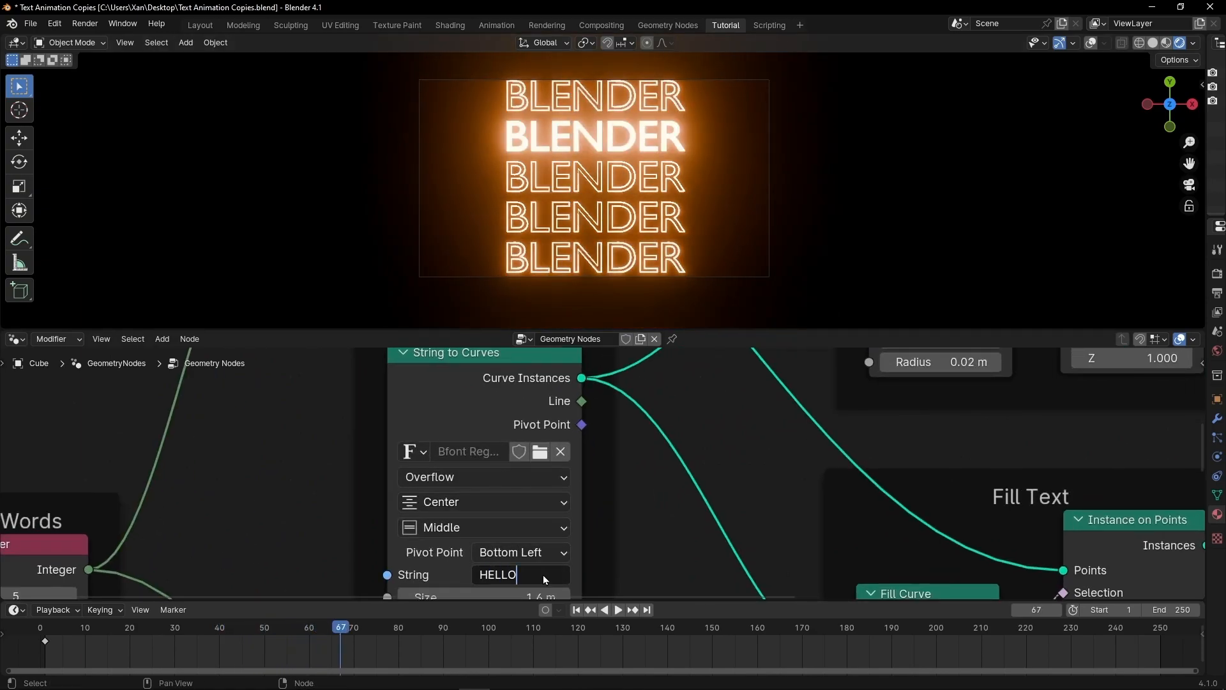
text(O)
key(Return)
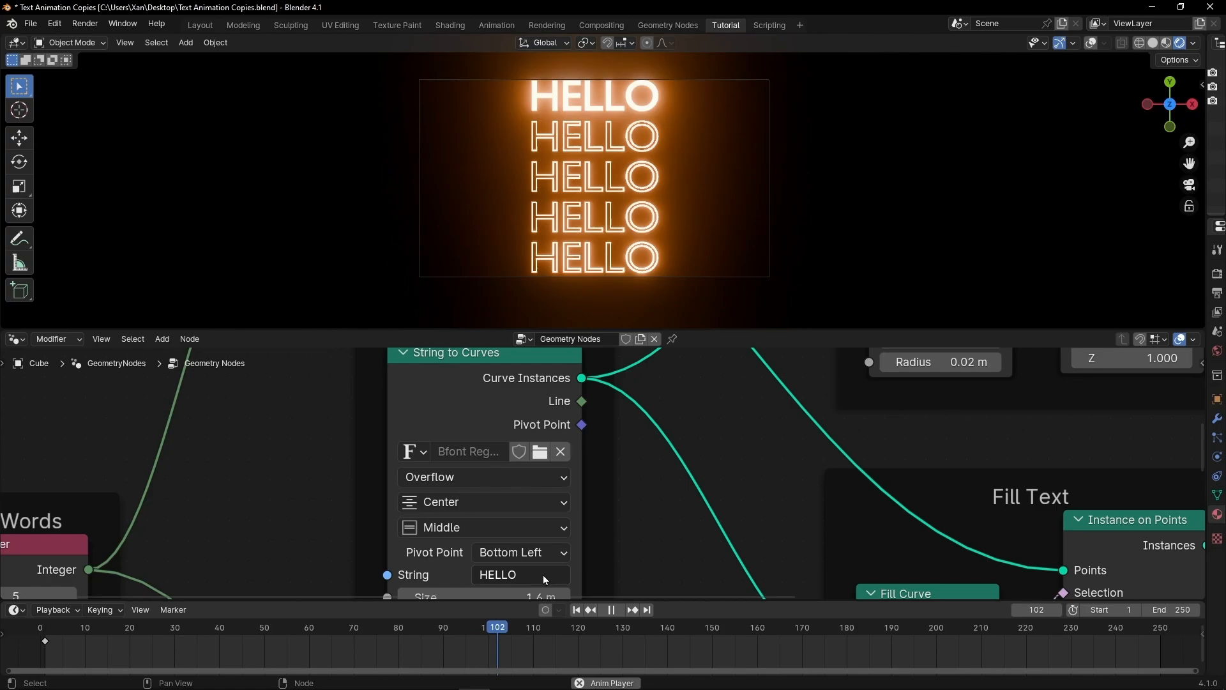